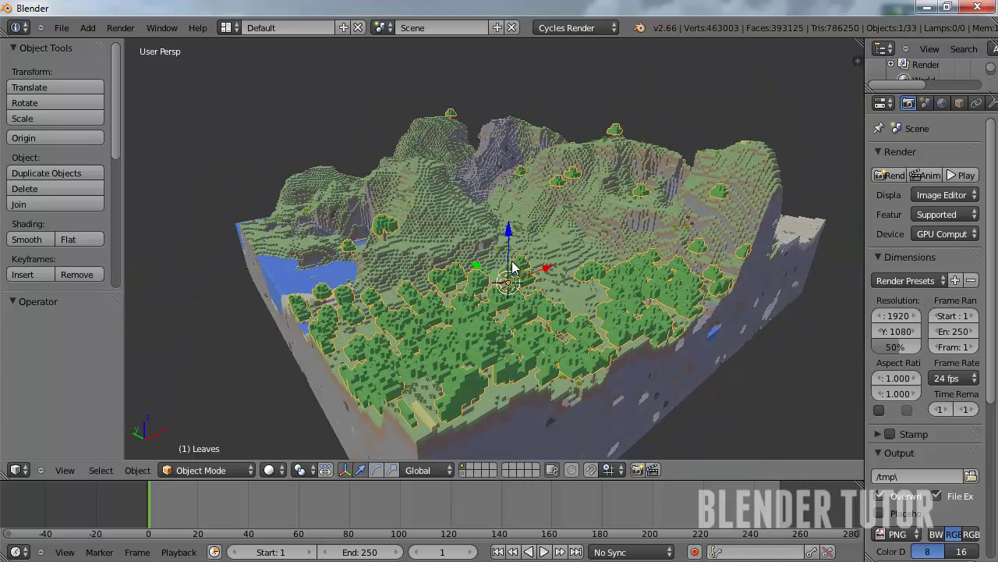
Save the scene as Minecraft Tutorial.blend in the Minecraft Import folder.
{"action": "middle_click_drag", "start_coordinate": [411, 361], "coordinate": [539, 331]}
{"action": "scroll", "coordinate": [411, 317], "scroll_direction": "up", "scroll_amount": 2}
{"action": "scroll", "coordinate": [544, 364], "scroll_direction": "up", "scroll_amount": 2}
{"action": "left_click", "coordinate": [65, 30]}
{"action": "left_click", "coordinate": [99, 128]}
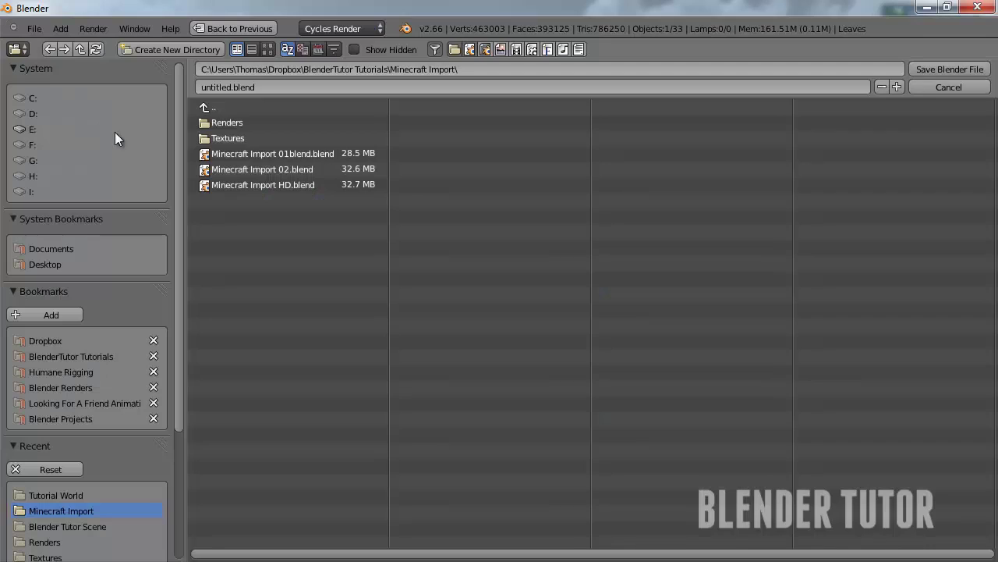
{"action": "left_click", "coordinate": [230, 86]}
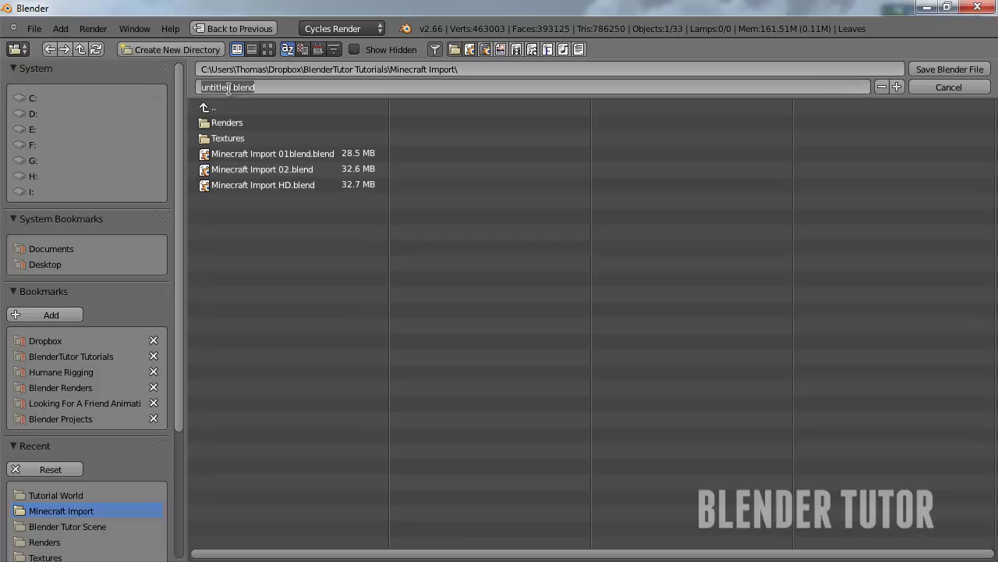
{"action": "left_click_drag", "start_coordinate": [230, 88], "coordinate": [159, 89]}
{"action": "type", "text": "Minecraft Tutoria"}
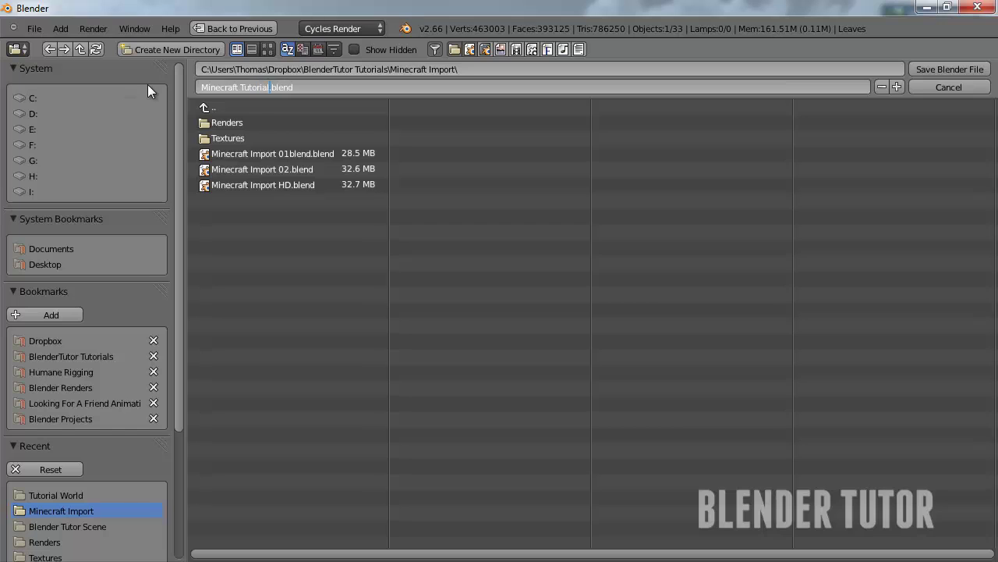
{"action": "key", "text": "Return"}
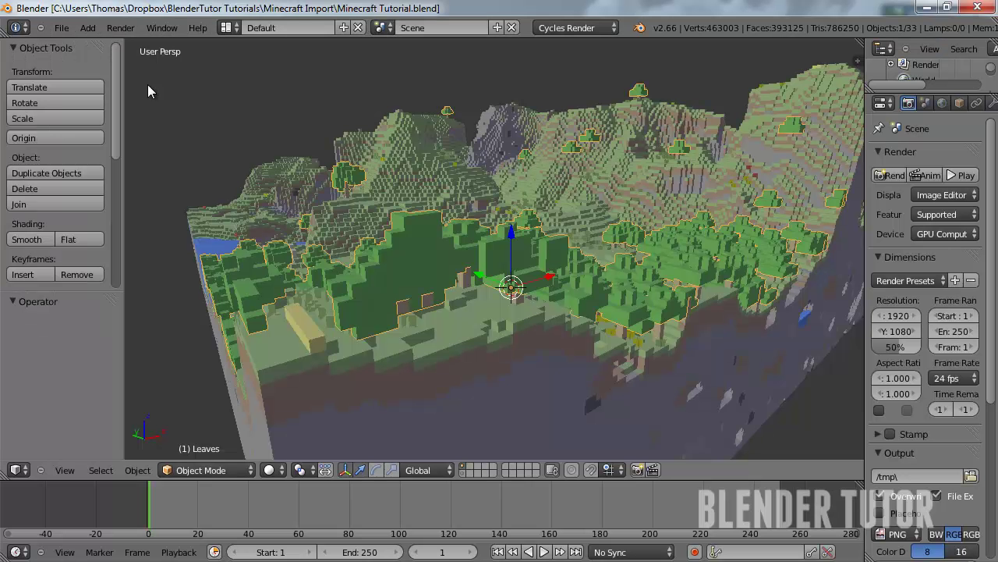
Show the camera and lamp layer together with the terrain layer and display the scene in wireframe.
{"action": "middle_click_drag", "start_coordinate": [390, 251], "coordinate": [426, 270]}
{"action": "mouse_move", "coordinate": [559, 324]}
{"action": "middle_mouse_down", "text": "shift"}
{"action": "mouse_move", "coordinate": [491, 300]}
{"action": "mouse_move", "coordinate": [523, 282]}
{"action": "mouse_move", "coordinate": [577, 332]}
{"action": "mouse_move", "coordinate": [574, 292]}
{"action": "mouse_move", "coordinate": [640, 345]}
{"action": "mouse_move", "coordinate": [579, 338]}
{"action": "mouse_move", "coordinate": [587, 328]}
{"action": "mouse_move", "coordinate": [562, 343]}
{"action": "middle_mouse_up", "text": "shift"}
{"action": "scroll", "coordinate": [519, 280], "scroll_direction": "down", "scroll_amount": 2}
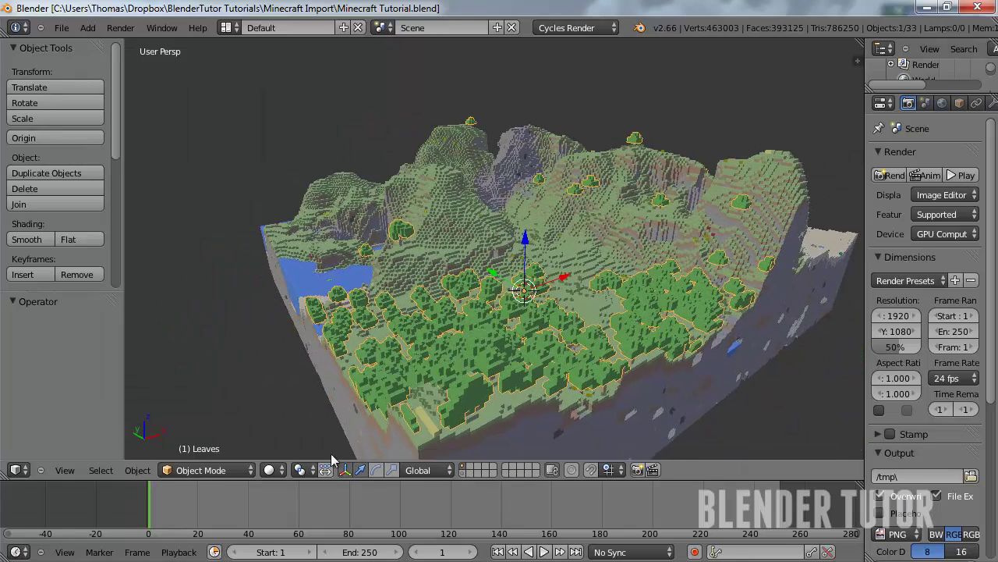
{"action": "left_click", "coordinate": [276, 472]}
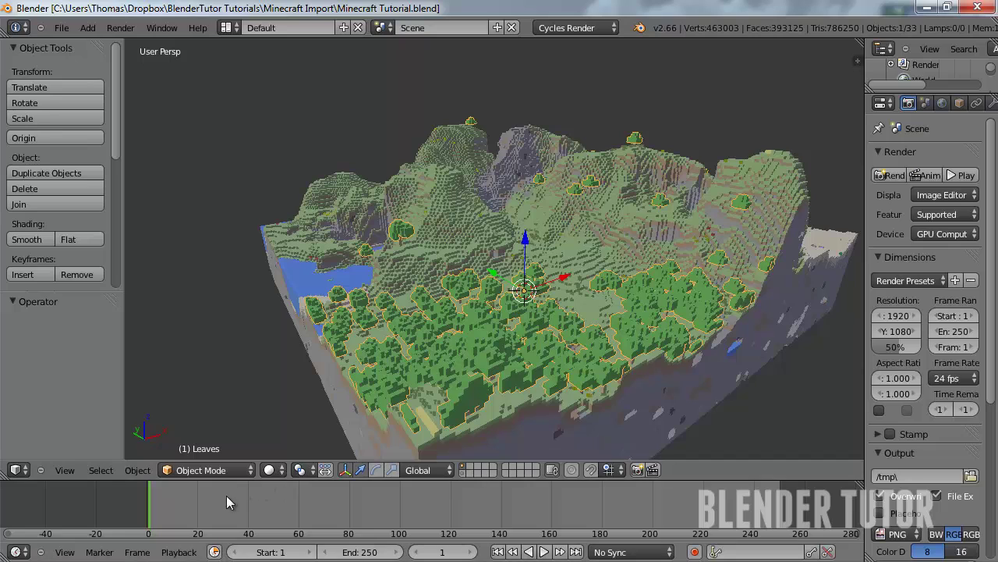
{"action": "left_click", "coordinate": [462, 472], "text": "shift"}
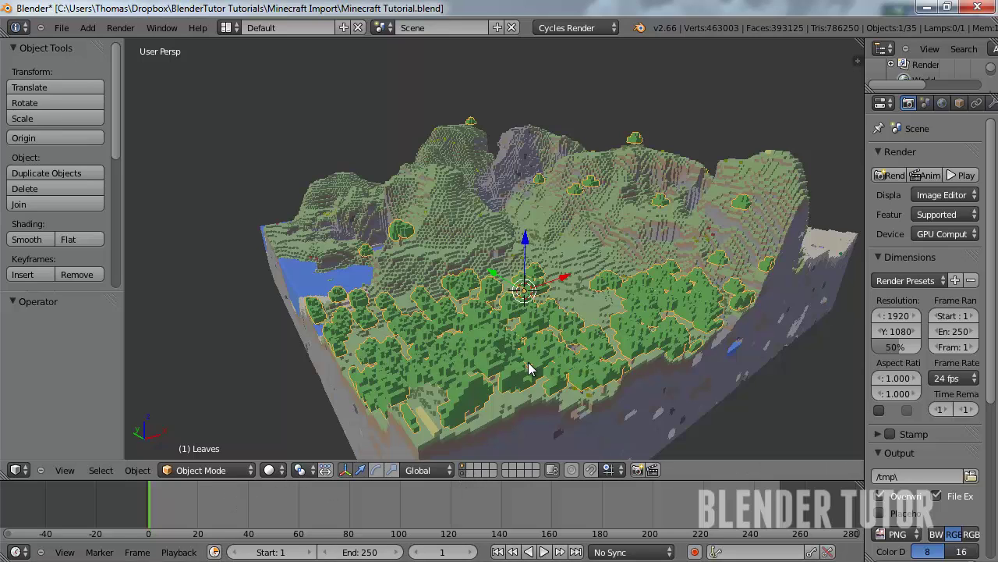
{"action": "scroll", "coordinate": [527, 363], "scroll_direction": "down", "scroll_amount": 1}
{"action": "key", "text": "z"}
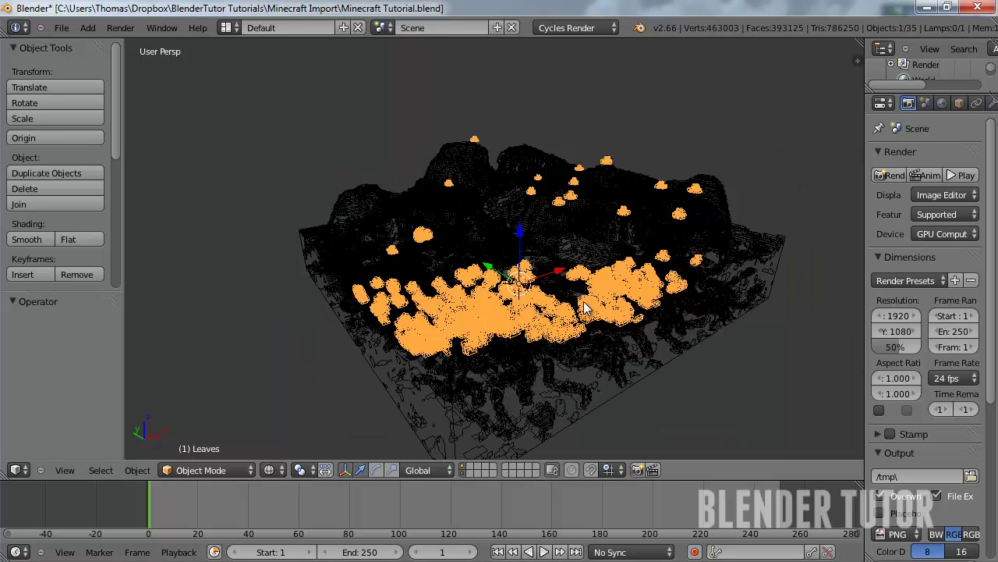
{"action": "middle_click_drag", "start_coordinate": [542, 320], "coordinate": [540, 308]}
Isolate the camera and lamp layer, select both objects, and raise them about 5.4 units along Z with the terrain layer shown again.
{"action": "left_click", "coordinate": [465, 467]}
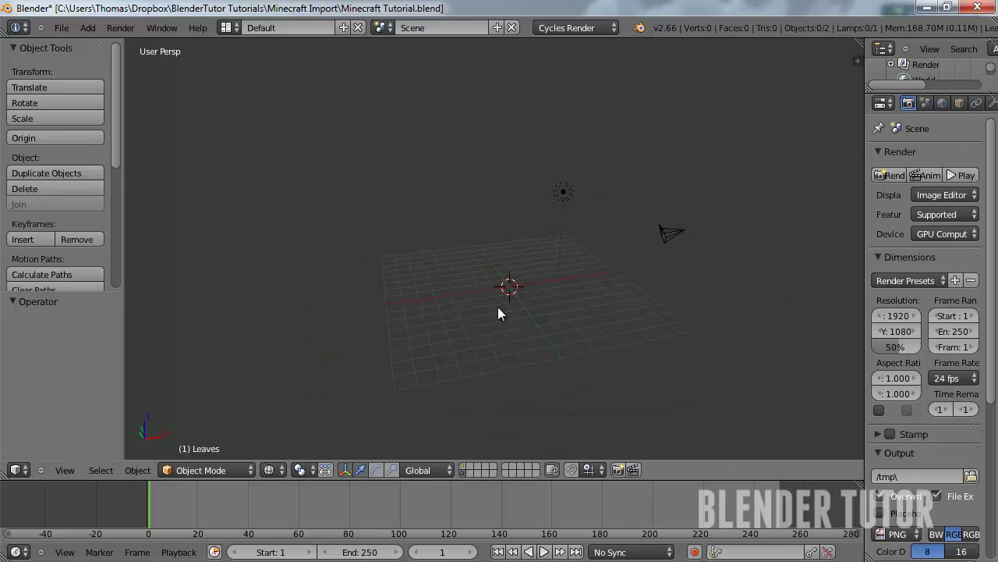
{"action": "right_click", "coordinate": [668, 232]}
{"action": "right_click", "coordinate": [566, 195], "text": "shift"}
{"action": "left_click", "coordinate": [462, 469], "text": "shift"}
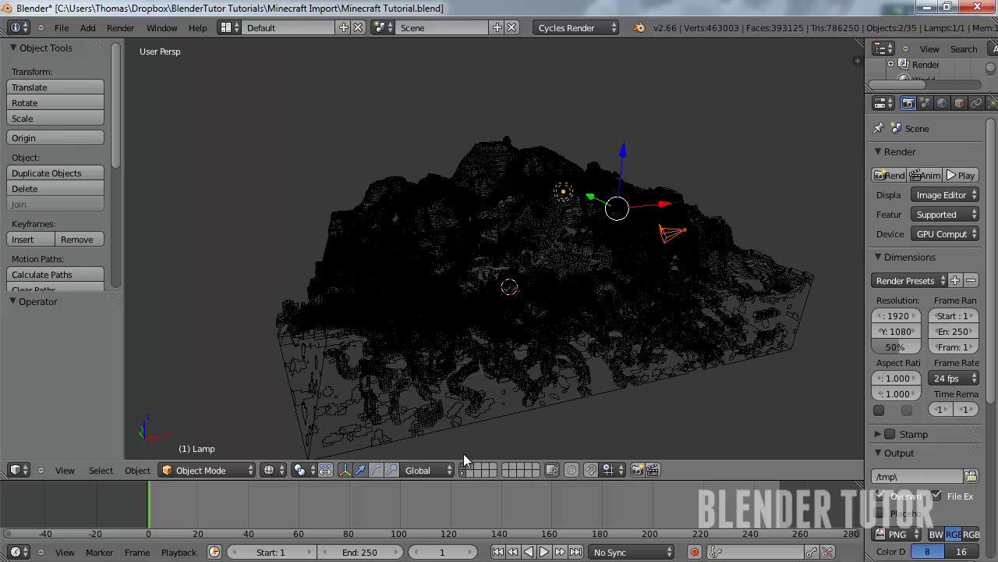
{"action": "key", "text": "g"}
{"action": "key", "text": "z"}
{"action": "left_click", "coordinate": [625, 185]}
Select only the lamp, return to solid shading, and make it a Sun lamp with nodes enabled.
{"action": "scroll", "coordinate": [624, 179], "scroll_direction": "down", "scroll_amount": 1}
{"action": "right_click", "coordinate": [555, 131]}
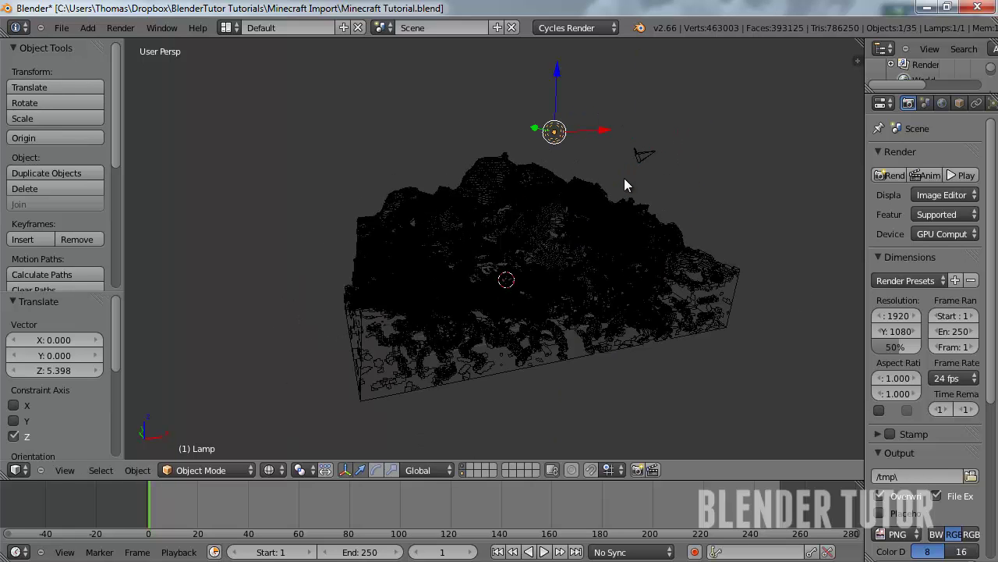
{"action": "key", "text": "z"}
{"action": "scroll", "coordinate": [931, 103], "scroll_direction": "down", "scroll_amount": 2}
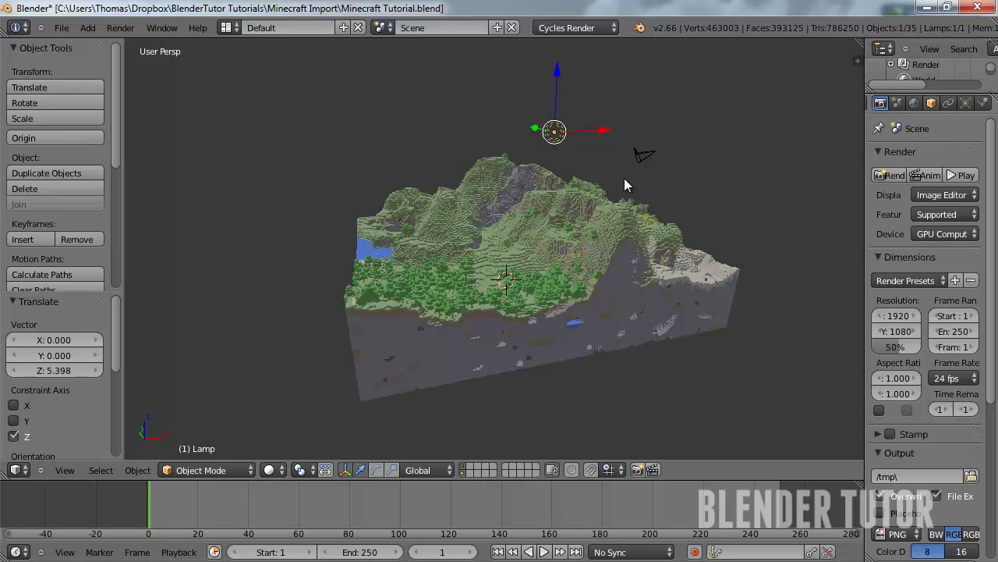
{"action": "left_click", "coordinate": [965, 103]}
{"action": "left_click", "coordinate": [906, 241]}
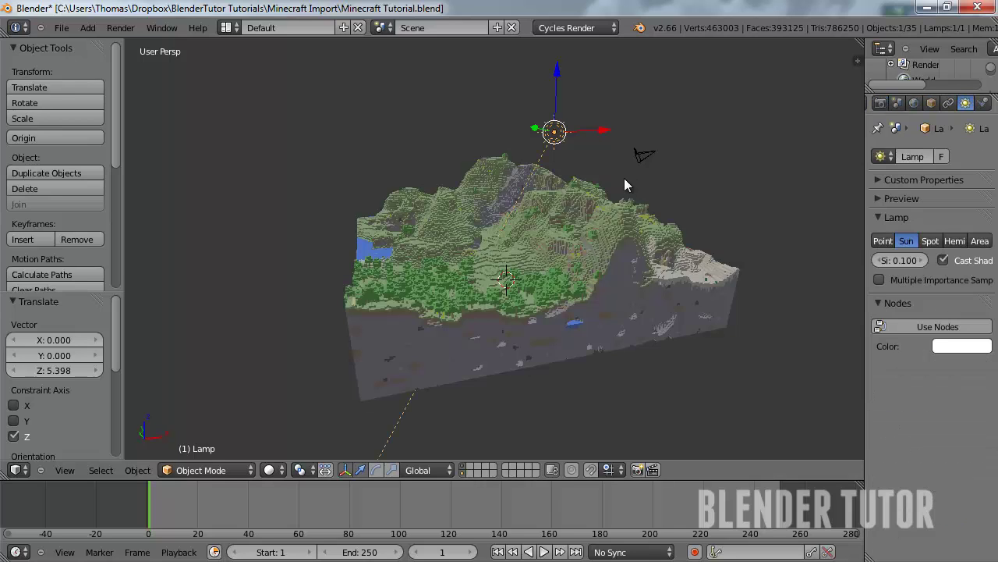
{"action": "left_click", "coordinate": [937, 327]}
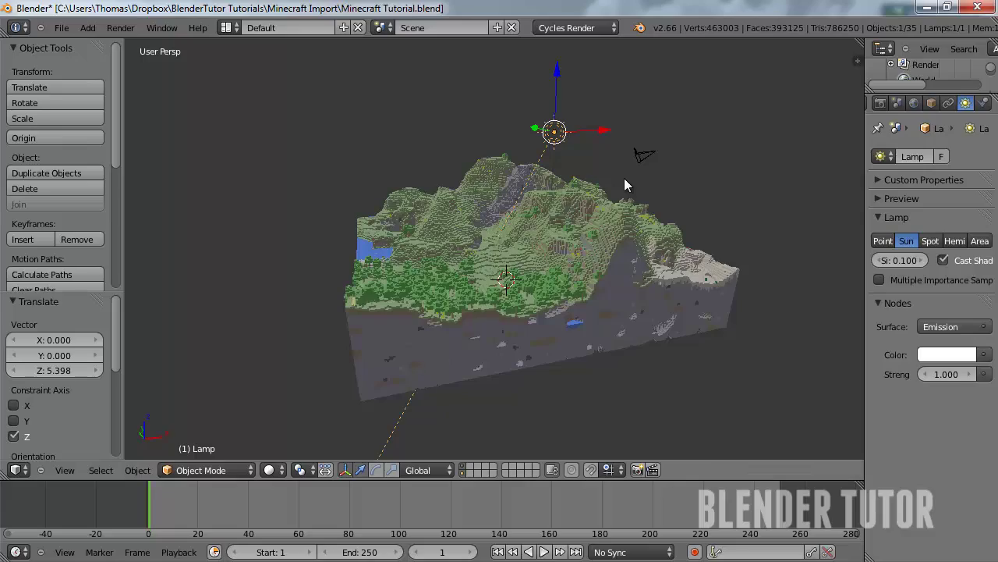
Preview the terrain in Rendered viewport shading and examine the sunlight on the hills and forest.
{"action": "middle_click_drag", "start_coordinate": [624, 178], "coordinate": [702, 229]}
{"action": "scroll", "coordinate": [624, 177], "scroll_direction": "up", "scroll_amount": 3}
{"action": "middle_click_drag", "start_coordinate": [624, 178], "coordinate": [599, 139]}
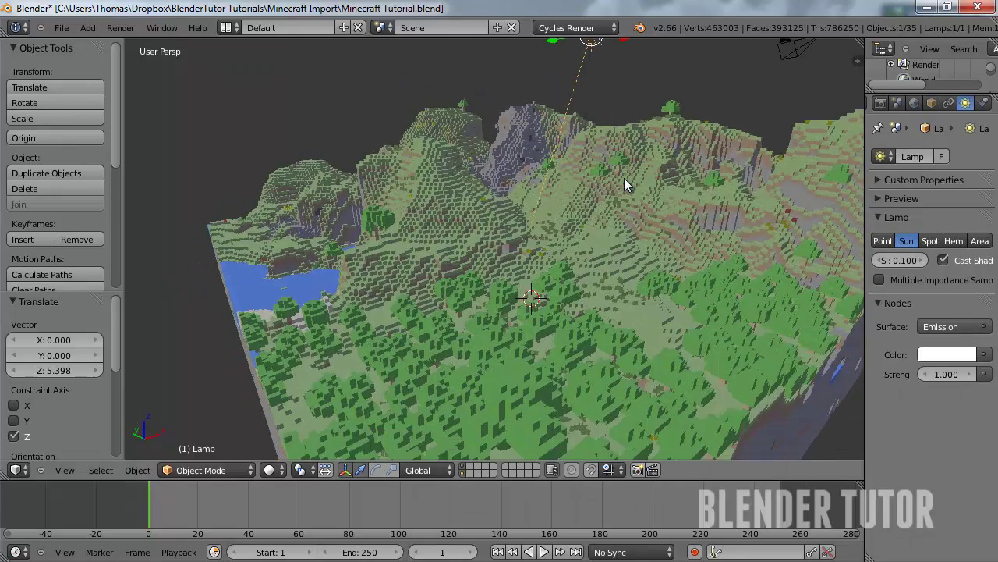
{"action": "left_click", "coordinate": [273, 470]}
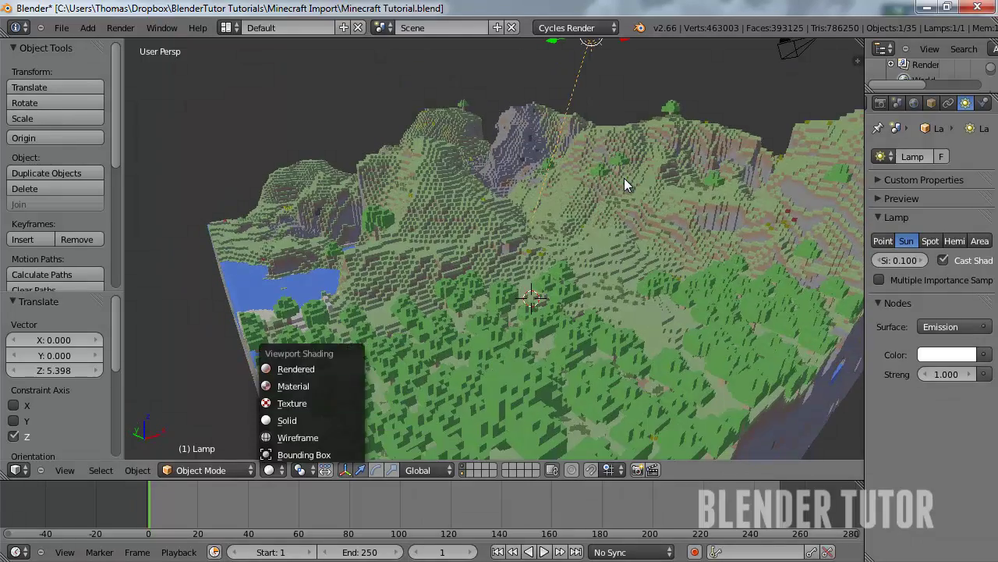
{"action": "key", "text": "Return"}
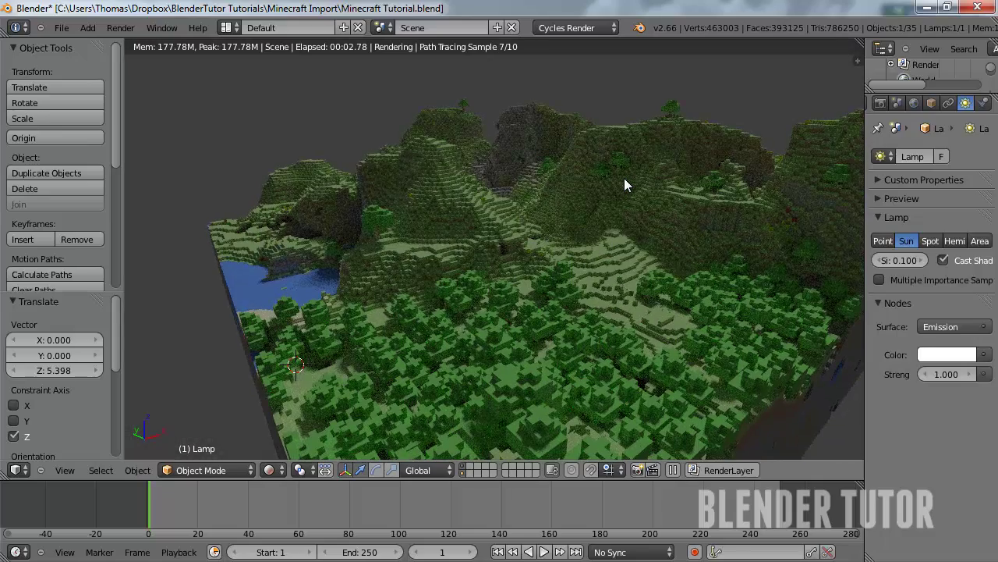
{"action": "mouse_move", "coordinate": [624, 178]}
{"action": "middle_mouse_down"}
{"action": "mouse_move", "coordinate": [546, 195]}
{"action": "mouse_move", "coordinate": [605, 185]}
{"action": "middle_mouse_up"}
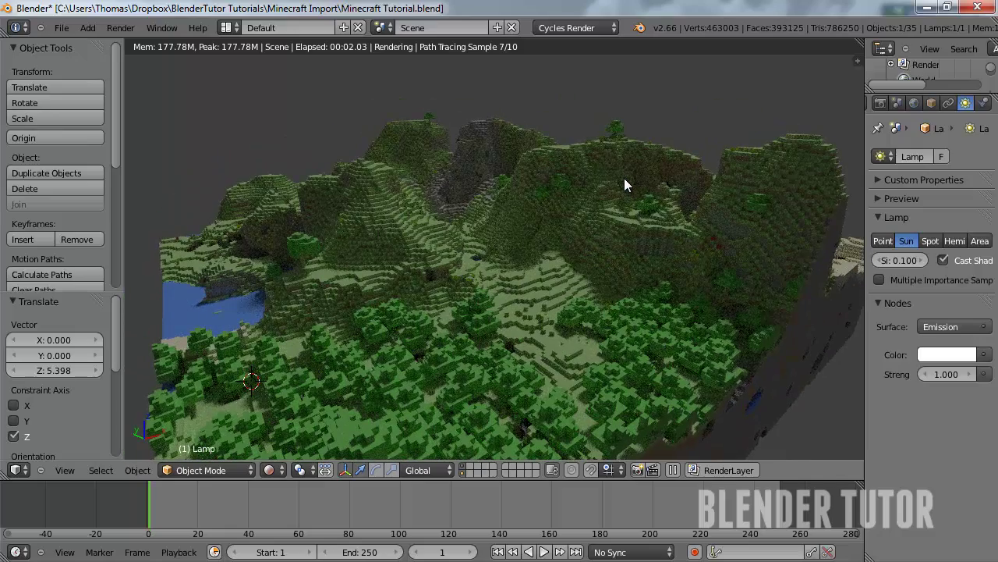
{"action": "scroll", "coordinate": [624, 178], "scroll_direction": "up", "scroll_amount": 4}
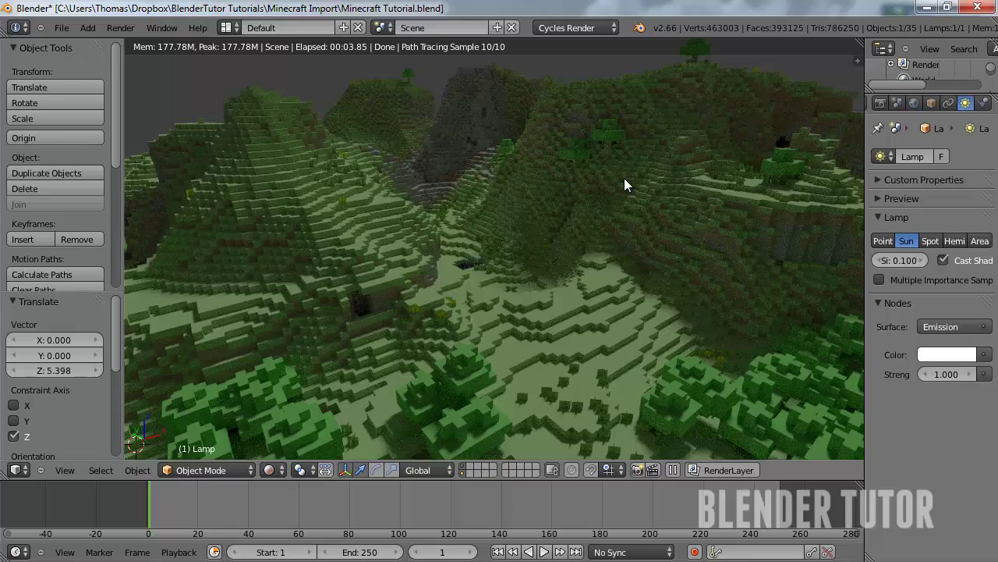
{"action": "key", "text": "KP_2"}
{"action": "key", "text": "KP_2"}
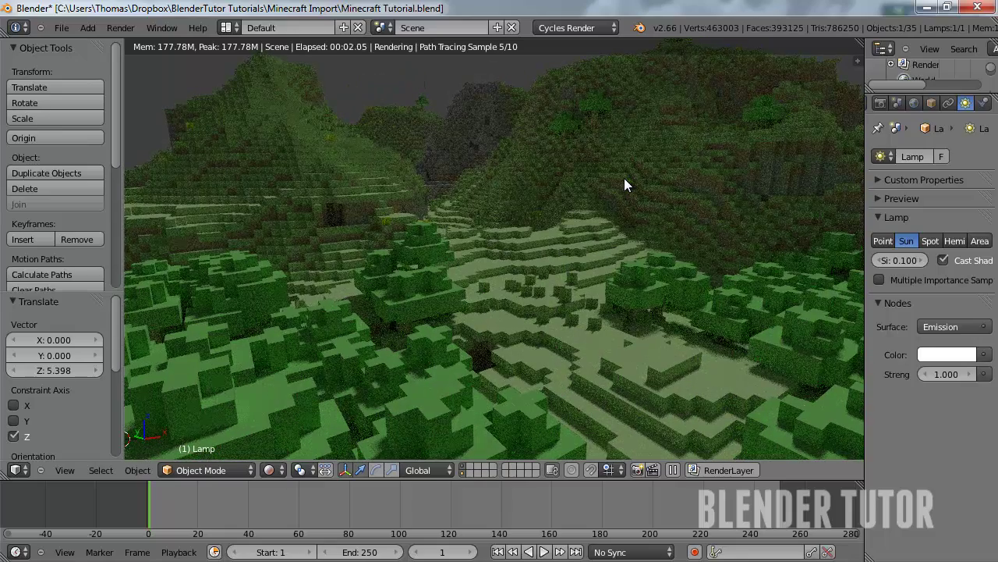
Select the tall grass, view it up close in solid shading, and try moving it to inspect what the object contains.
{"action": "right_click", "coordinate": [624, 185]}
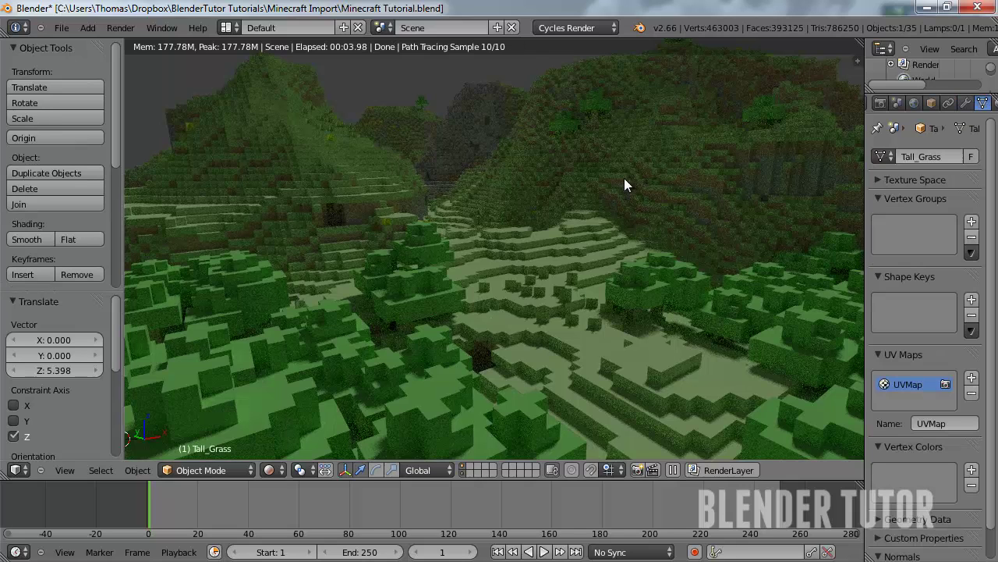
{"action": "left_click", "coordinate": [273, 470]}
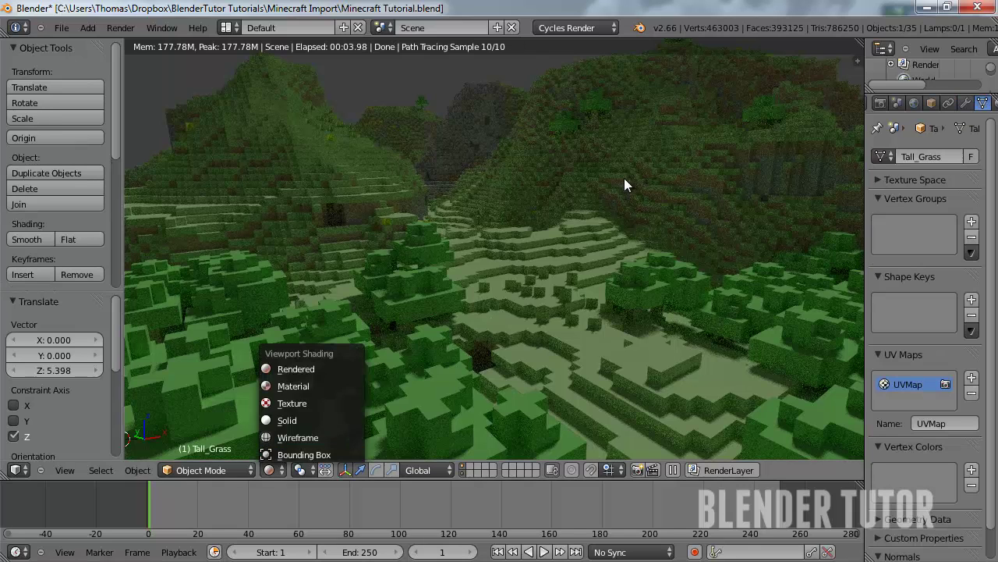
{"action": "left_click", "coordinate": [282, 419]}
{"action": "scroll", "coordinate": [624, 178], "scroll_direction": "up", "scroll_amount": 8}
{"action": "middle_click_drag", "start_coordinate": [624, 177], "coordinate": [597, 167], "text": "shift"}
{"action": "scroll", "coordinate": [624, 178], "scroll_direction": "down", "scroll_amount": 3}
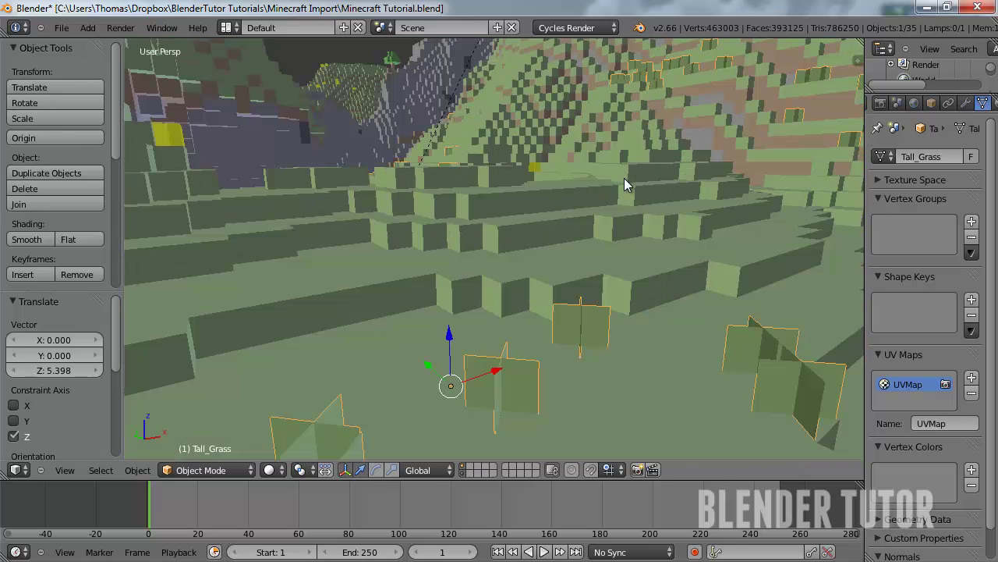
{"action": "key", "text": "g"}
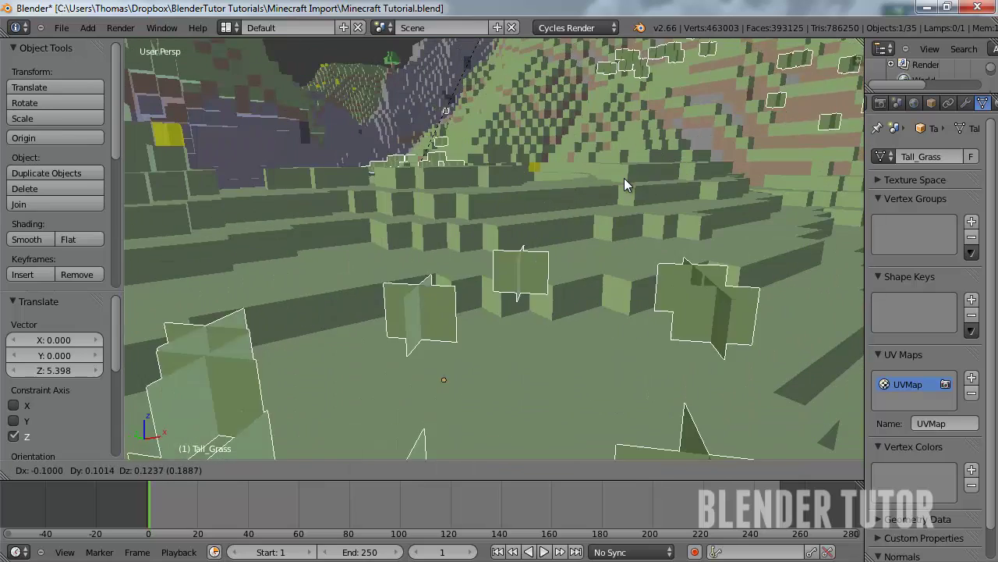
{"action": "key", "text": "Escape"}
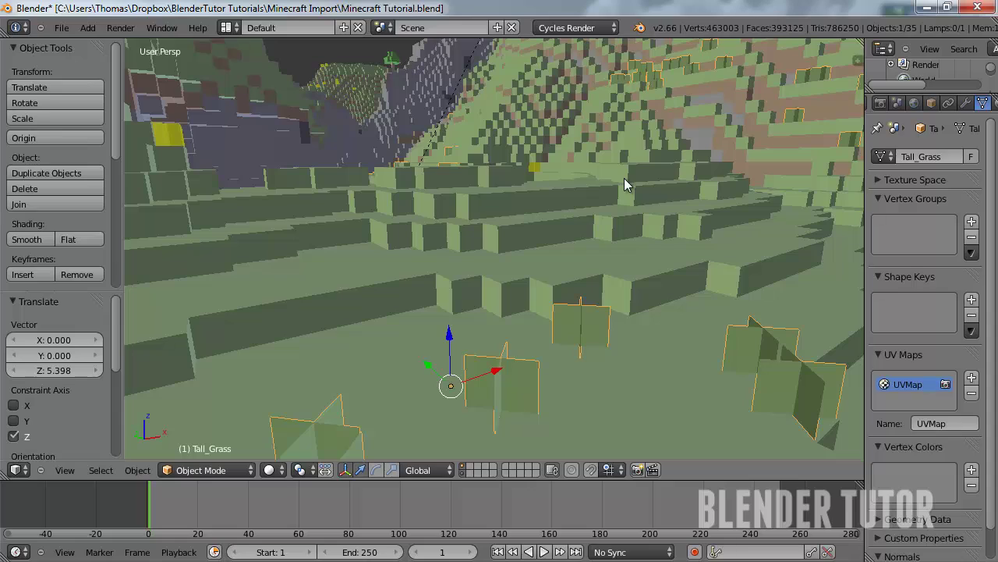
{"action": "scroll", "coordinate": [624, 183], "scroll_direction": "down", "scroll_amount": 10}
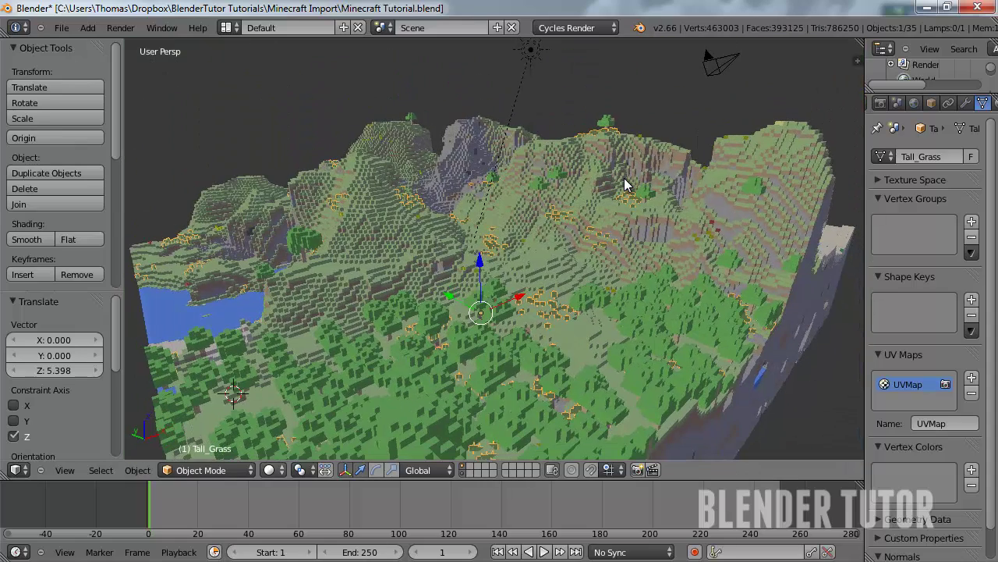
Switch the render engine to Blender Render and set the viewport shading to Texture.
{"action": "left_click", "coordinate": [577, 27]}
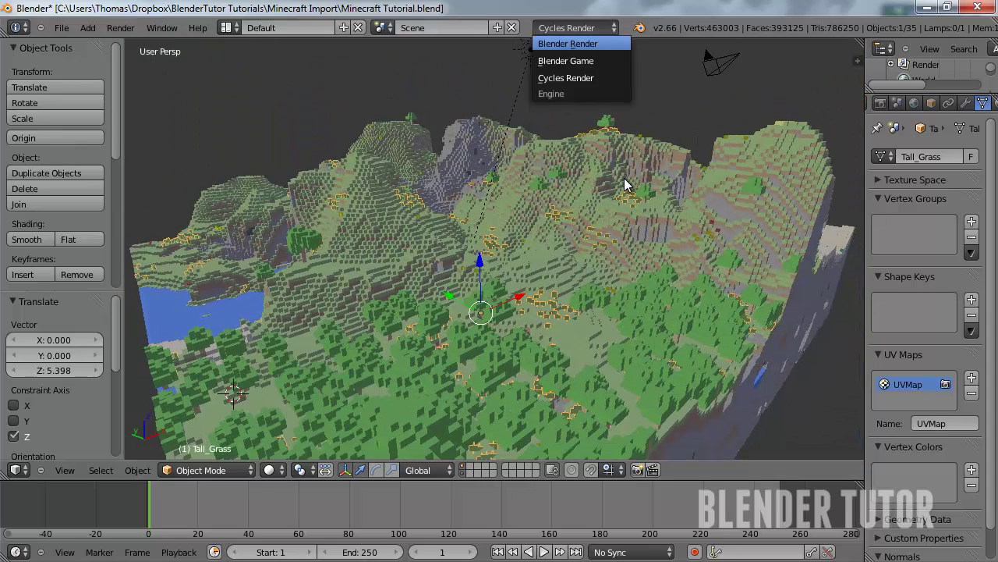
{"action": "key", "text": "Return"}
{"action": "middle_click_drag", "start_coordinate": [624, 185], "coordinate": [650, 170]}
{"action": "left_click", "coordinate": [273, 470]}
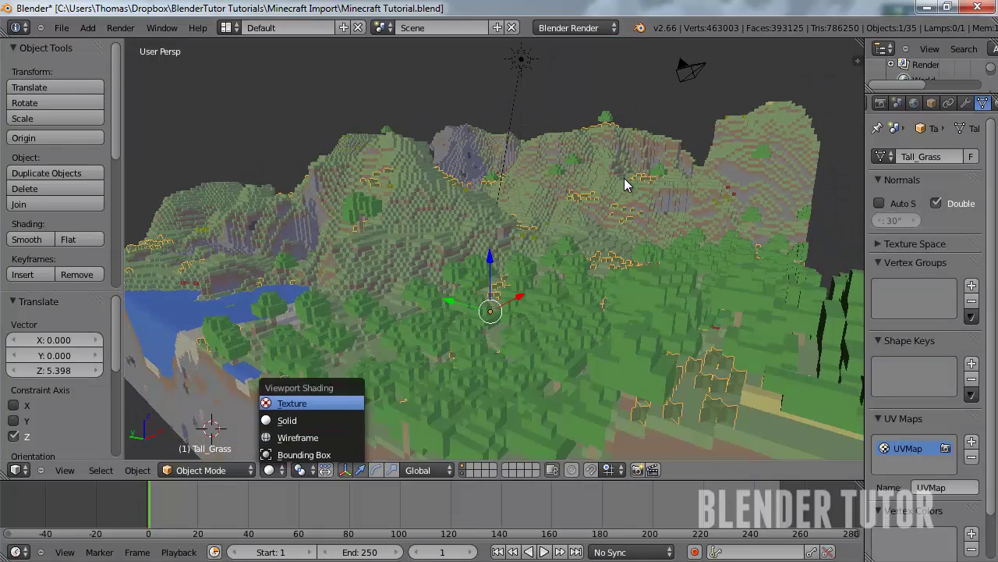
{"action": "left_click", "coordinate": [292, 403]}
Examine the block textures on the trees, grass and hillsides from several distances.
{"action": "mouse_move", "coordinate": [624, 185]}
{"action": "middle_mouse_down"}
{"action": "mouse_move", "coordinate": [557, 183]}
{"action": "mouse_move", "coordinate": [690, 158]}
{"action": "middle_mouse_up"}
{"action": "scroll", "coordinate": [624, 185], "scroll_direction": "up", "scroll_amount": 3}
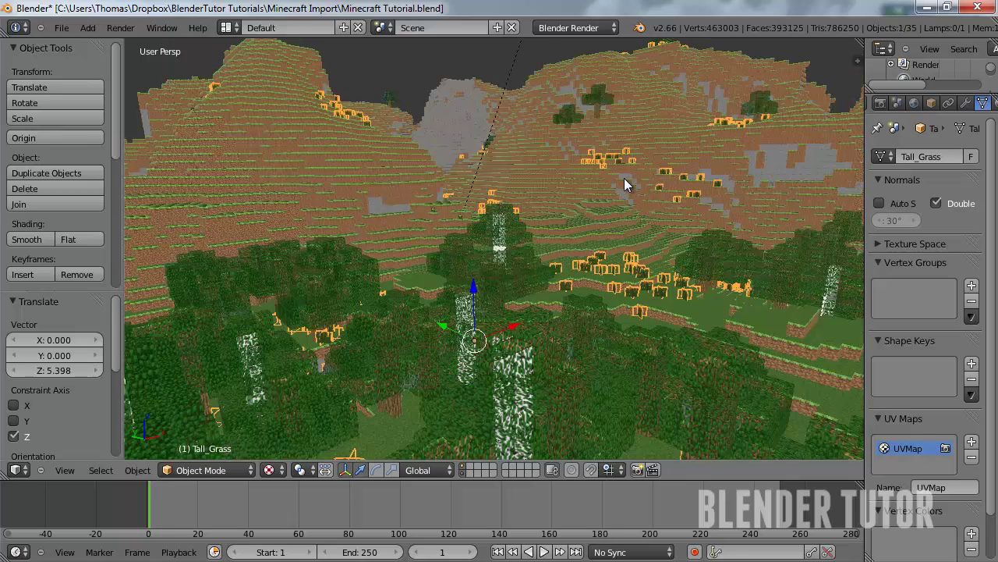
{"action": "scroll", "coordinate": [624, 178], "scroll_direction": "up", "scroll_amount": 4}
{"action": "scroll", "coordinate": [624, 178], "scroll_direction": "up", "scroll_amount": 5}
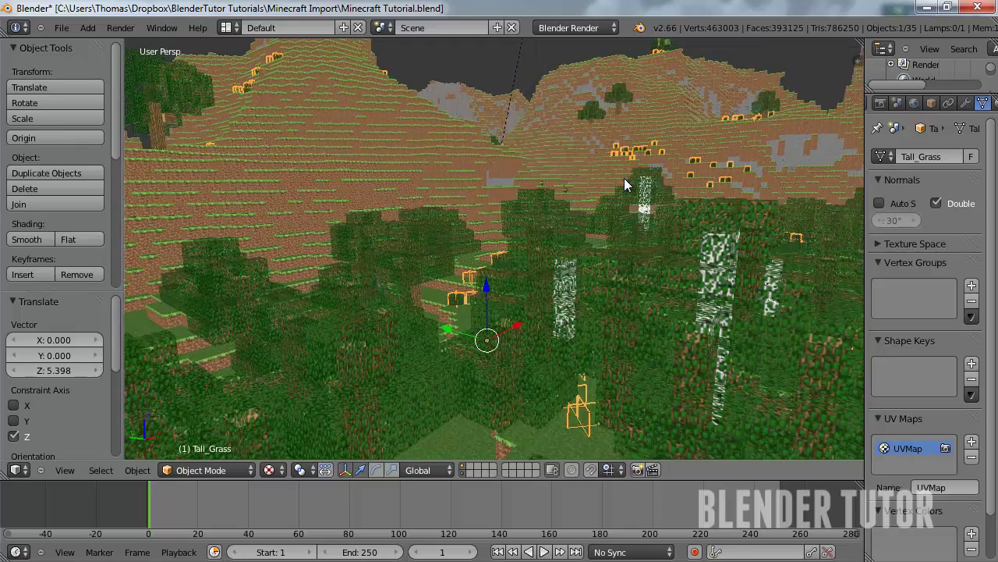
{"action": "scroll", "coordinate": [624, 178], "scroll_direction": "up", "scroll_amount": 6}
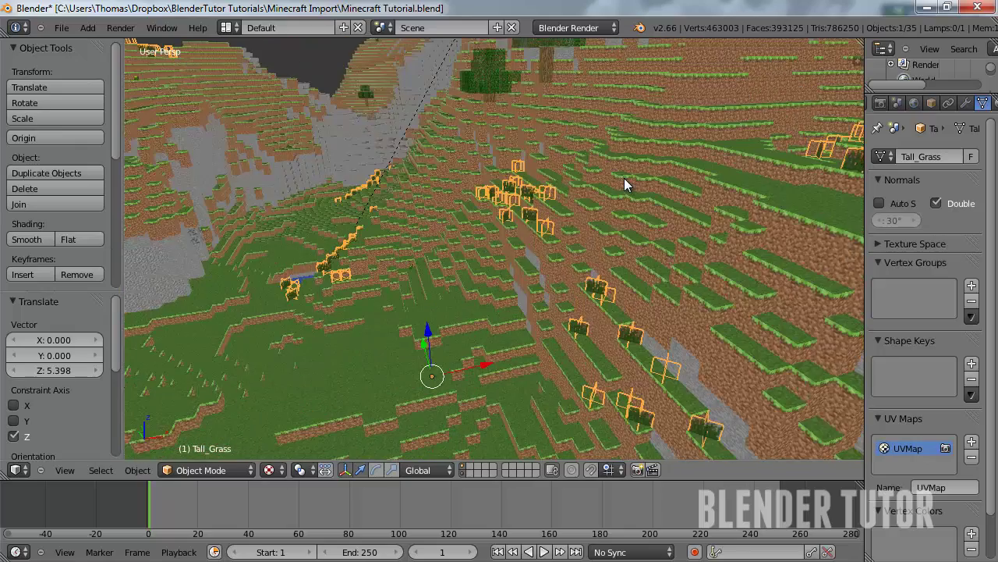
{"action": "scroll", "coordinate": [624, 178], "scroll_direction": "down", "scroll_amount": 5}
{"action": "scroll", "coordinate": [624, 178], "scroll_direction": "up", "scroll_amount": 5}
{"action": "scroll", "coordinate": [624, 178], "scroll_direction": "down", "scroll_amount": 7}
{"action": "middle_click_drag", "start_coordinate": [624, 177], "coordinate": [624, 178]}
{"action": "scroll", "coordinate": [624, 178], "scroll_direction": "up", "scroll_amount": 5}
Align the camera to a view over the forest and hills, select the camera, and render the image.
{"action": "scroll", "coordinate": [624, 178], "scroll_direction": "down", "scroll_amount": 9}
{"action": "scroll", "coordinate": [624, 178], "scroll_direction": "down", "scroll_amount": 2}
{"action": "key", "text": "ctrl+alt+KP_0"}
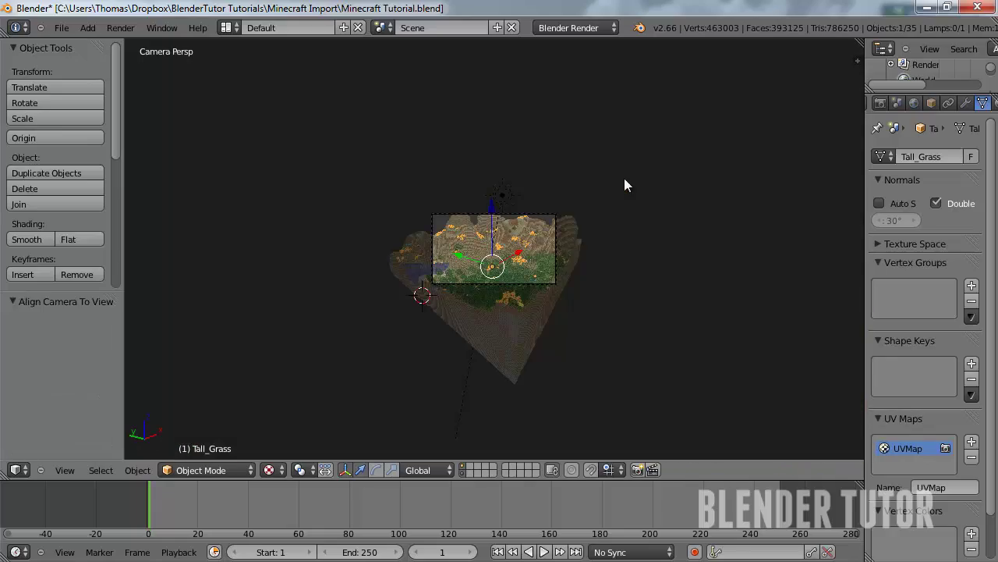
{"action": "scroll", "coordinate": [624, 184], "scroll_direction": "up", "scroll_amount": 3}
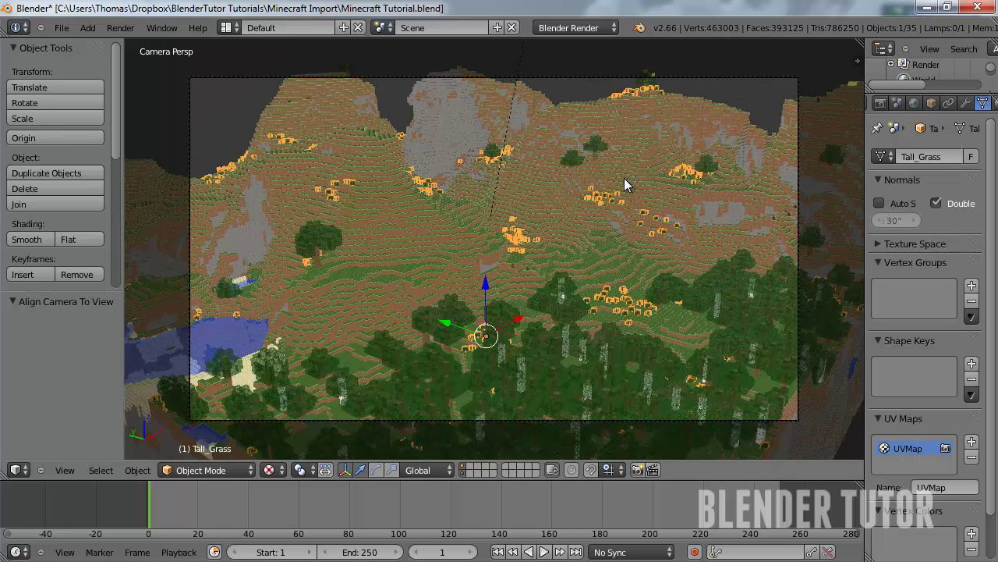
{"action": "right_click", "coordinate": [624, 178]}
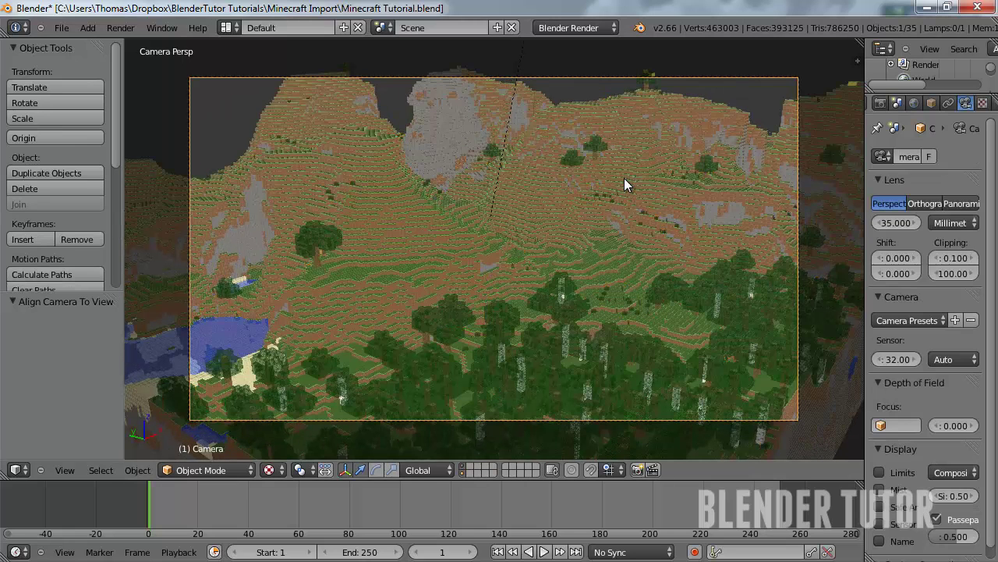
{"action": "key", "text": "F12"}
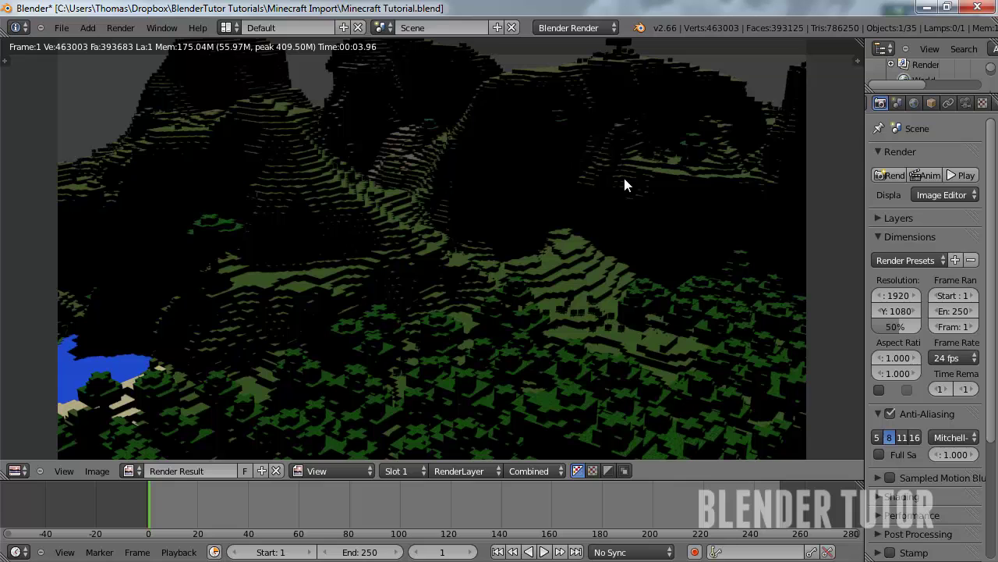
Close the render result and switch the render engine to Cycles Render.
{"action": "key", "text": "Escape"}
{"action": "left_click", "coordinate": [577, 28]}
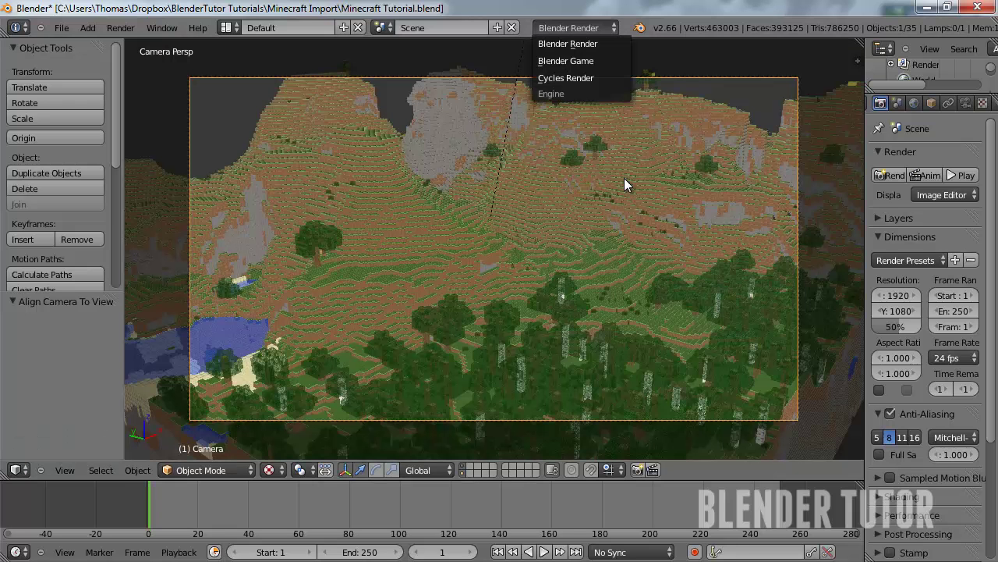
{"action": "left_click", "coordinate": [567, 78]}
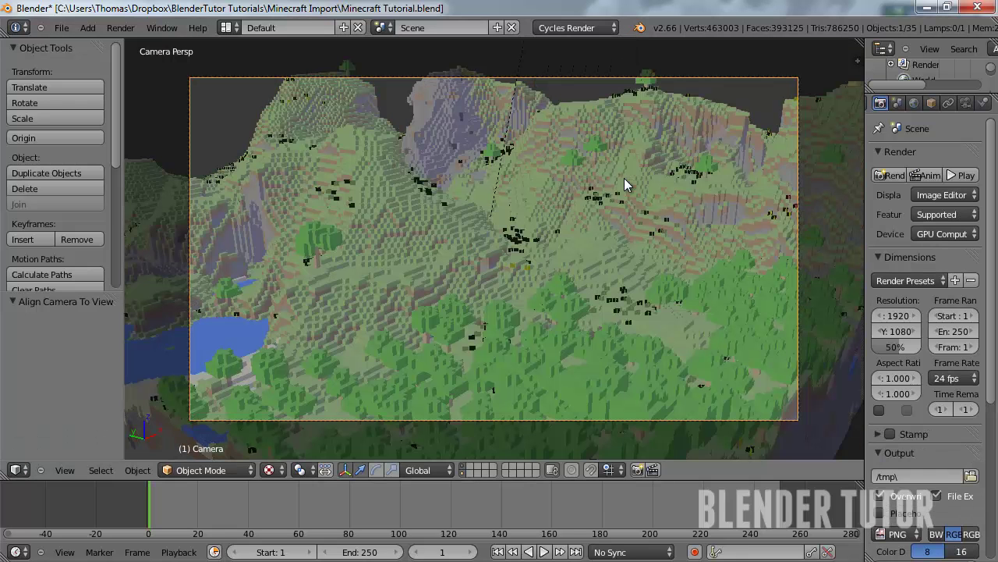
Leave the camera view, select the grass object on the hills, and try moving it to show what it contains.
{"action": "key", "text": "KP_0"}
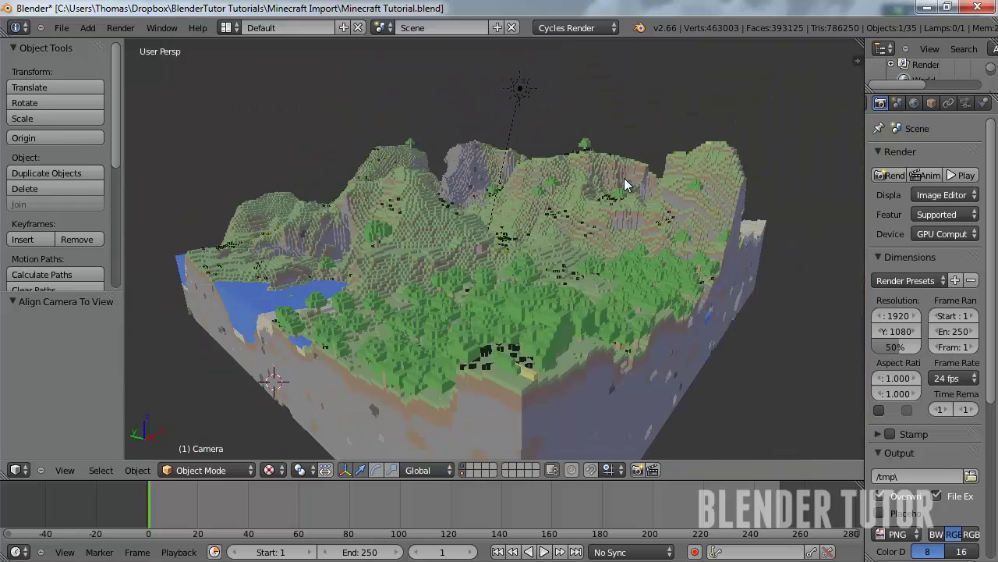
{"action": "scroll", "coordinate": [624, 178], "scroll_direction": "up", "scroll_amount": 6}
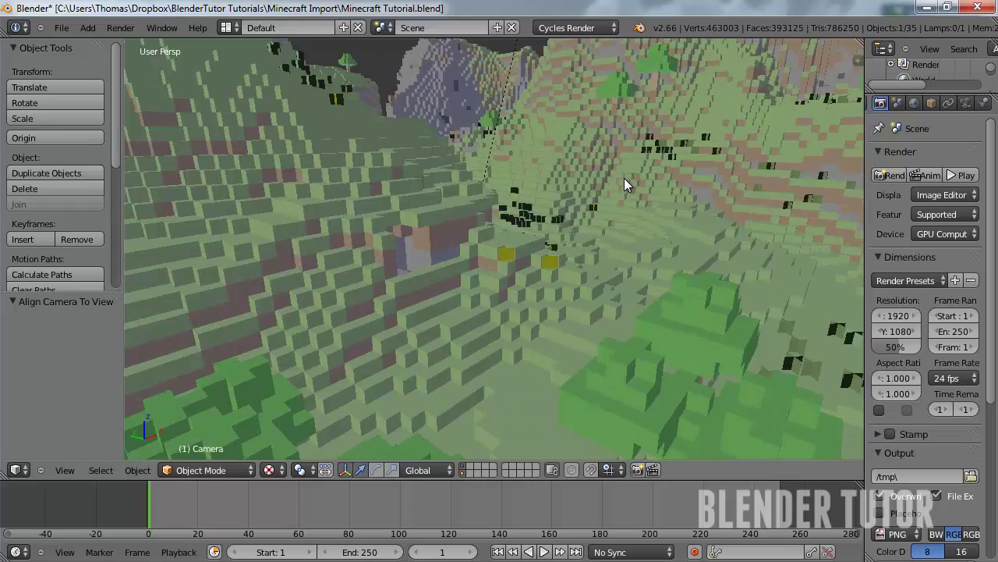
{"action": "scroll", "coordinate": [624, 178], "scroll_direction": "down", "scroll_amount": 6}
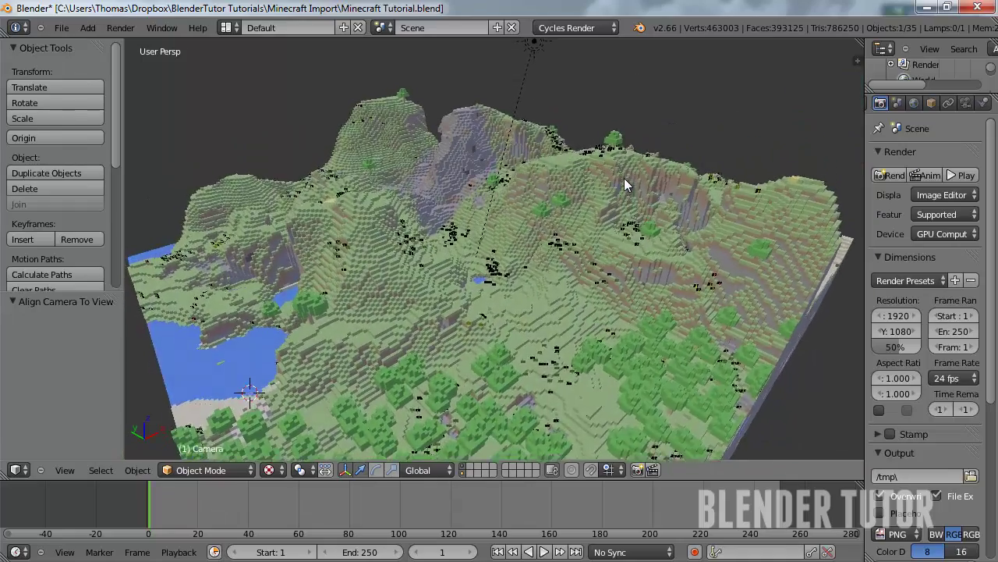
{"action": "scroll", "coordinate": [624, 178], "scroll_direction": "up", "scroll_amount": 4}
{"action": "scroll", "coordinate": [624, 177], "scroll_direction": "up", "scroll_amount": 4}
{"action": "right_click", "coordinate": [624, 178]}
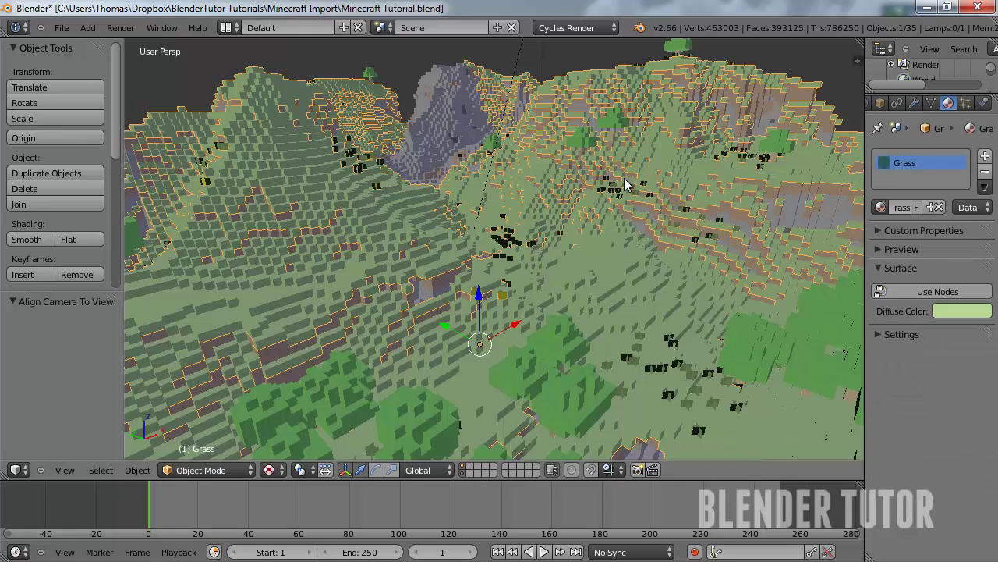
{"action": "scroll", "coordinate": [624, 183], "scroll_direction": "down", "scroll_amount": 3}
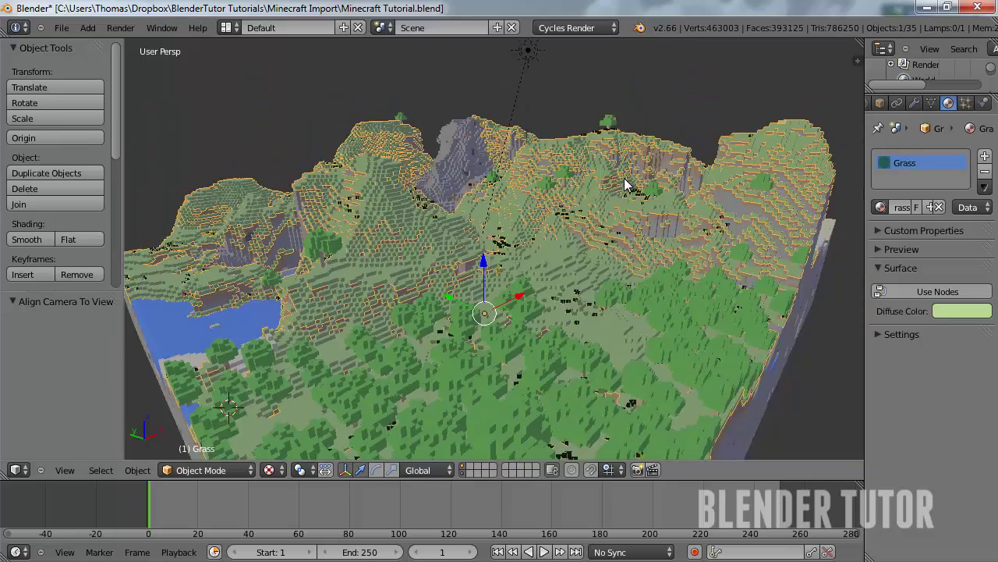
{"action": "scroll", "coordinate": [624, 183], "scroll_direction": "up", "scroll_amount": 3}
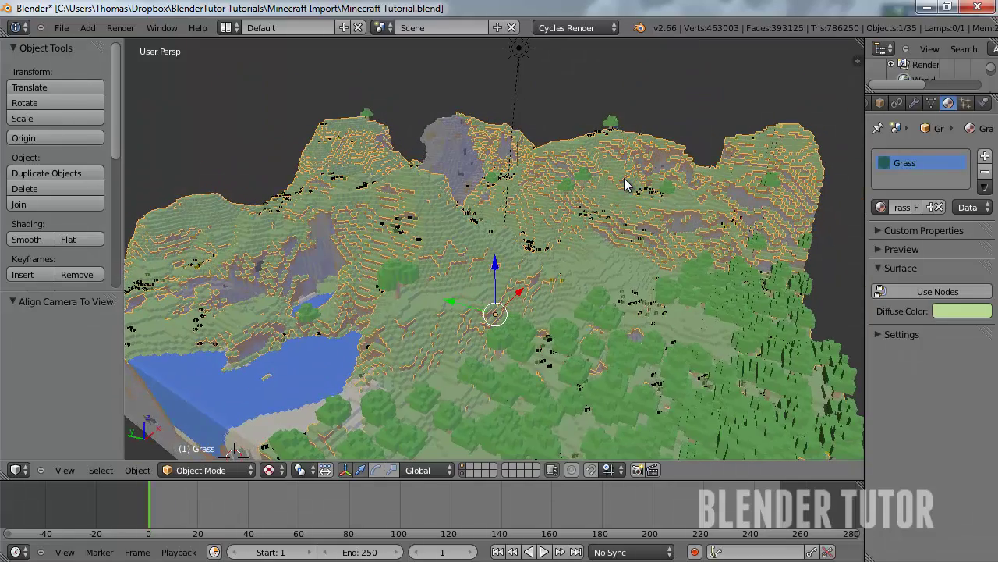
{"action": "key", "text": "g"}
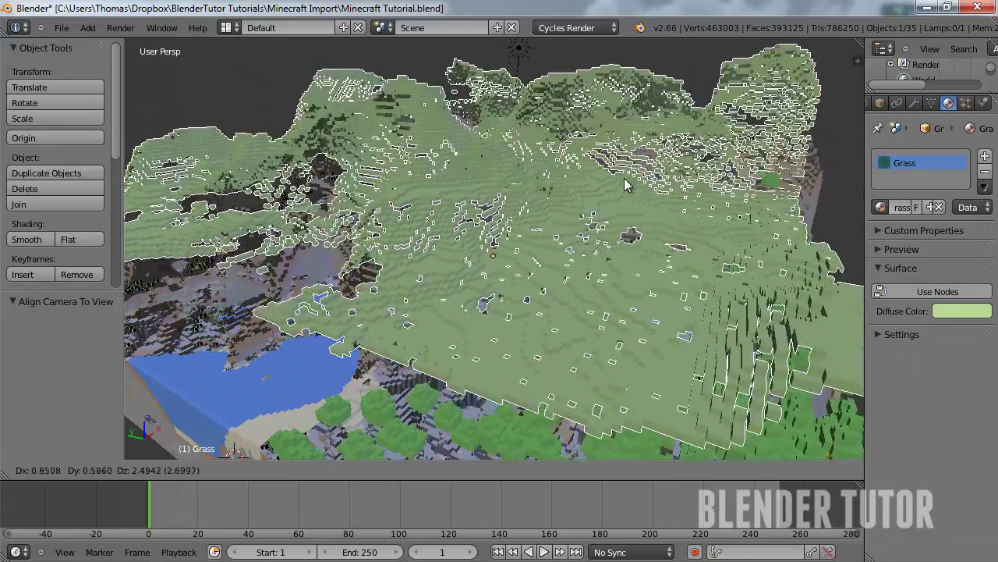
{"action": "right_click", "coordinate": [624, 183]}
Try moving the stone and dirt objects in turn to show which blocks each one contains.
{"action": "right_click", "coordinate": [624, 184]}
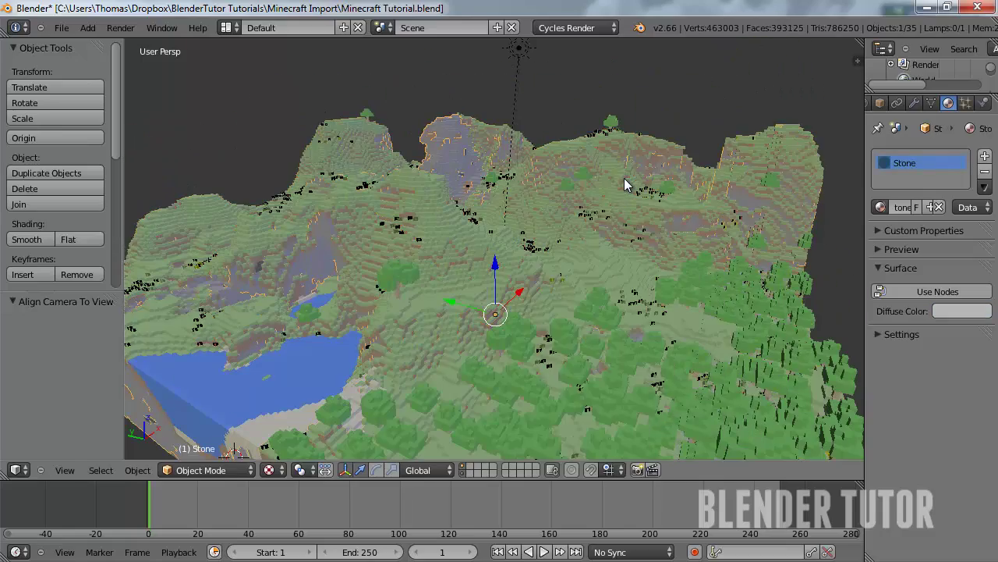
{"action": "key", "text": "g"}
{"action": "right_click", "coordinate": [624, 183]}
{"action": "right_click", "coordinate": [624, 184]}
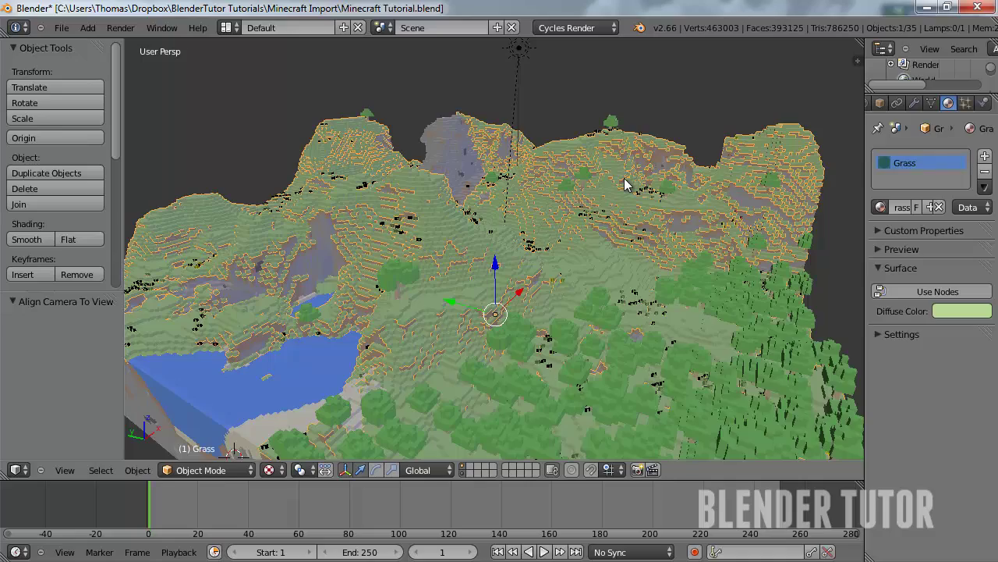
{"action": "right_click", "coordinate": [624, 183]}
{"action": "key", "text": "g"}
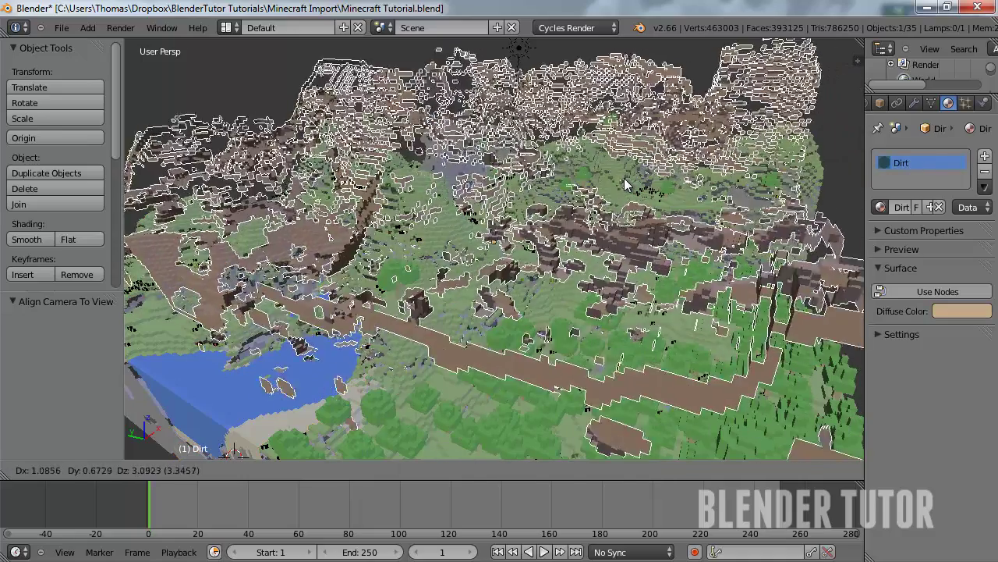
{"action": "right_click", "coordinate": [624, 183]}
{"action": "key", "text": "h"}
Try moving the stationary water and leaves objects in turn to show what each one contains.
{"action": "right_click", "coordinate": [624, 183]}
{"action": "key", "text": "g"}
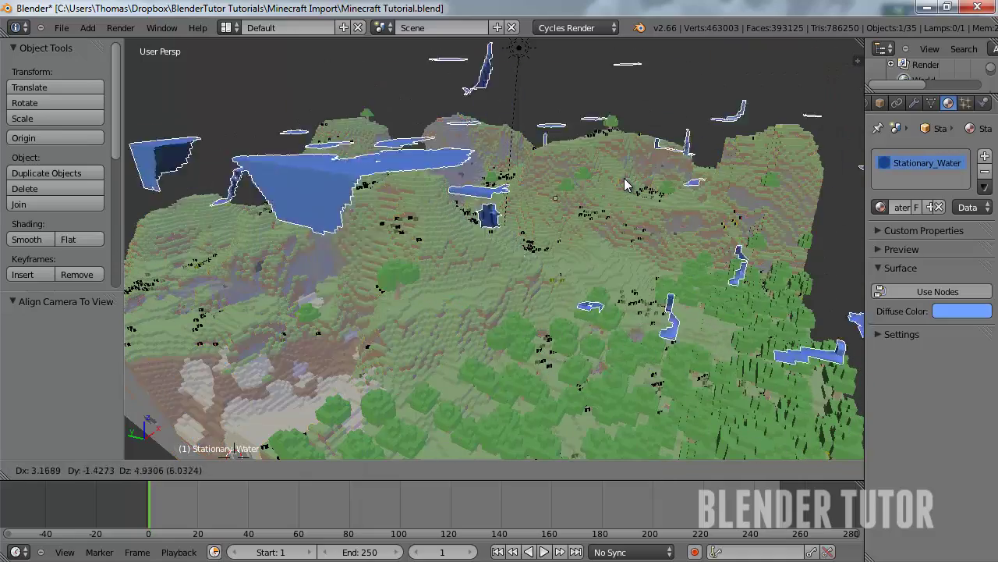
{"action": "right_click", "coordinate": [624, 183]}
{"action": "right_click", "coordinate": [624, 183]}
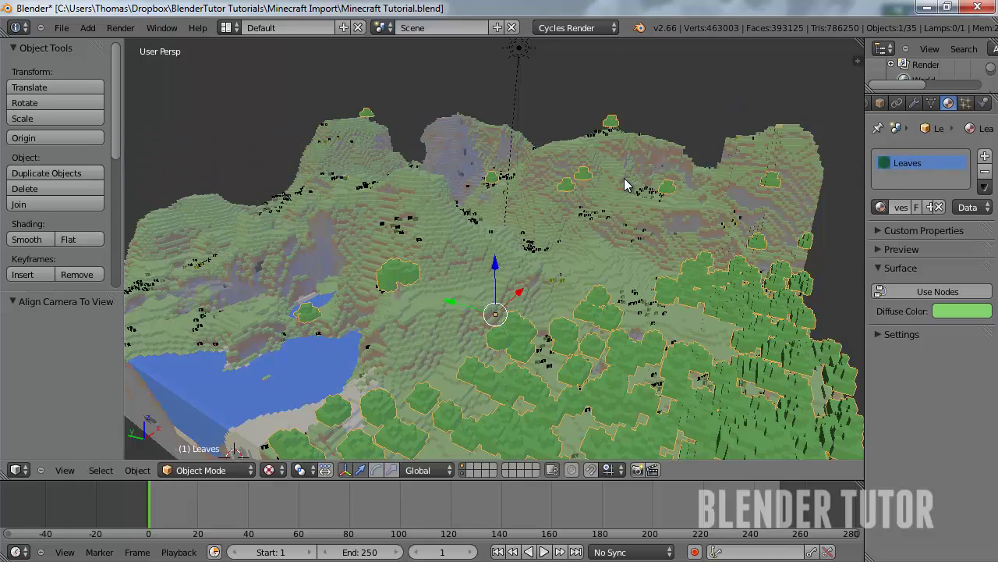
{"action": "key", "text": "g"}
{"action": "right_click", "coordinate": [624, 183]}
Select the tall grass on the hillside up close and try moving it to show what the object contains.
{"action": "middle_click_drag", "start_coordinate": [624, 185], "coordinate": [624, 185]}
{"action": "scroll", "coordinate": [624, 183], "scroll_direction": "up", "scroll_amount": 4}
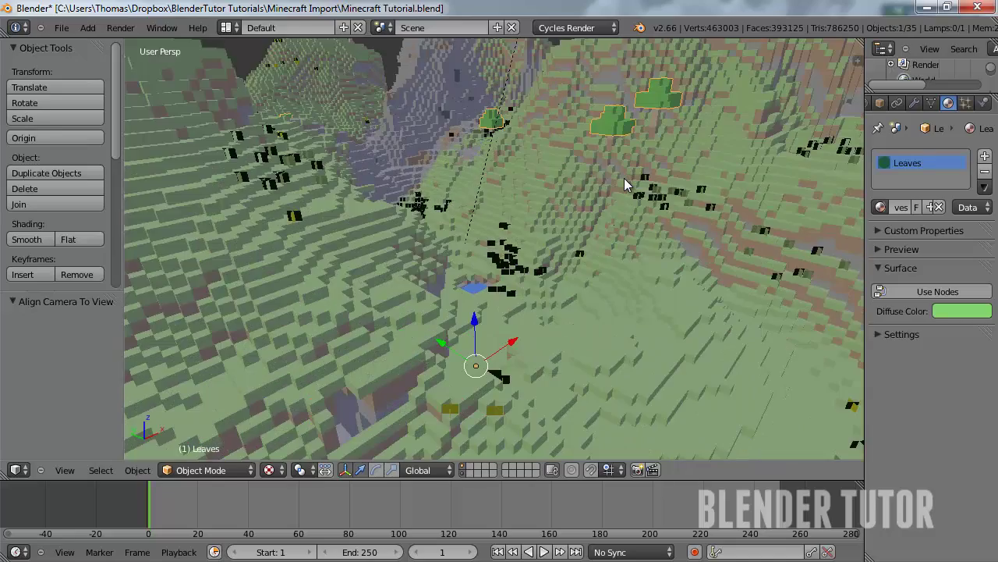
{"action": "right_click", "coordinate": [624, 178]}
{"action": "key", "text": "g"}
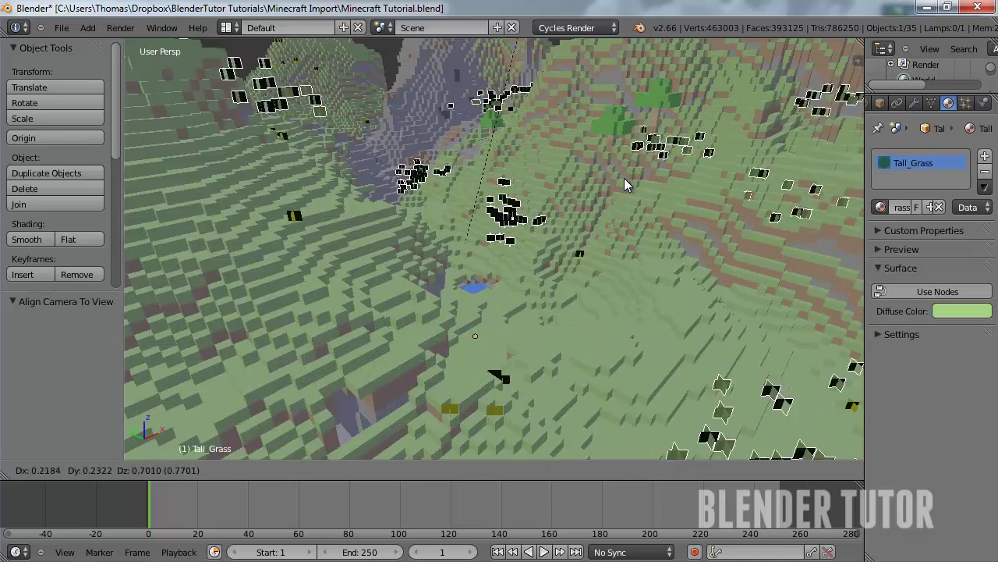
{"action": "right_click", "coordinate": [624, 178]}
Select the grass object, enable nodes on its material, and use an Image Texture for the Diffuse BSDF color.
{"action": "middle_click_drag", "start_coordinate": [624, 178], "coordinate": [624, 178]}
{"action": "right_click", "coordinate": [625, 179]}
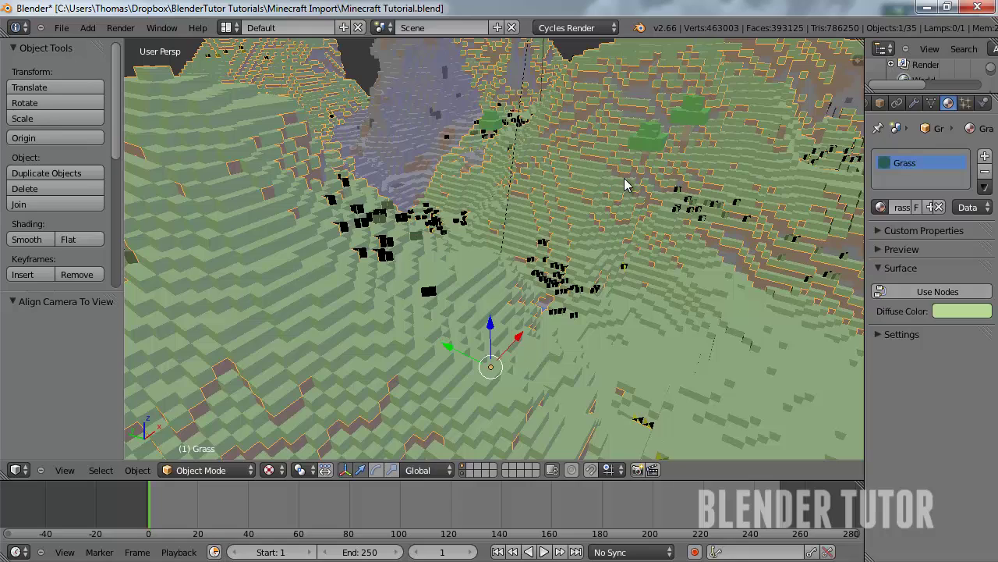
{"action": "left_click", "coordinate": [938, 291]}
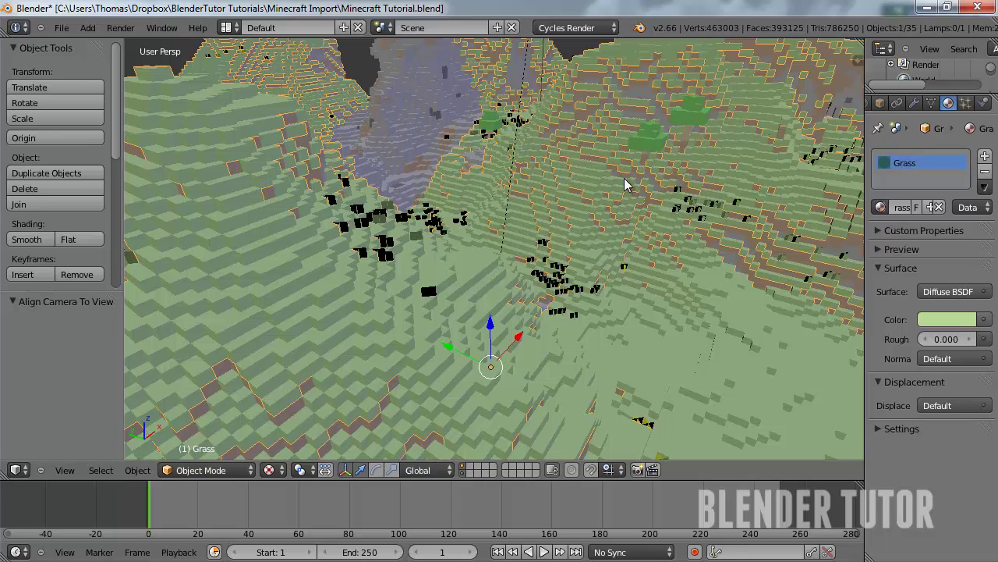
{"action": "left_click", "coordinate": [984, 319]}
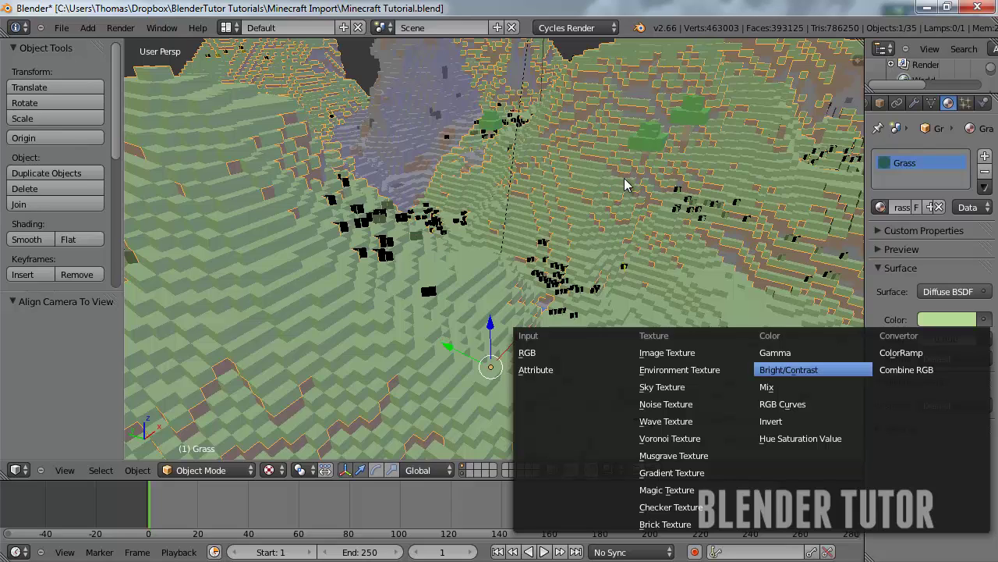
{"action": "left_click", "coordinate": [676, 354]}
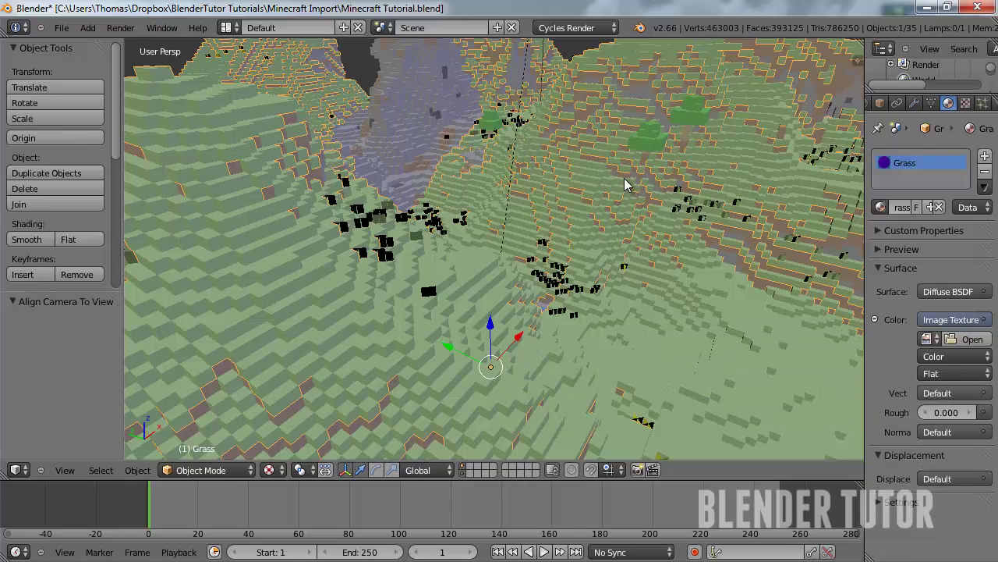
Expand the Grass material's preview and widen the properties area.
{"action": "left_click", "coordinate": [930, 340]}
{"action": "left_click", "coordinate": [901, 249]}
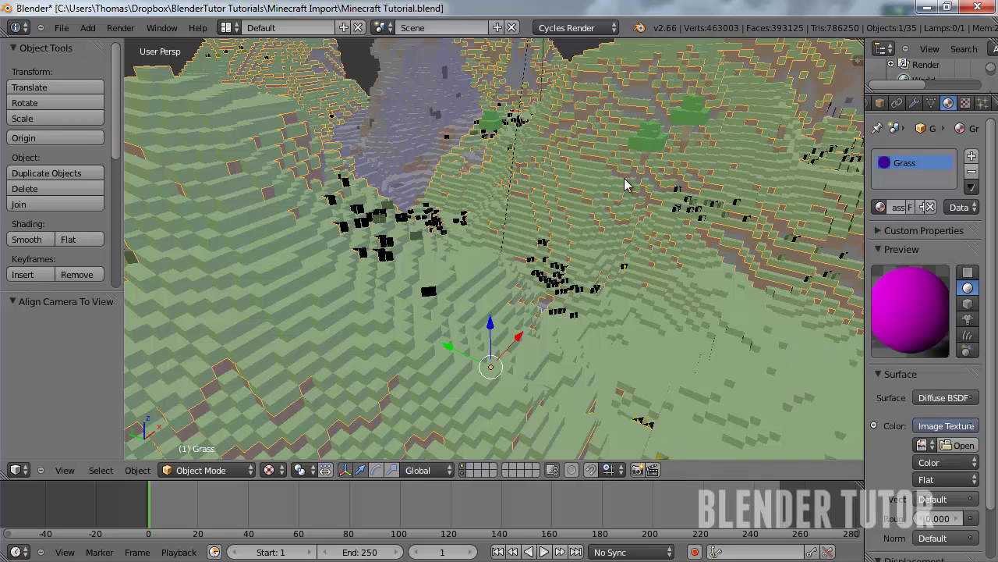
{"action": "left_click_drag", "start_coordinate": [864, 181], "coordinate": [624, 178]}
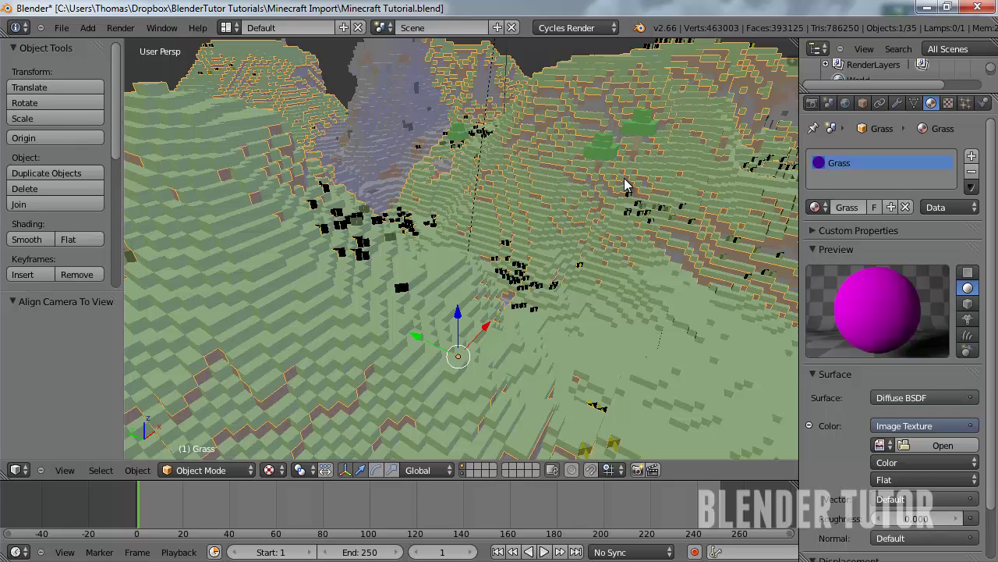
{"action": "scroll", "coordinate": [897, 359], "scroll_direction": "down", "scroll_amount": 1}
Assign the existing image Tutorial_World-RGBA.png to the Grass material's image texture.
{"action": "left_click", "coordinate": [883, 413]}
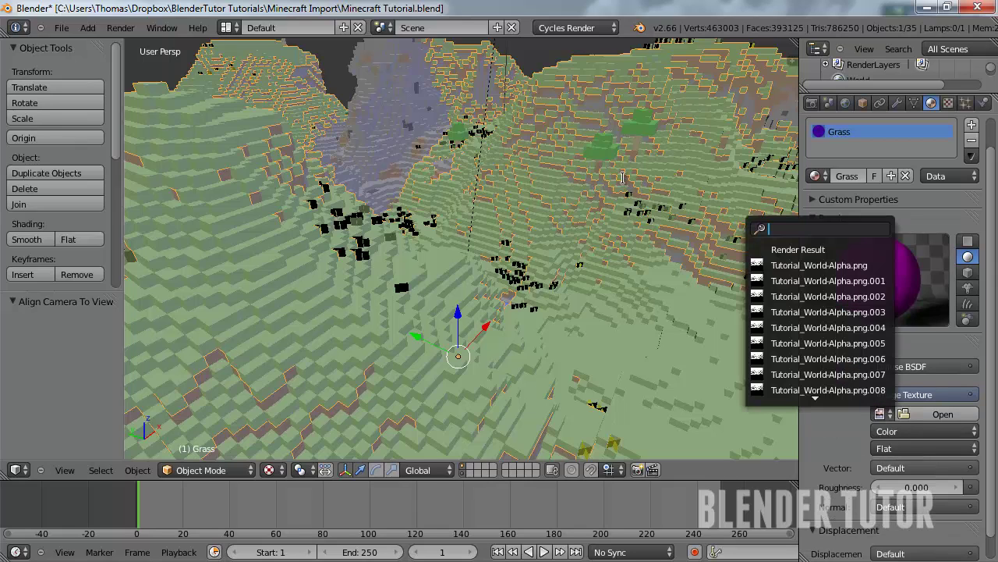
{"action": "key", "text": "Down"}
{"action": "key", "text": "Down"}
{"action": "key", "text": "Down"}
{"action": "key", "text": "Down"}
{"action": "key", "text": "Down"}
{"action": "key", "text": "Down"}
{"action": "key", "text": "Down"}
{"action": "key", "text": "Down"}
{"action": "key", "text": "Down"}
{"action": "key", "text": "Down"}
{"action": "key", "text": "Down"}
{"action": "key", "text": "Down"}
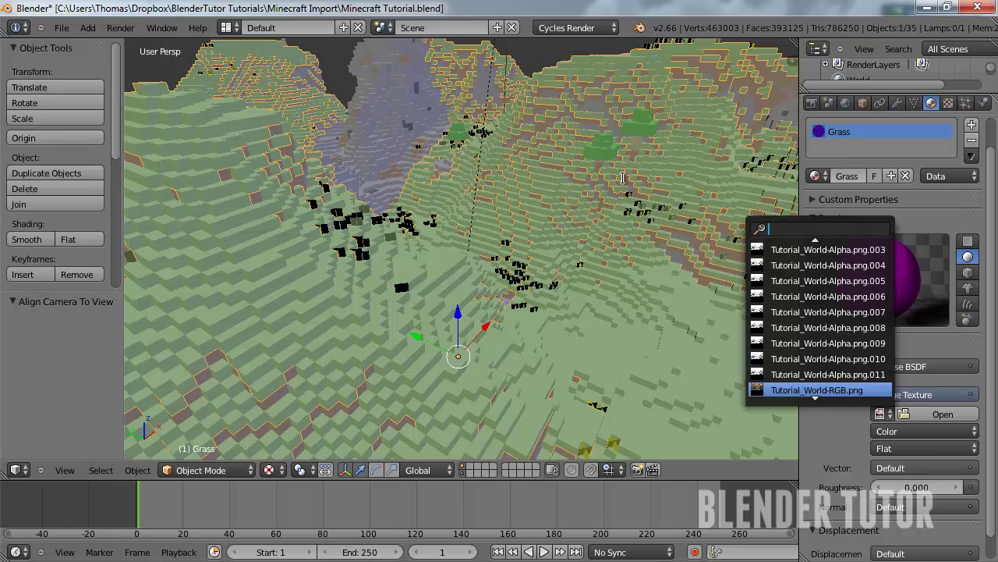
{"action": "key", "text": "Down"}
{"action": "key", "text": "Down"}
{"action": "key", "text": "Down"}
{"action": "key", "text": "Down"}
{"action": "key", "text": "Down"}
{"action": "key", "text": "Down"}
{"action": "key", "text": "Down"}
{"action": "key", "text": "Down"}
{"action": "key", "text": "Down"}
{"action": "key", "text": "Down"}
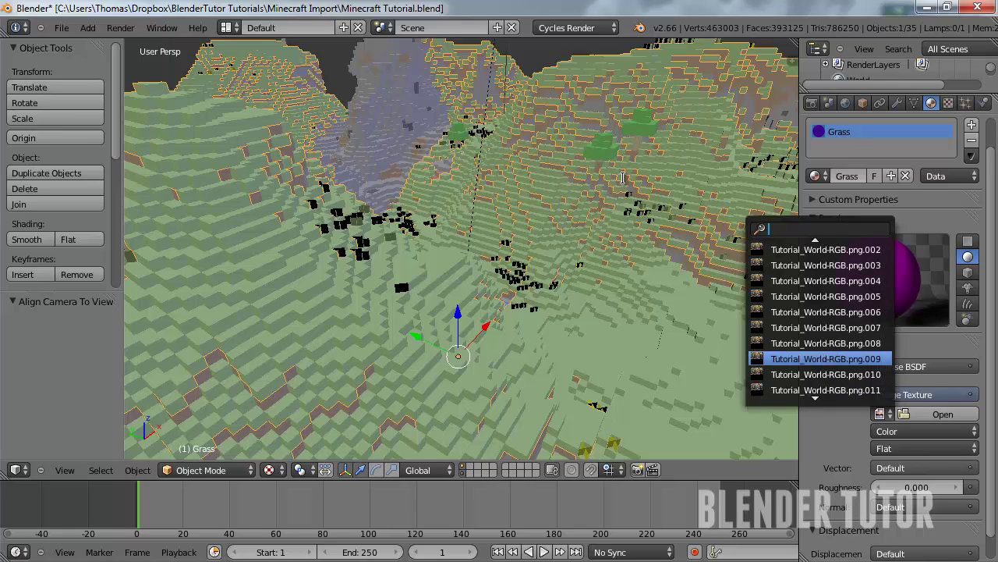
{"action": "key", "text": "Down"}
{"action": "key", "text": "Down"}
{"action": "key", "text": "Down"}
{"action": "key", "text": "Down"}
{"action": "key", "text": "Down"}
{"action": "key", "text": "Down"}
{"action": "key", "text": "Down"}
{"action": "key", "text": "Down"}
{"action": "key", "text": "Down"}
{"action": "key", "text": "Down"}
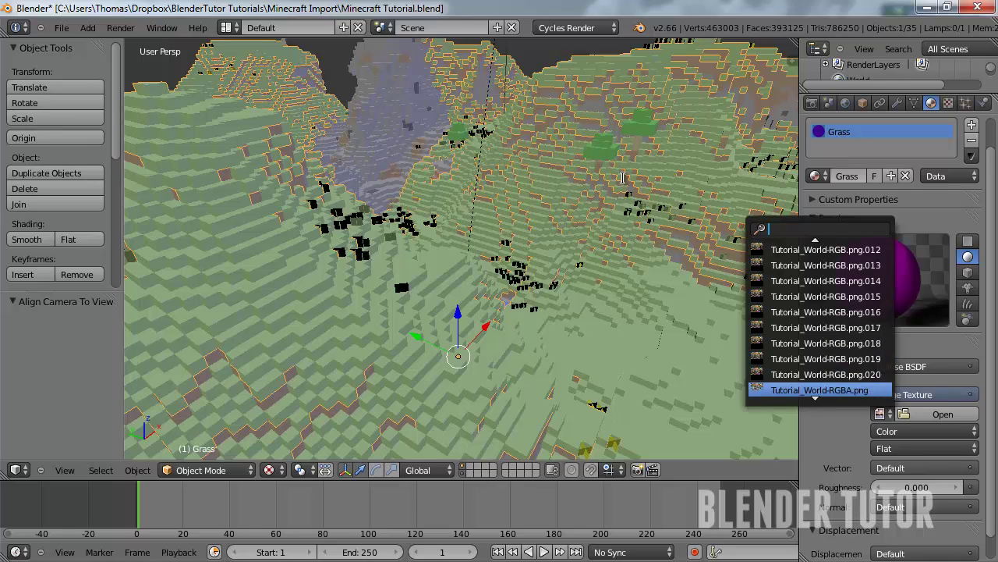
{"action": "key", "text": "Up"}
{"action": "key", "text": "Up"}
{"action": "key", "text": "Up"}
{"action": "key", "text": "Up"}
{"action": "key", "text": "Down"}
{"action": "key", "text": "Up"}
{"action": "key", "text": "Down"}
{"action": "key", "text": "Down"}
{"action": "key", "text": "Up"}
{"action": "scroll", "coordinate": [622, 178], "scroll_direction": "down", "scroll_amount": 10}
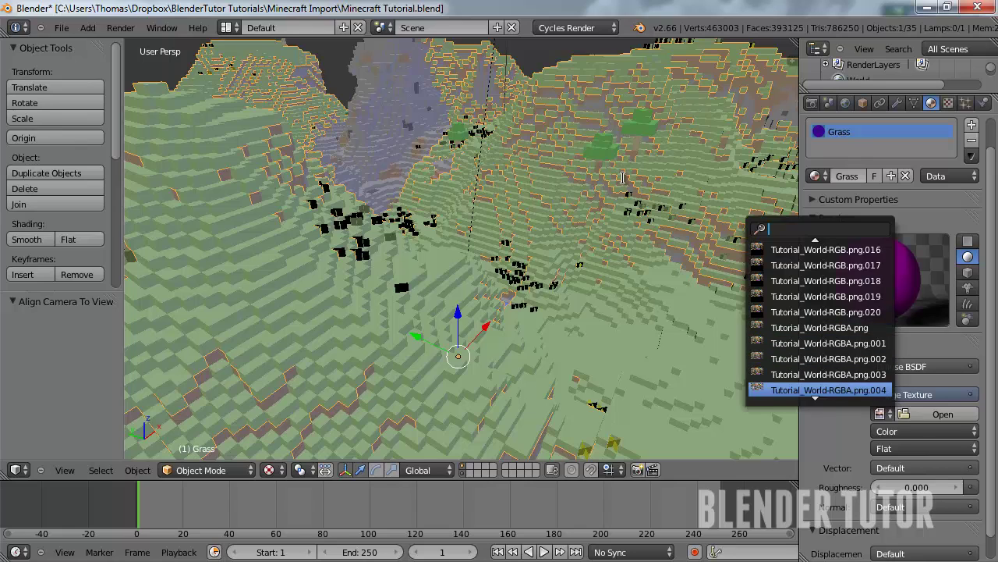
{"action": "scroll", "coordinate": [622, 178], "scroll_direction": "up", "scroll_amount": 10}
{"action": "scroll", "coordinate": [622, 178], "scroll_direction": "down", "scroll_amount": 2}
{"action": "scroll", "coordinate": [622, 177], "scroll_direction": "up", "scroll_amount": 5}
{"action": "scroll", "coordinate": [622, 178], "scroll_direction": "up", "scroll_amount": 2}
{"action": "scroll", "coordinate": [622, 178], "scroll_direction": "down", "scroll_amount": 10}
{"action": "scroll", "coordinate": [623, 177], "scroll_direction": "up", "scroll_amount": 5}
{"action": "scroll", "coordinate": [623, 177], "scroll_direction": "down", "scroll_amount": 1}
{"action": "scroll", "coordinate": [622, 178], "scroll_direction": "up", "scroll_amount": 1}
{"action": "key", "text": "Up"}
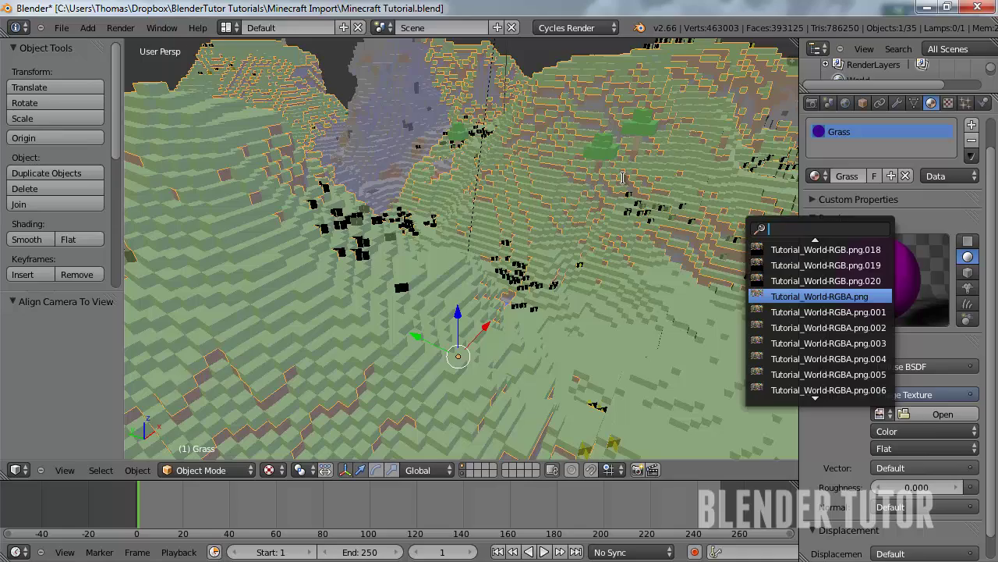
{"action": "key", "text": "Return"}
Inspect the grass texture up close, set the viewport shading to Rendered, and view the hills from another angle.
{"action": "middle_click_drag", "start_coordinate": [627, 181], "coordinate": [624, 184]}
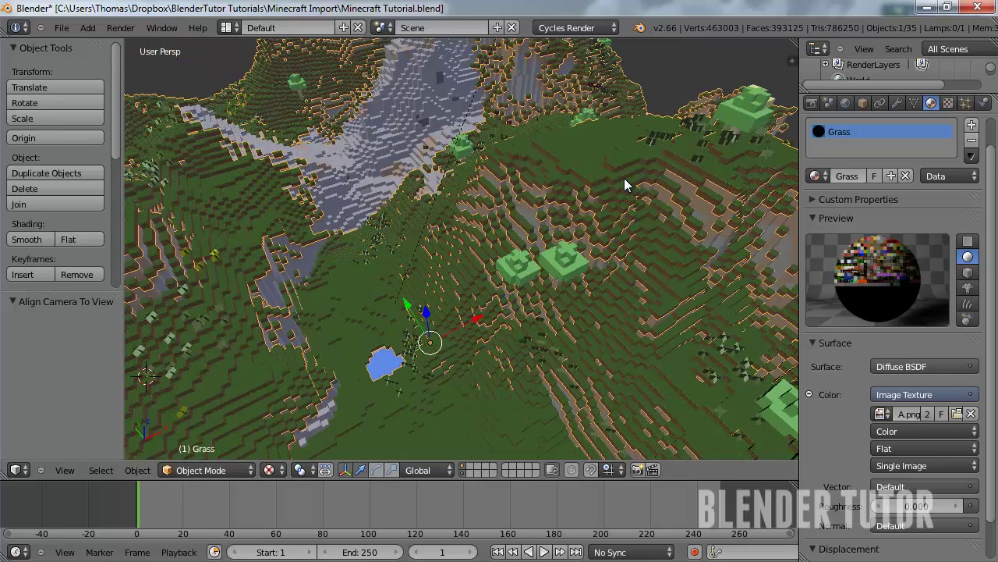
{"action": "scroll", "coordinate": [624, 184], "scroll_direction": "up", "scroll_amount": 6}
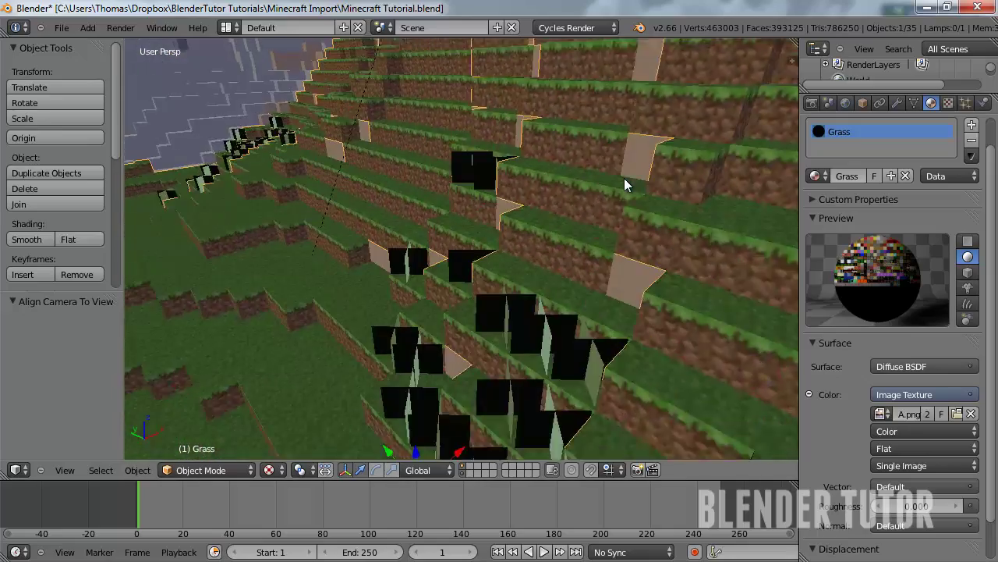
{"action": "scroll", "coordinate": [624, 184], "scroll_direction": "down", "scroll_amount": 8}
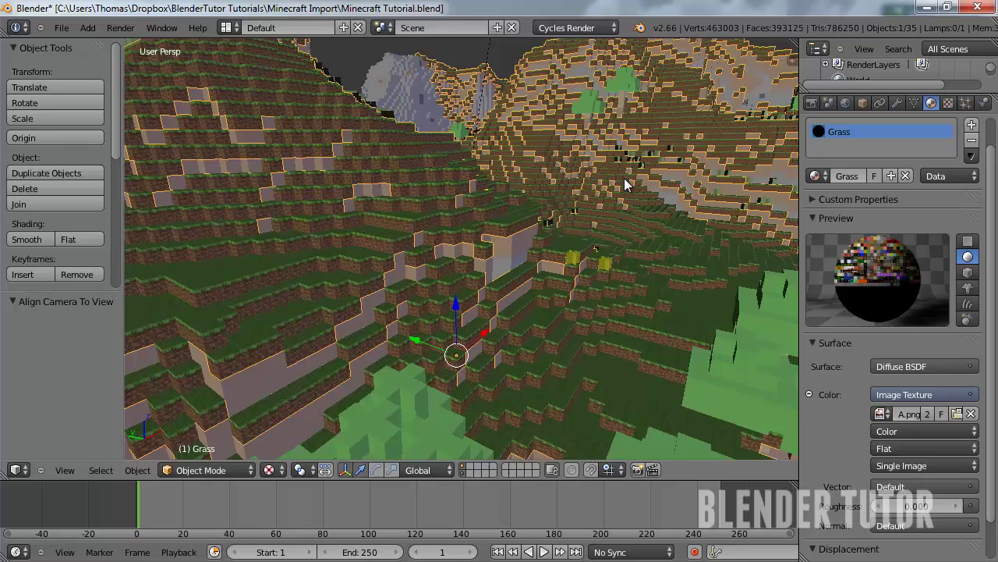
{"action": "scroll", "coordinate": [624, 184], "scroll_direction": "down", "scroll_amount": 5}
{"action": "left_click", "coordinate": [272, 470]}
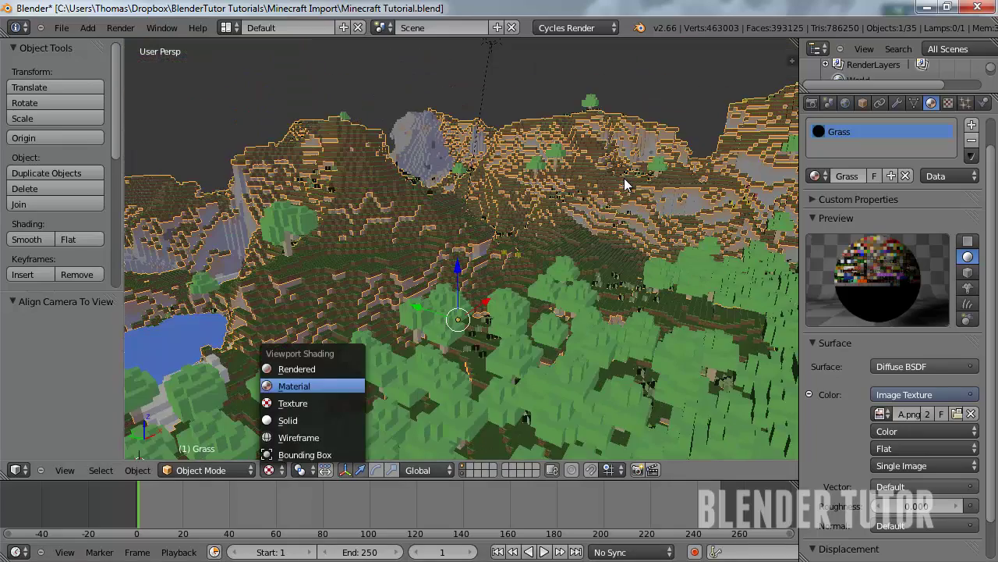
{"action": "key", "text": "Up"}
{"action": "key", "text": "Return"}
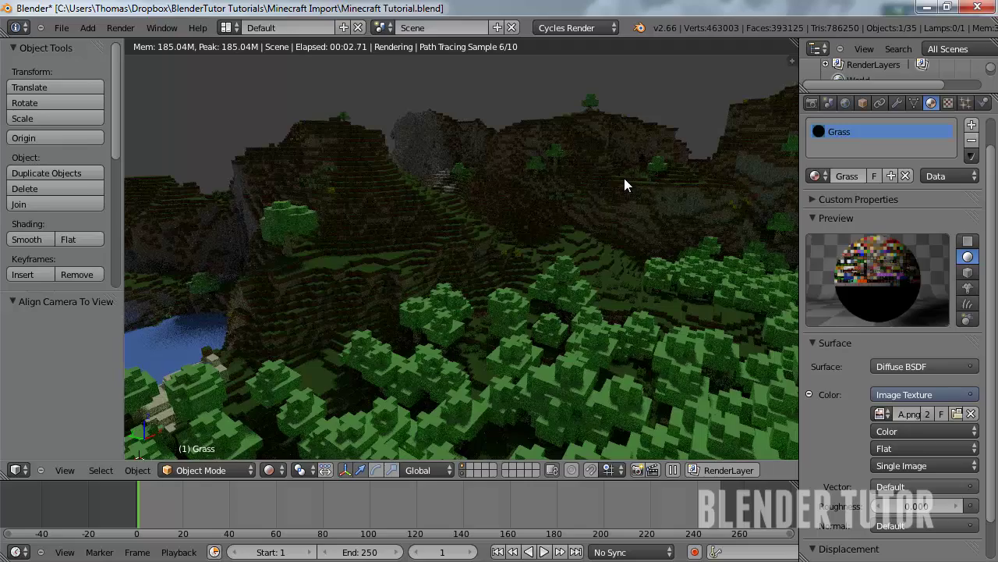
{"action": "middle_click_drag", "start_coordinate": [624, 184], "coordinate": [562, 226]}
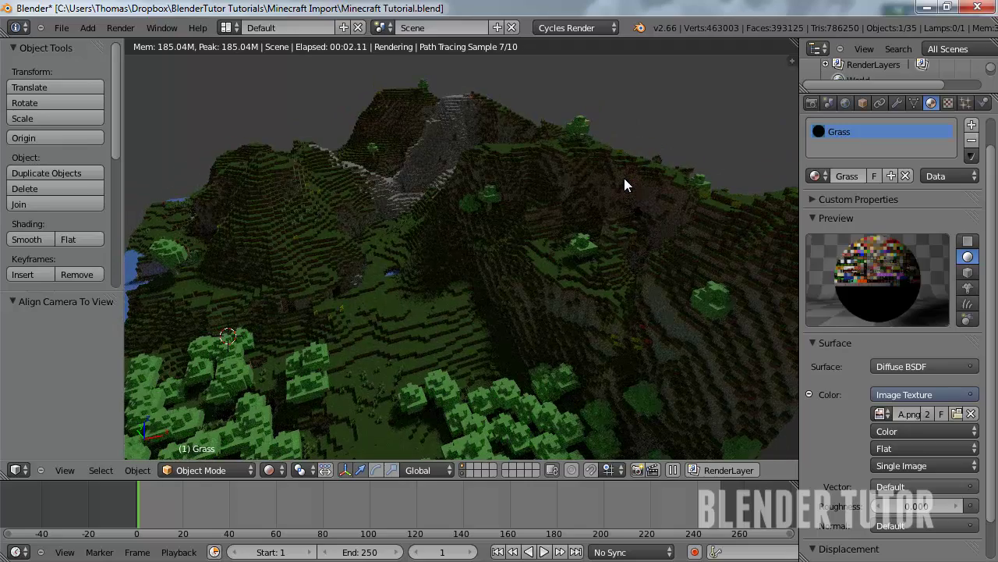
Change the viewport shading from Rendered to Texture.
{"action": "left_click", "coordinate": [273, 469]}
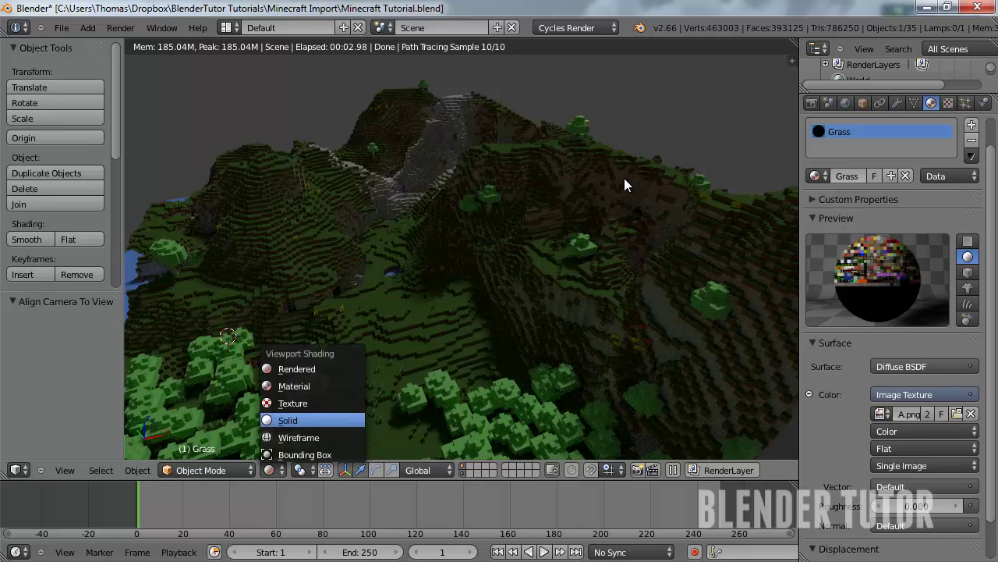
{"action": "left_click", "coordinate": [286, 420]}
{"action": "left_click", "coordinate": [270, 470]}
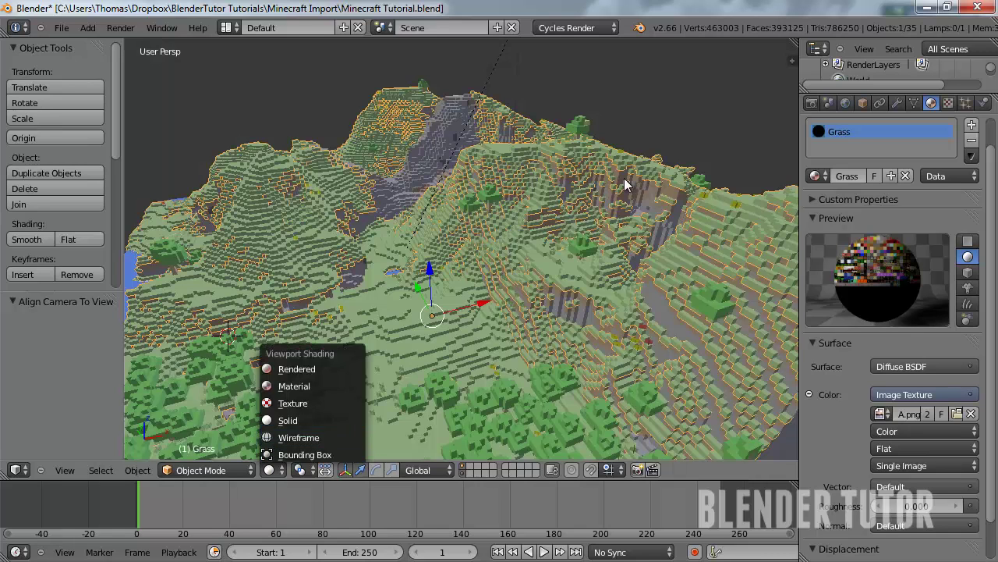
{"action": "left_click", "coordinate": [289, 401]}
Select the dirt object, enable nodes on its material, and use an Image Texture for the Diffuse BSDF color.
{"action": "scroll", "coordinate": [624, 185], "scroll_direction": "up", "scroll_amount": 3}
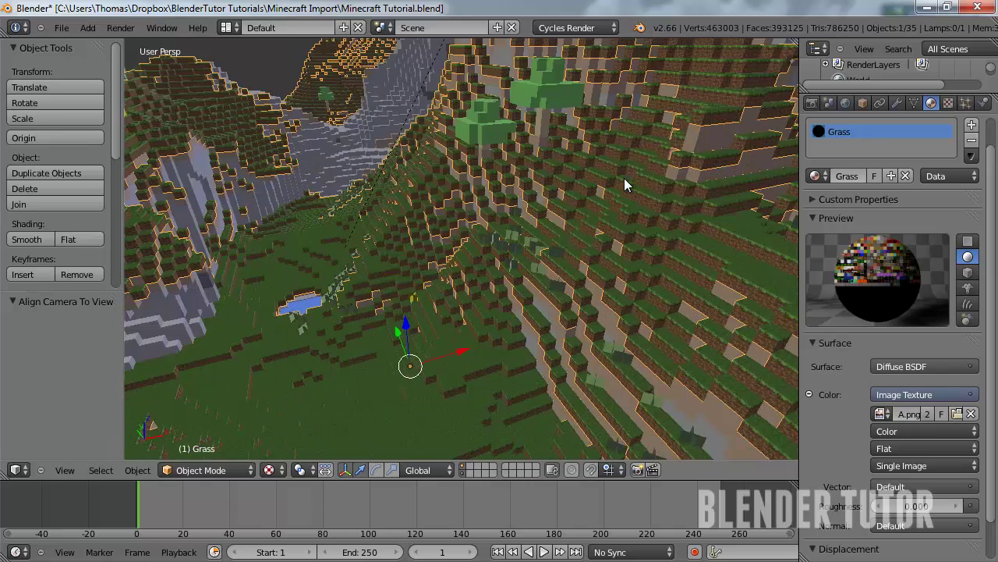
{"action": "right_click", "coordinate": [624, 184]}
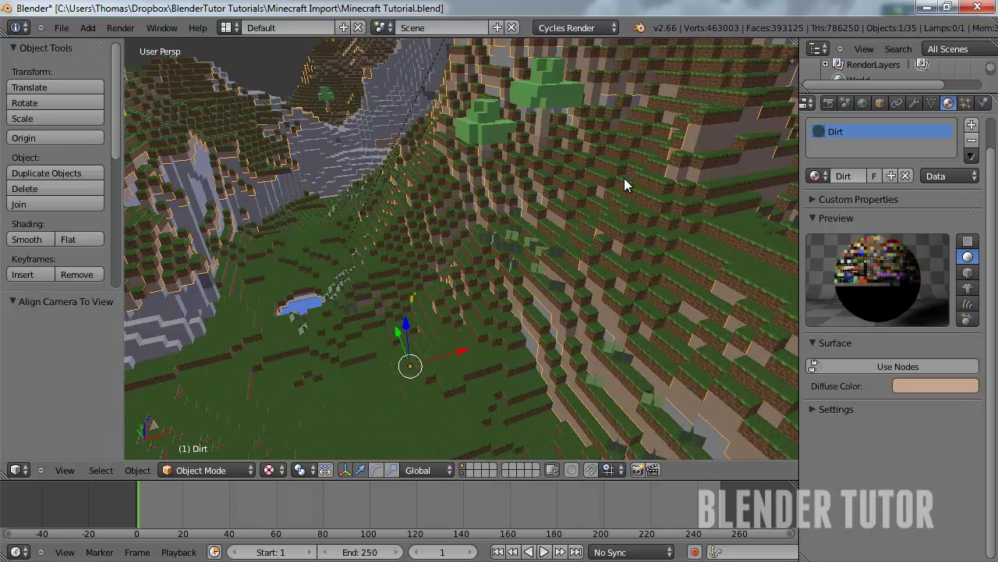
{"action": "left_click", "coordinate": [898, 367]}
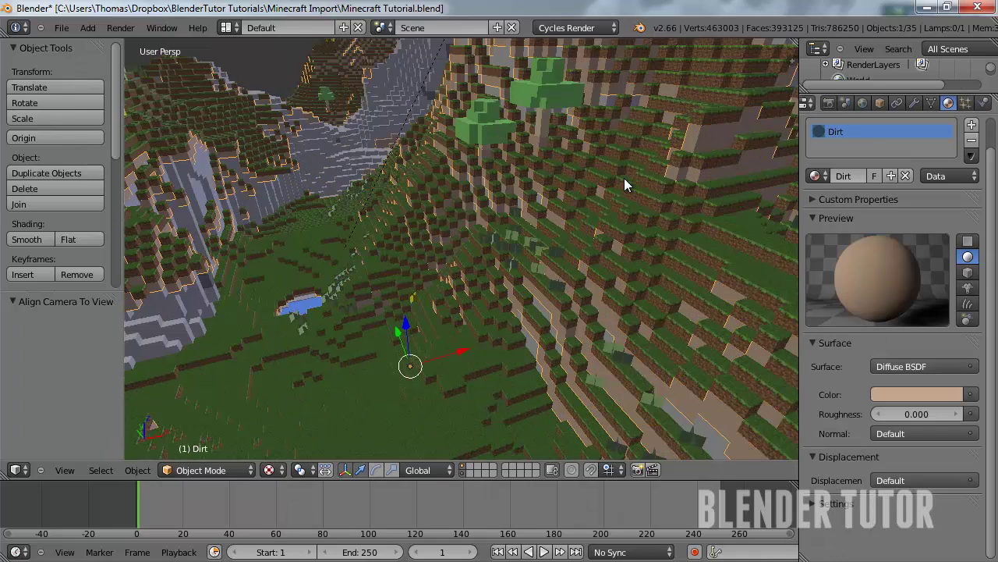
{"action": "left_click", "coordinate": [971, 394]}
{"action": "left_click", "coordinate": [972, 395]}
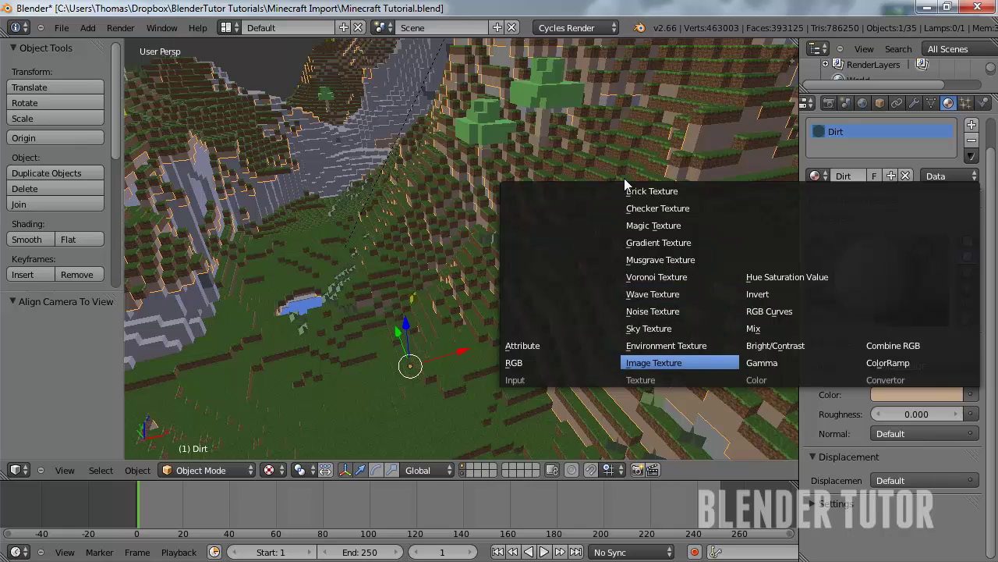
{"action": "left_click", "coordinate": [654, 363]}
Assign the existing Tutorial_World image numbered .006 to the Dirt material's image texture.
{"action": "left_click", "coordinate": [883, 414]}
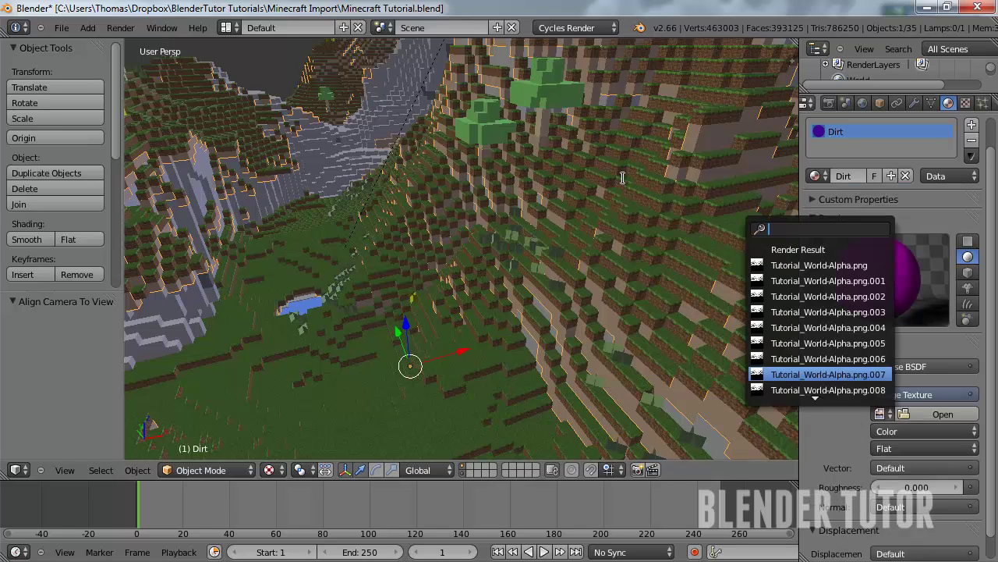
{"action": "scroll", "coordinate": [877, 374], "scroll_direction": "down", "scroll_amount": 18}
{"action": "scroll", "coordinate": [622, 178], "scroll_direction": "down", "scroll_amount": 8}
{"action": "key", "text": "Return"}
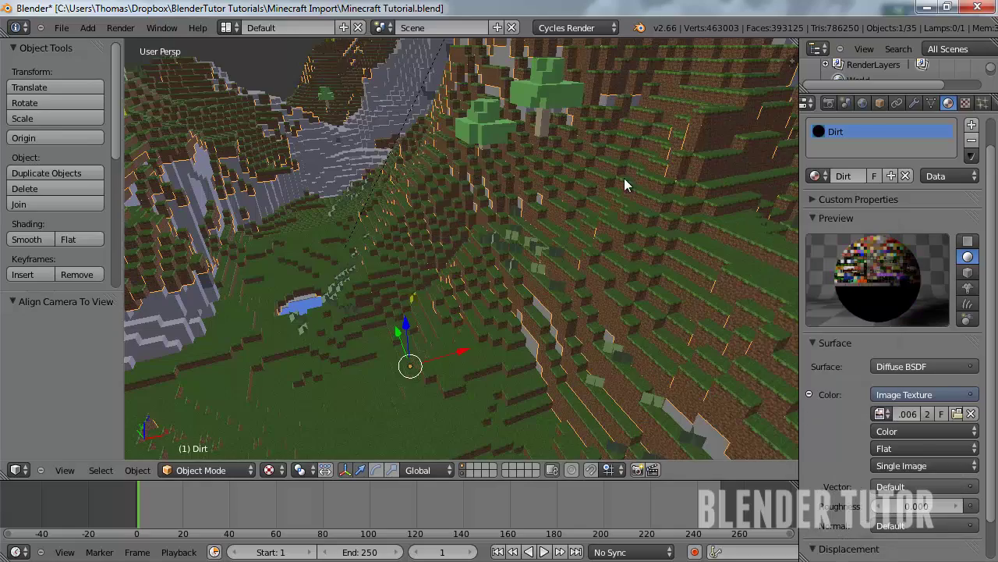
Select the tree leaves object and enable nodes on its Leaves material.
{"action": "scroll", "coordinate": [624, 185], "scroll_direction": "down", "scroll_amount": 10}
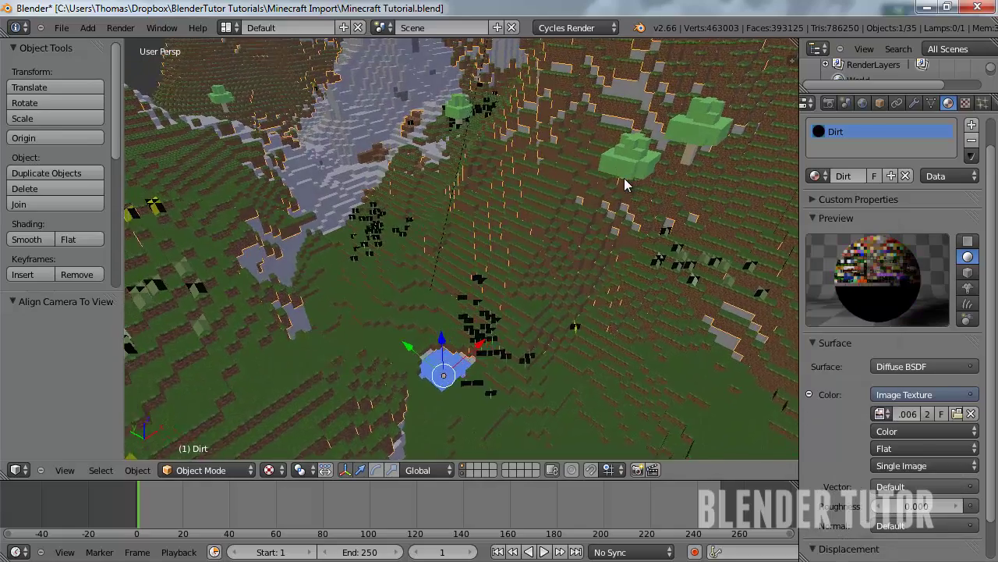
{"action": "scroll", "coordinate": [624, 185], "scroll_direction": "down", "scroll_amount": 3}
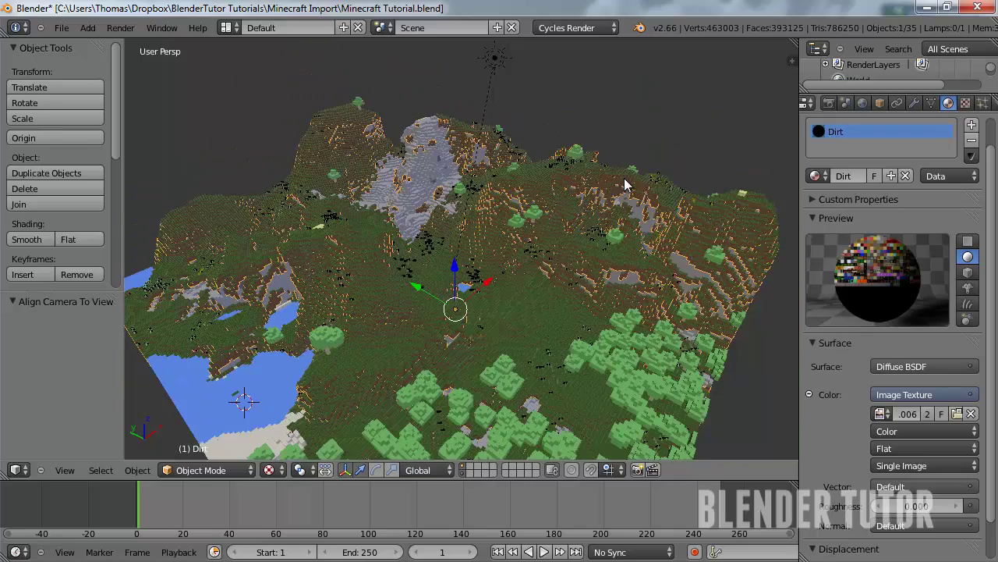
{"action": "scroll", "coordinate": [624, 185], "scroll_direction": "up", "scroll_amount": 10}
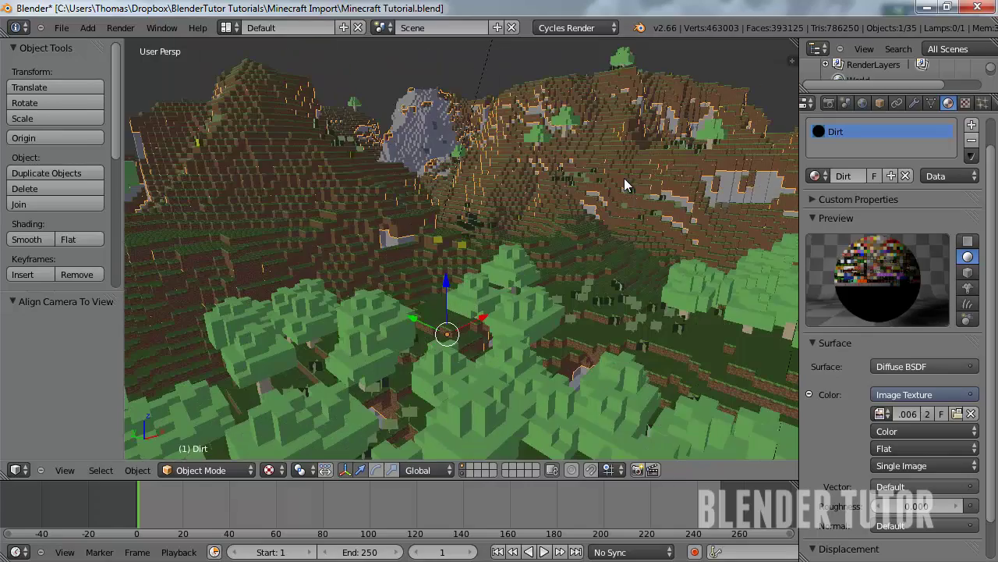
{"action": "right_click", "coordinate": [624, 185]}
{"action": "scroll", "coordinate": [624, 185], "scroll_direction": "up", "scroll_amount": 4}
{"action": "scroll", "coordinate": [624, 185], "scroll_direction": "down", "scroll_amount": 4}
{"action": "scroll", "coordinate": [624, 185], "scroll_direction": "up", "scroll_amount": 4}
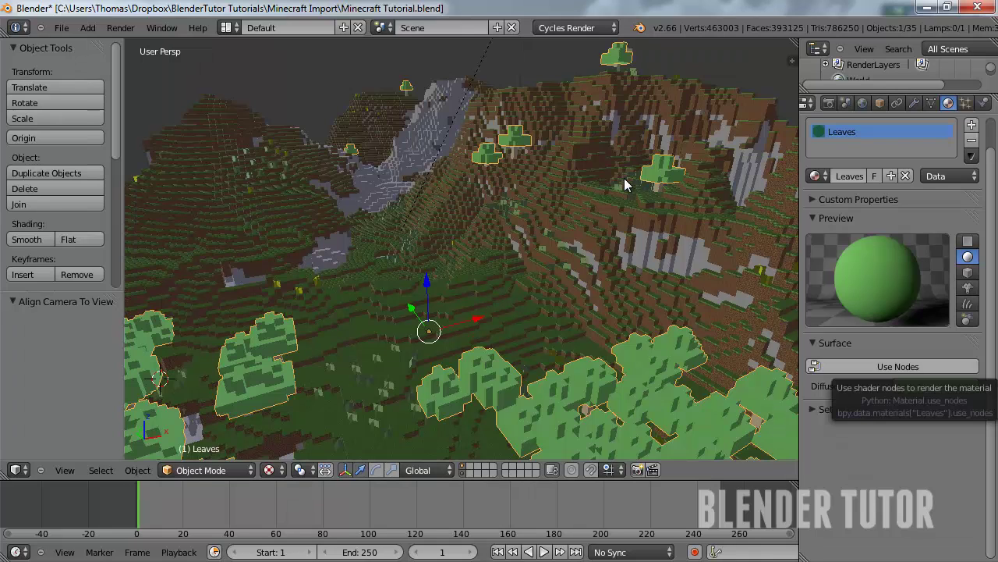
{"action": "left_click", "coordinate": [897, 366]}
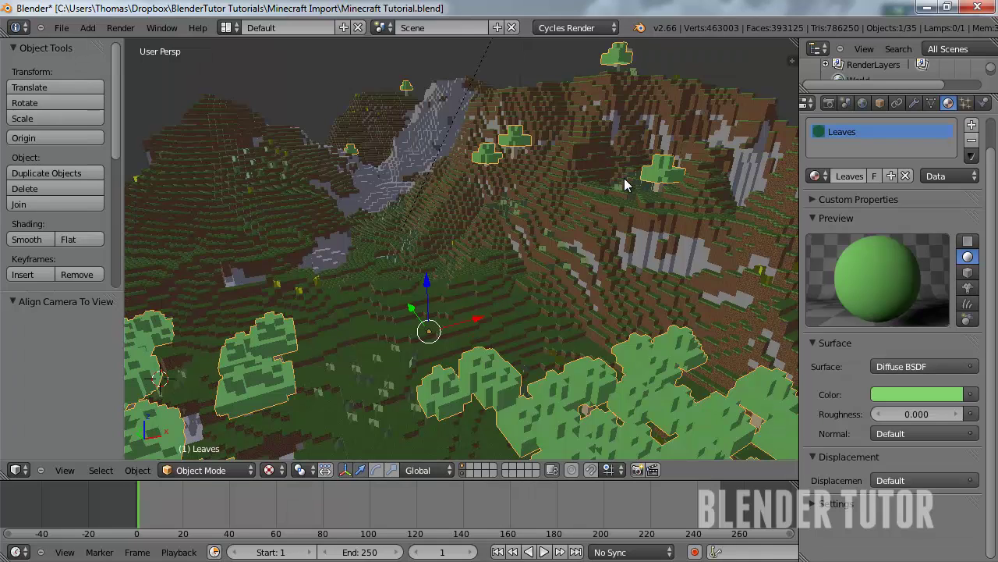
Split the 3D view into two stacked areas and make the upper one a Node Editor showing the Leaves material.
{"action": "left_click_drag", "start_coordinate": [794, 43], "coordinate": [789, 258]}
{"action": "left_click", "coordinate": [16, 249]}
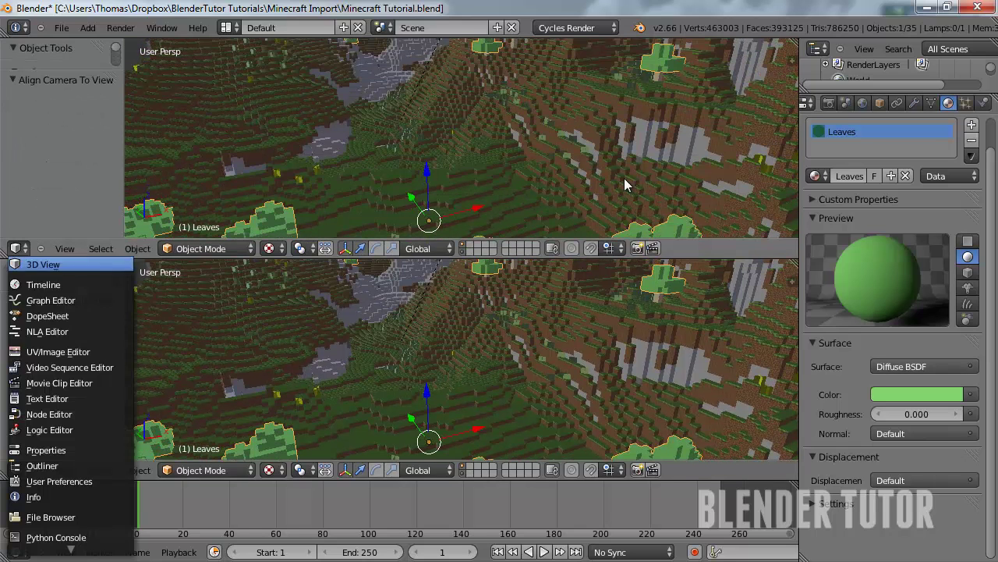
{"action": "left_click", "coordinate": [49, 414]}
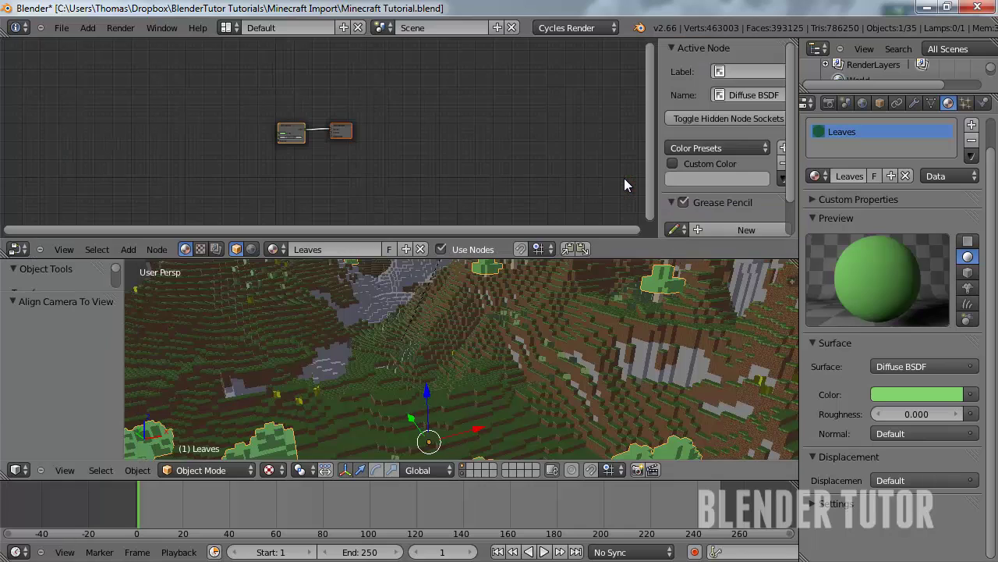
{"action": "scroll", "coordinate": [624, 178], "scroll_direction": "up", "scroll_amount": 3}
{"action": "middle_click_drag", "start_coordinate": [624, 178], "coordinate": [626, 178]}
Use an Image Texture with Tutorial_World-RGBA.png.002 for the Leaves color and check the leaves up close.
{"action": "left_click", "coordinate": [971, 395]}
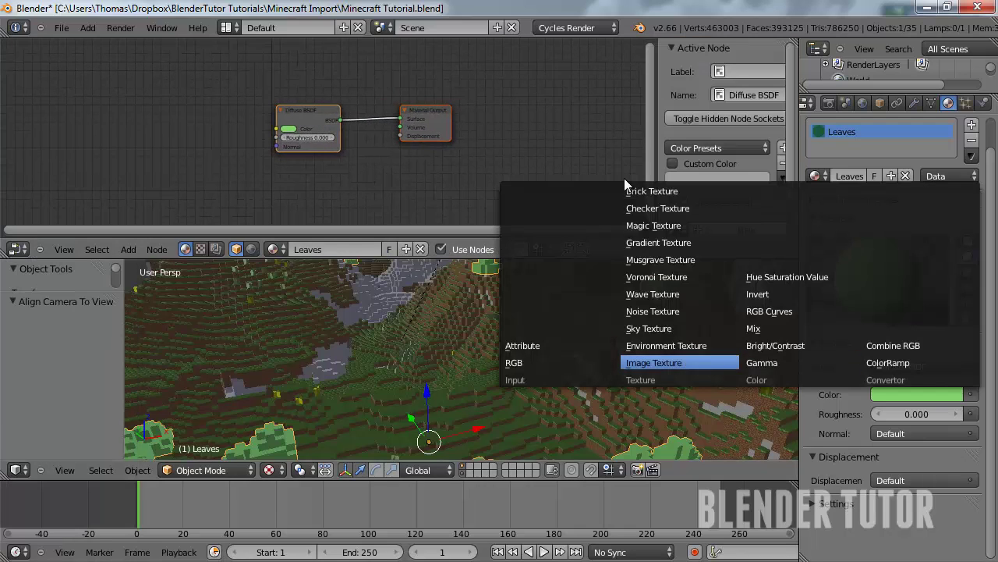
{"action": "left_click", "coordinate": [678, 363]}
{"action": "left_click", "coordinate": [881, 414]}
{"action": "scroll", "coordinate": [881, 415], "scroll_direction": "down", "scroll_amount": 12}
{"action": "scroll", "coordinate": [622, 177], "scroll_direction": "down", "scroll_amount": 20}
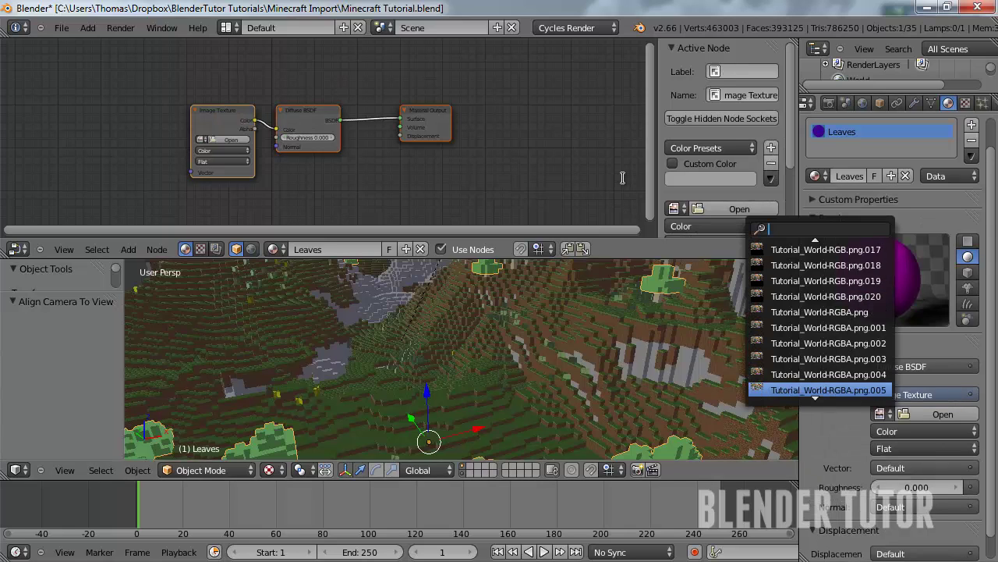
{"action": "left_click", "coordinate": [829, 328]}
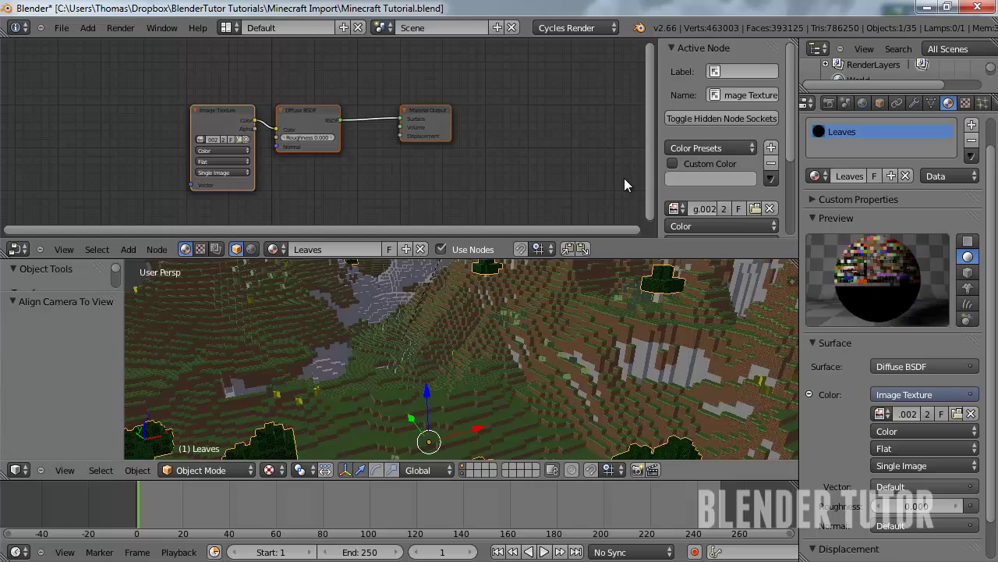
{"action": "middle_click_drag", "start_coordinate": [462, 343], "coordinate": [488, 366]}
{"action": "scroll", "coordinate": [462, 359], "scroll_direction": "up", "scroll_amount": 4}
{"action": "scroll", "coordinate": [462, 358], "scroll_direction": "up", "scroll_amount": 3}
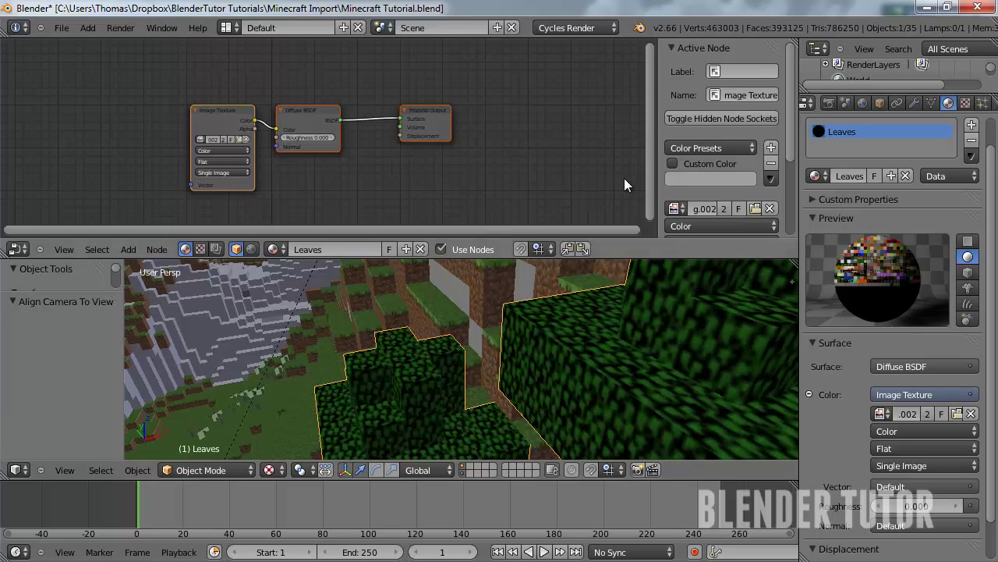
Move the Material Output node farther from the Diffuse BSDF and make the Node Editor area taller.
{"action": "scroll", "coordinate": [624, 184], "scroll_direction": "down", "scroll_amount": 3}
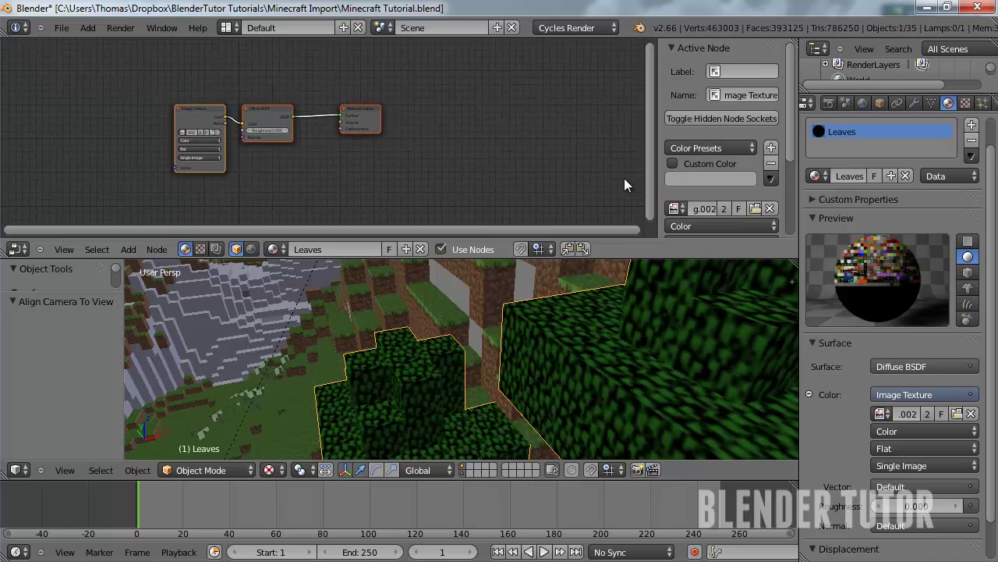
{"action": "left_click_drag", "start_coordinate": [360, 110], "coordinate": [462, 109]}
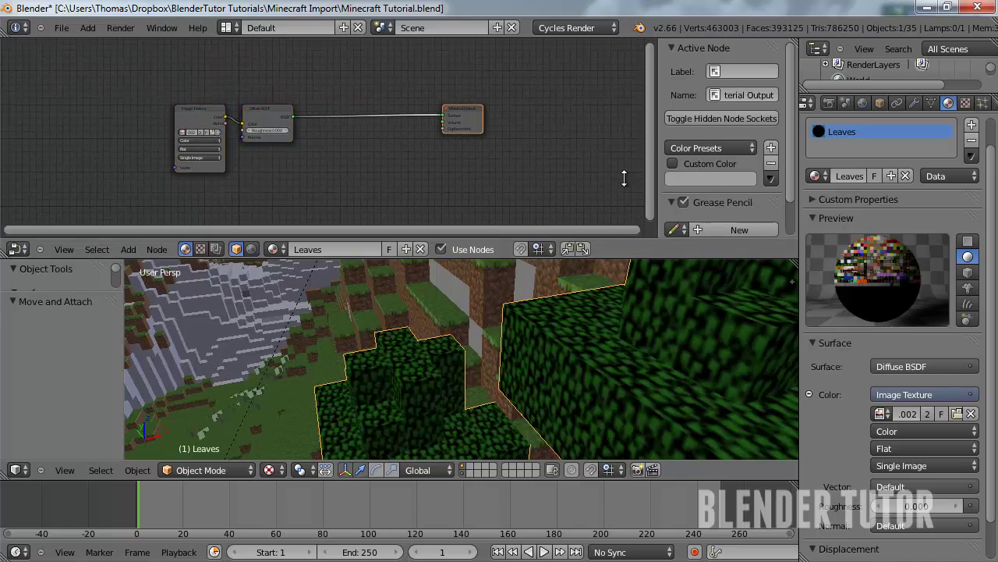
{"action": "left_click_drag", "start_coordinate": [433, 259], "coordinate": [434, 347]}
{"action": "scroll", "coordinate": [624, 185], "scroll_direction": "up", "scroll_amount": 4}
{"action": "middle_click_drag", "start_coordinate": [624, 185], "coordinate": [605, 186]}
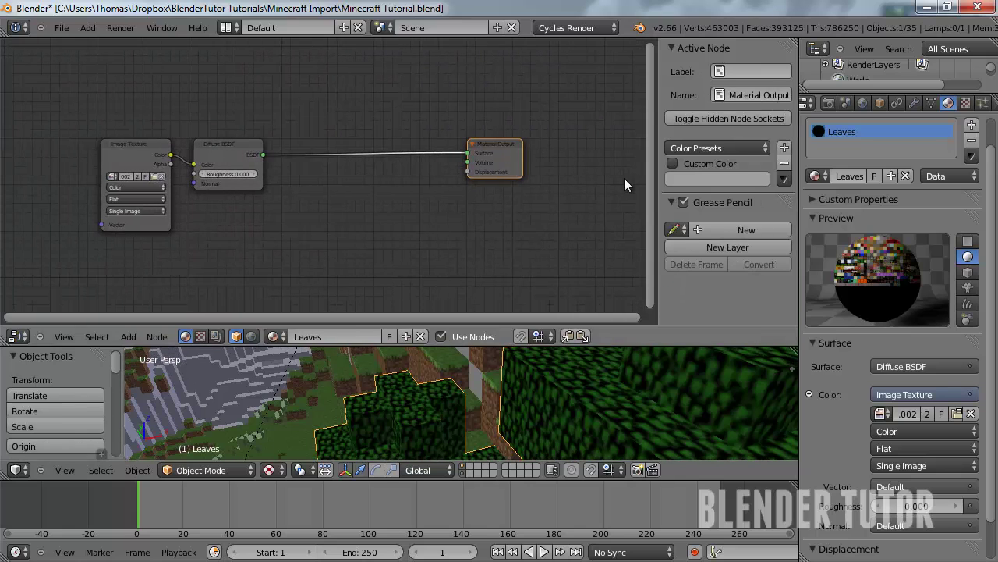
Add a Transparent BSDF node directly below the Diffuse BSDF node.
{"action": "key", "text": "shift+a"}
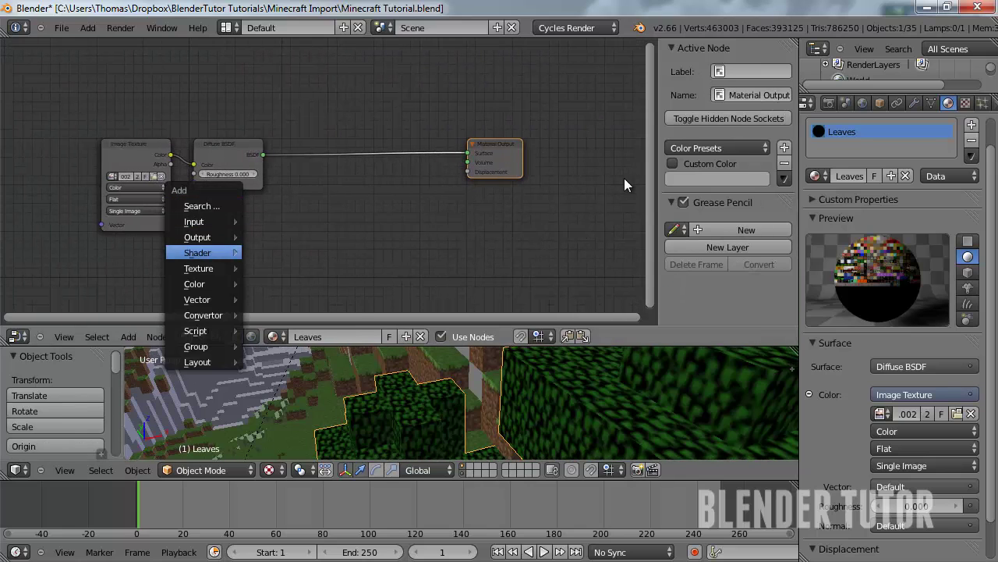
{"action": "mouse_move", "coordinate": [204, 253]}
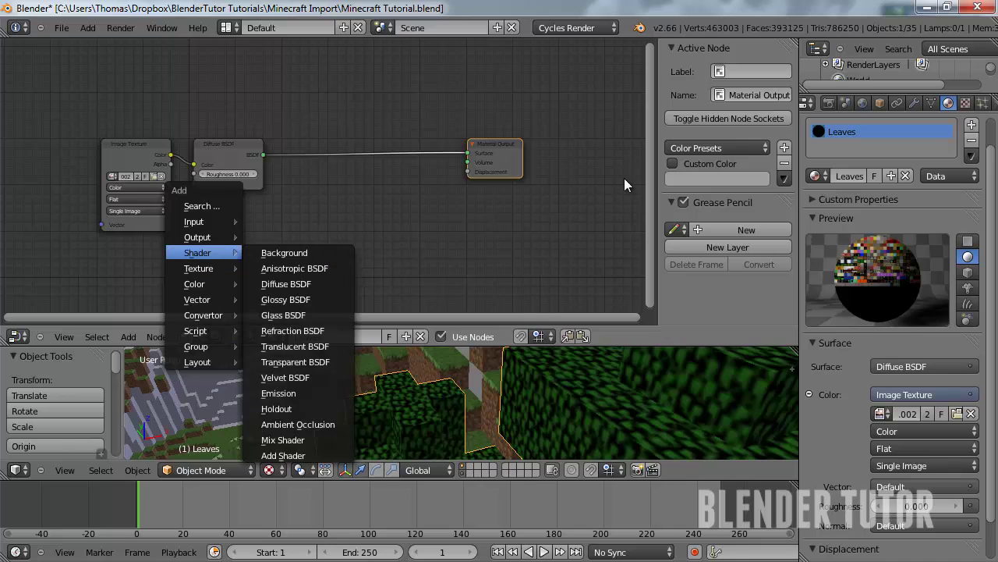
{"action": "left_click", "coordinate": [301, 362]}
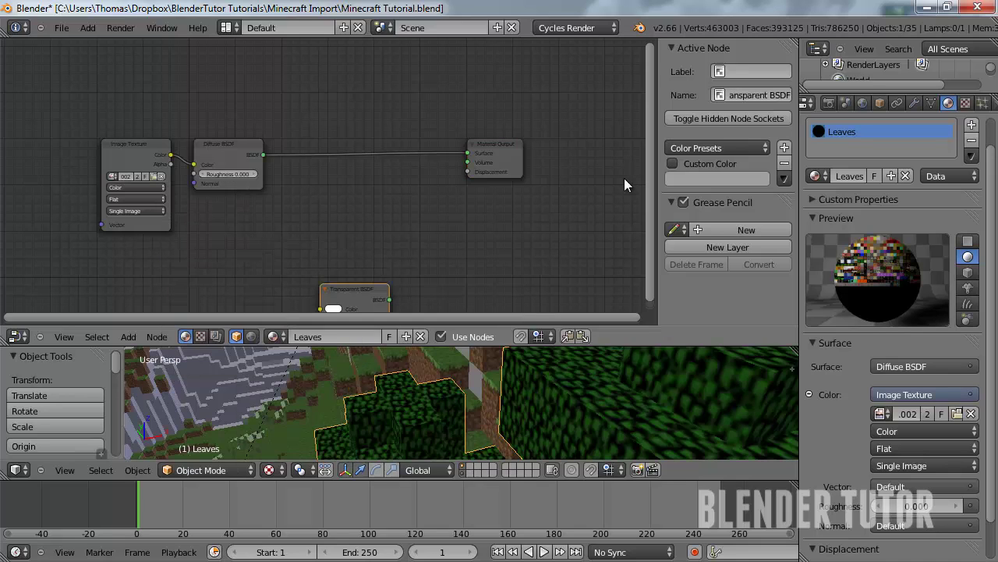
{"action": "left_click", "coordinate": [266, 212]}
Add a Mix Shader node and insert it on the link between the Diffuse BSDF and the Material Output.
{"action": "key", "text": "shift+a"}
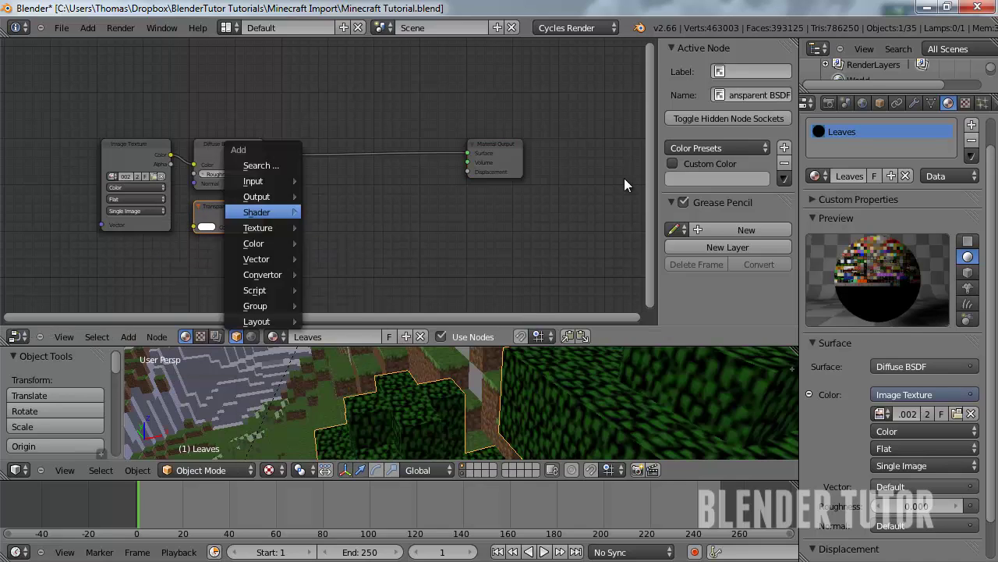
{"action": "mouse_move", "coordinate": [266, 212]}
{"action": "key", "text": "Down"}
{"action": "key", "text": "Down"}
{"action": "key", "text": "Down"}
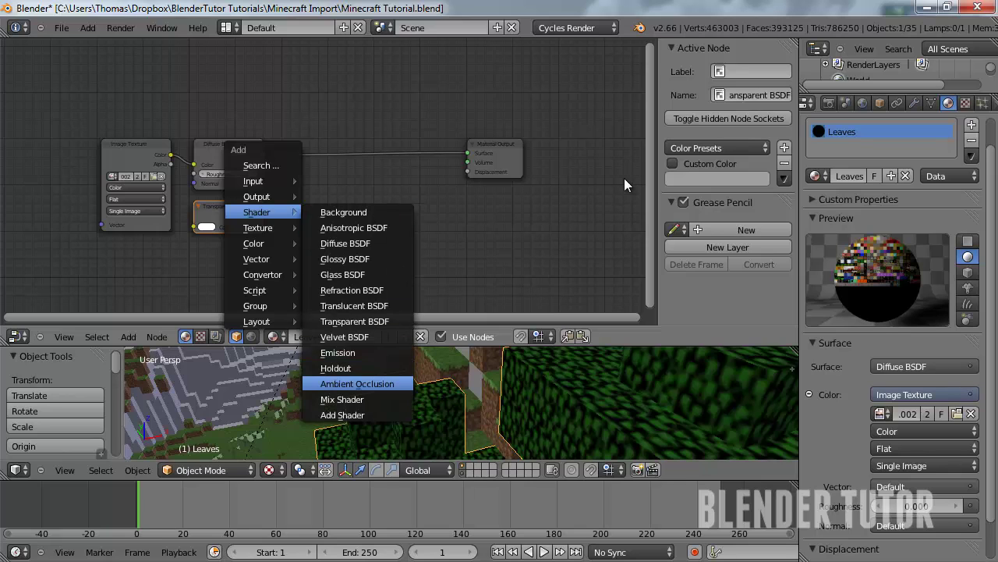
{"action": "key", "text": "Return"}
{"action": "scroll", "coordinate": [624, 185], "scroll_direction": "down", "scroll_amount": 1}
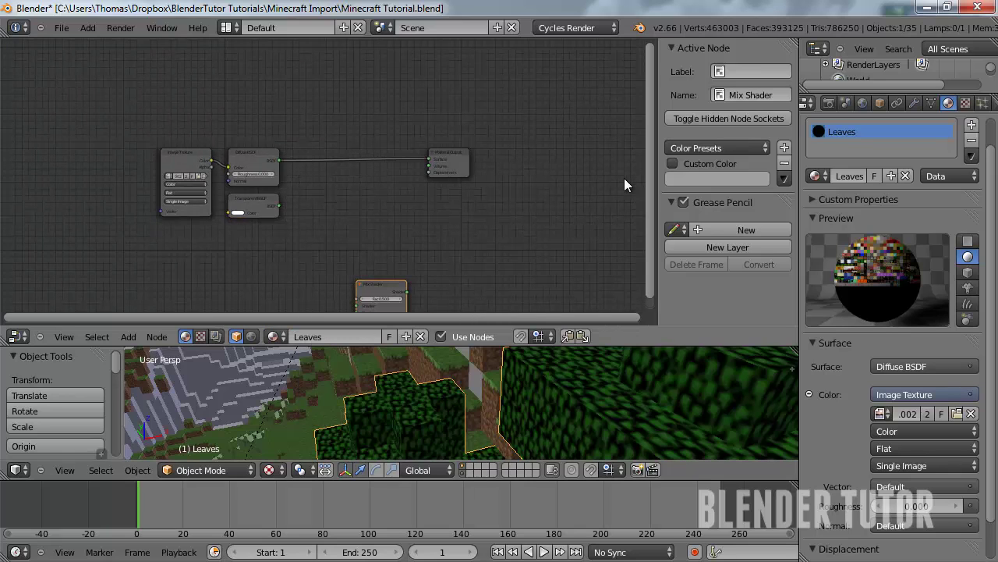
{"action": "key", "text": "g"}
{"action": "left_click", "coordinate": [624, 184]}
{"action": "scroll", "coordinate": [624, 185], "scroll_direction": "up", "scroll_amount": 6}
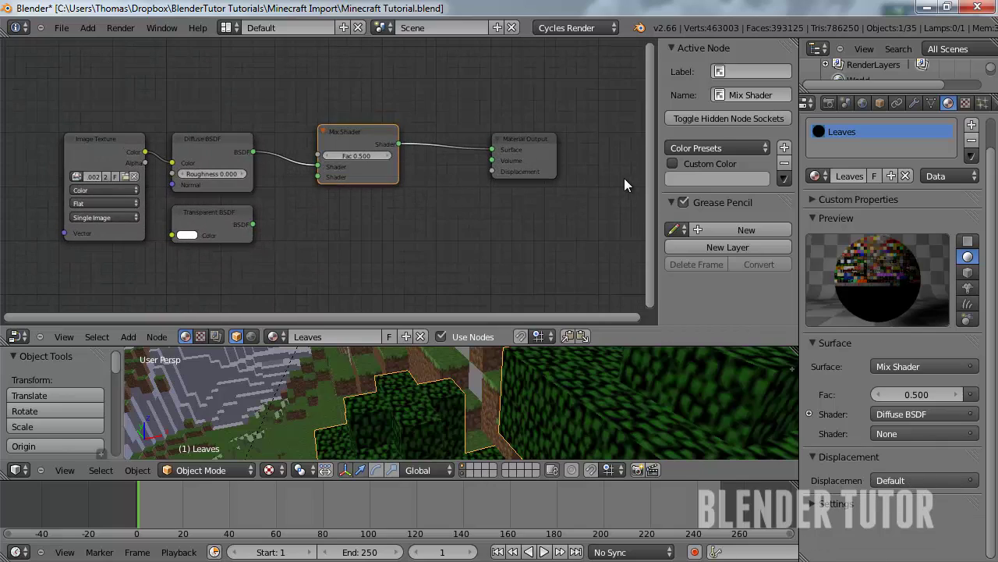
Connect the Transparent BSDF to the Mix Shader's first shader input and the Diffuse BSDF to its second.
{"action": "key", "text": "g"}
{"action": "left_click", "coordinate": [369, 174]}
{"action": "mouse_move", "coordinate": [330, 185]}
{"action": "left_mouse_down"}
{"action": "mouse_move", "coordinate": [261, 154]}
{"action": "mouse_move", "coordinate": [290, 187]}
{"action": "mouse_move", "coordinate": [239, 155]}
{"action": "left_mouse_up"}
{"action": "left_click_drag", "start_coordinate": [292, 182], "coordinate": [331, 195]}
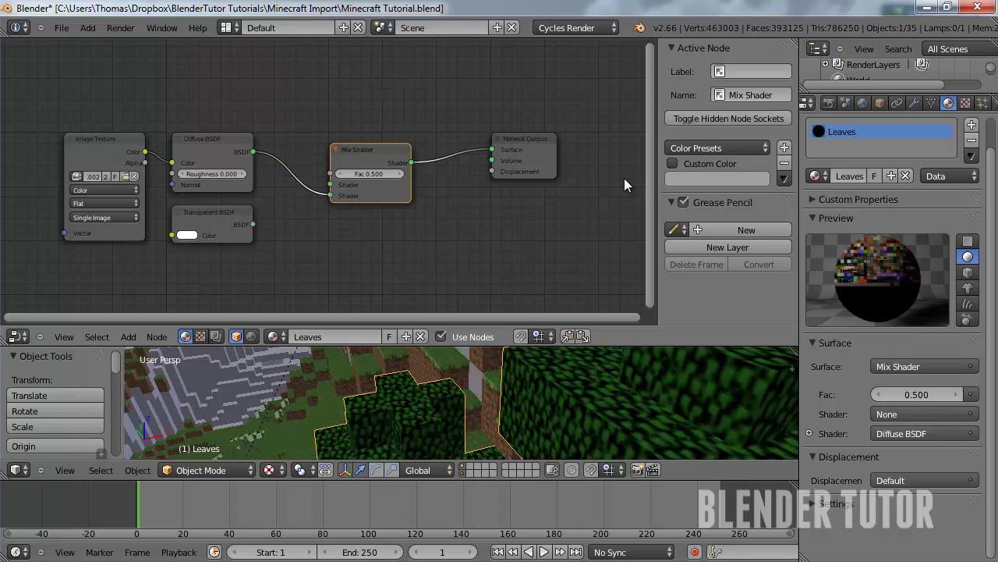
{"action": "left_click_drag", "start_coordinate": [253, 224], "coordinate": [331, 185]}
Duplicate the Leaves Image Texture node and place the copy above the Diffuse BSDF node.
{"action": "key", "text": "Home"}
{"action": "left_click_drag", "start_coordinate": [162, 213], "coordinate": [163, 215]}
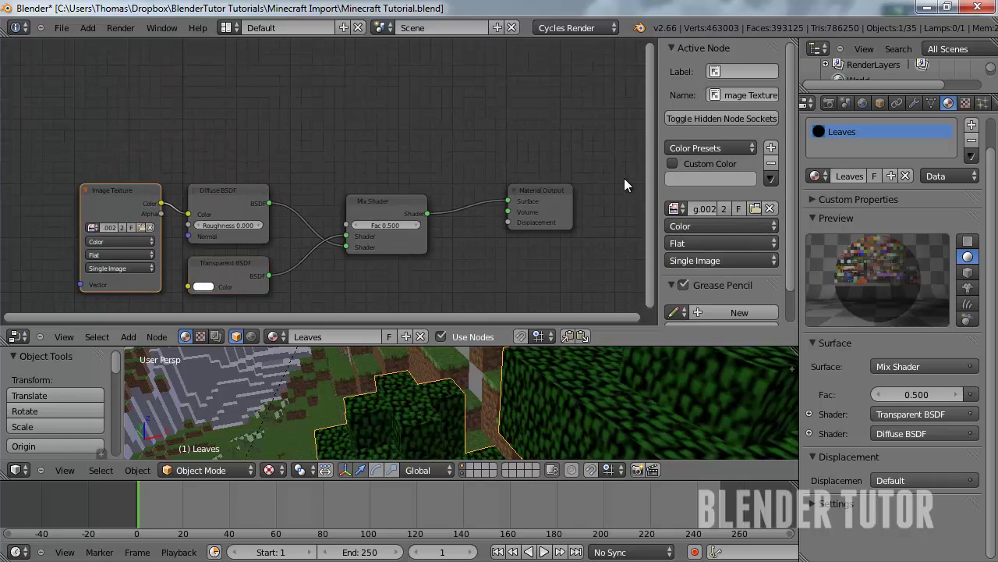
{"action": "key", "text": "shift+d"}
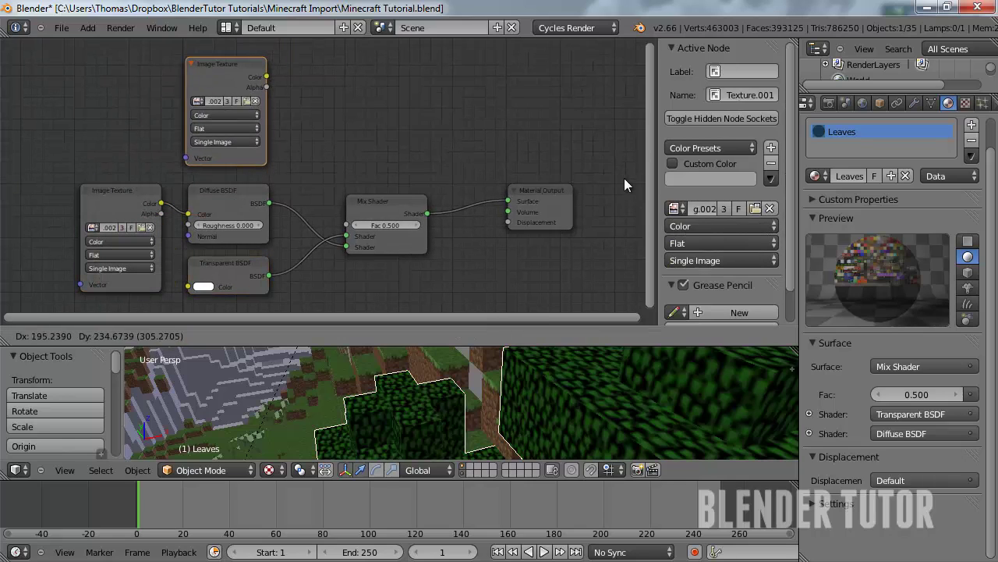
{"action": "left_click", "coordinate": [624, 185]}
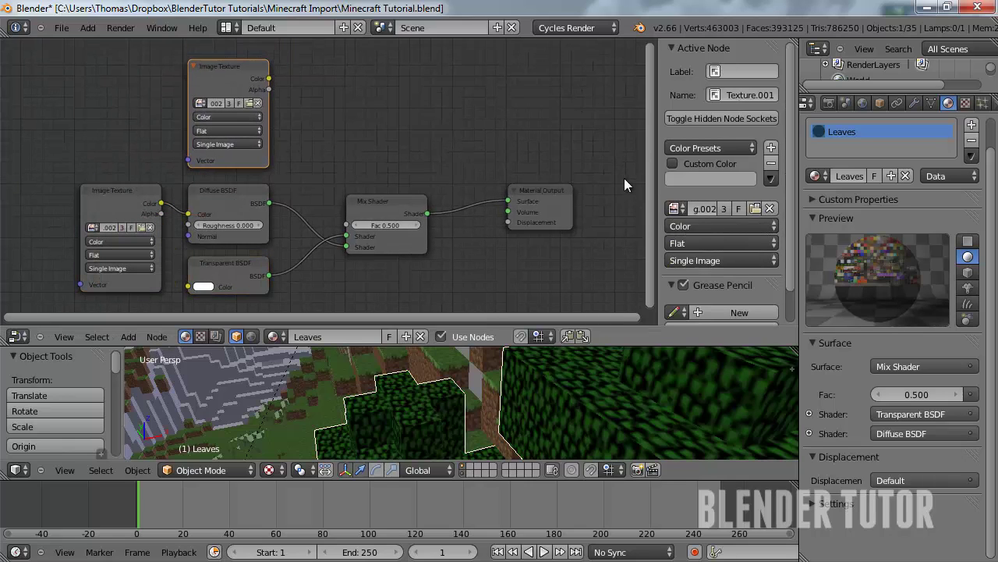
Set the duplicated Image Texture node's image to Tutorial_World-Alpha.png.009.
{"action": "left_click", "coordinate": [200, 103]}
{"action": "scroll", "coordinate": [244, 134], "scroll_direction": "up", "scroll_amount": 20}
{"action": "key", "text": "Up"}
{"action": "key", "text": "Up"}
{"action": "key", "text": "Down"}
{"action": "key", "text": "Up"}
{"action": "key", "text": "Down"}
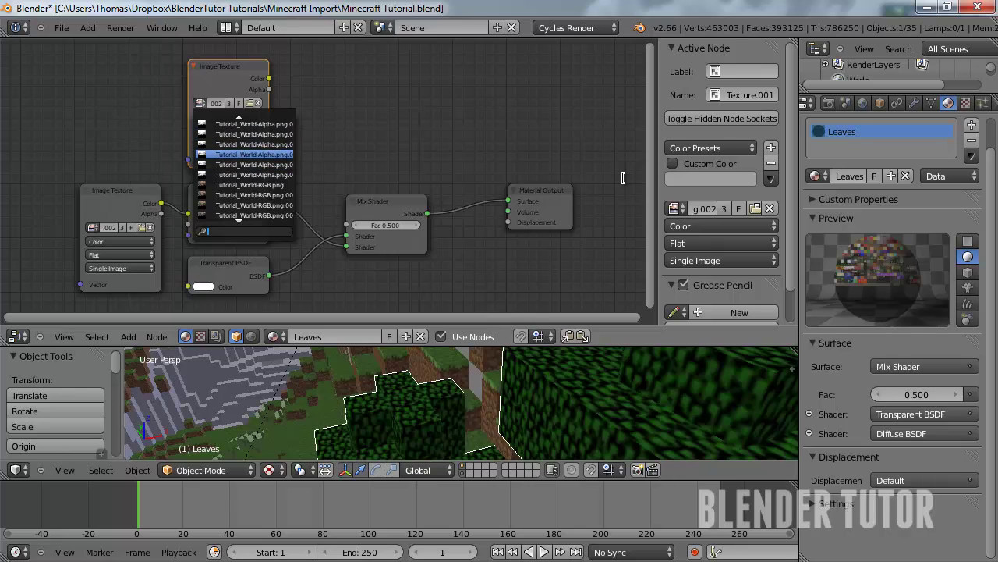
{"action": "key", "text": "Return"}
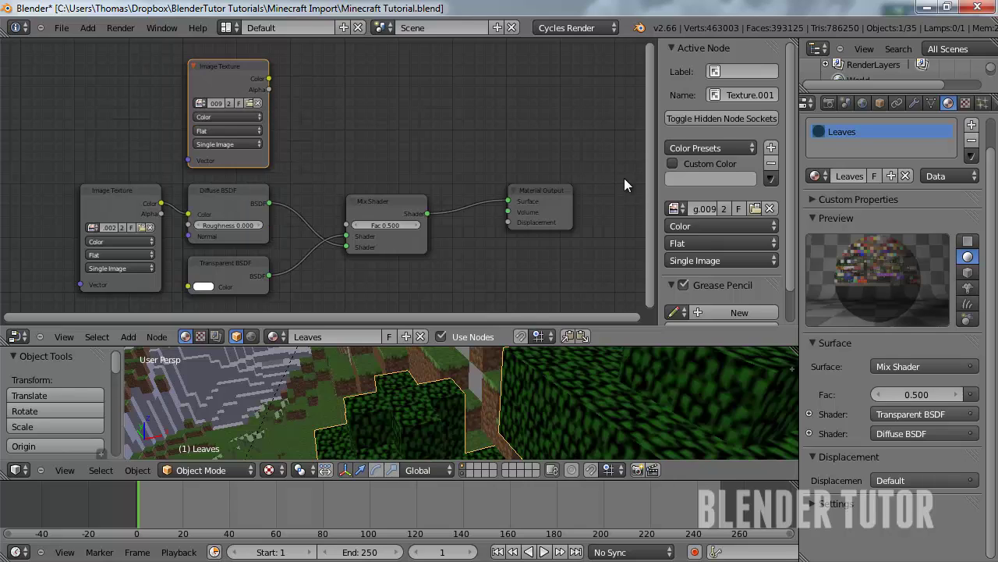
Connect the color output of the upper Image Texture node to the Mix Shader's Fac input.
{"action": "left_click_drag", "start_coordinate": [307, 113], "coordinate": [346, 225]}
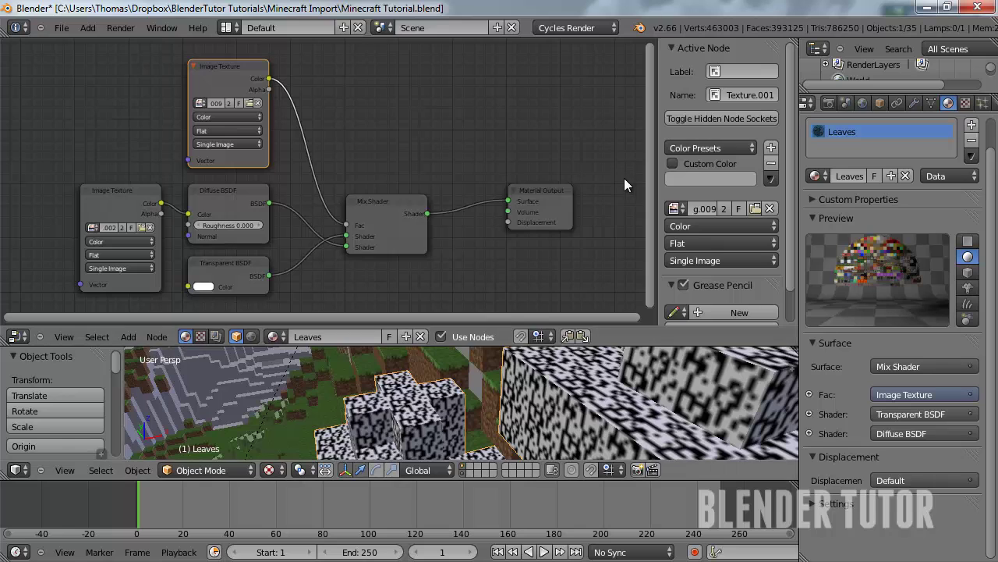
{"action": "scroll", "coordinate": [461, 404], "scroll_direction": "up", "scroll_amount": 3}
{"action": "middle_click_drag", "start_coordinate": [500, 375], "coordinate": [441, 444], "text": "shift"}
{"action": "left_click", "coordinate": [117, 201]}
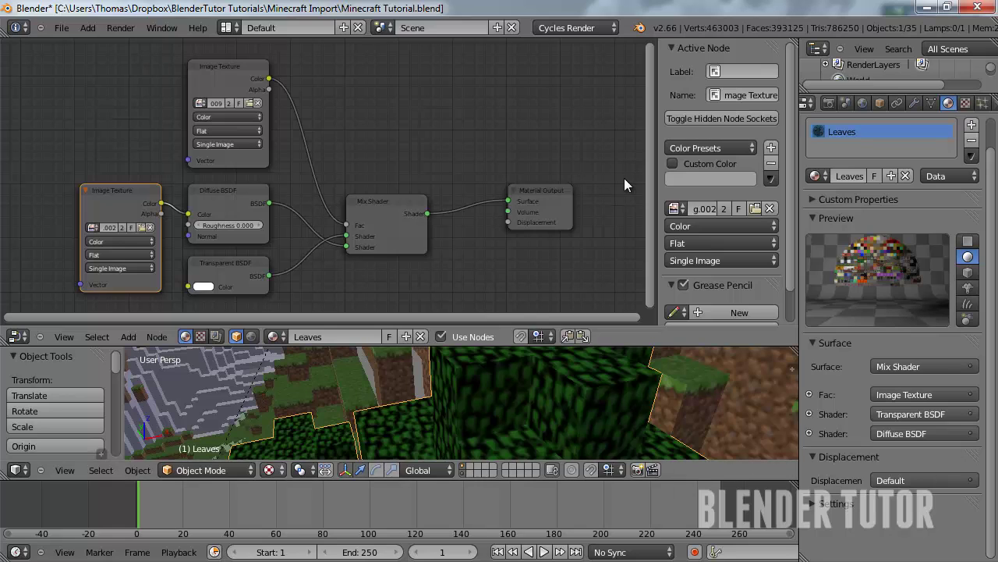
Preview the leaves in Rendered viewport shading, and return to Solid shading.
{"action": "left_click", "coordinate": [268, 470]}
{"action": "left_click", "coordinate": [296, 369]}
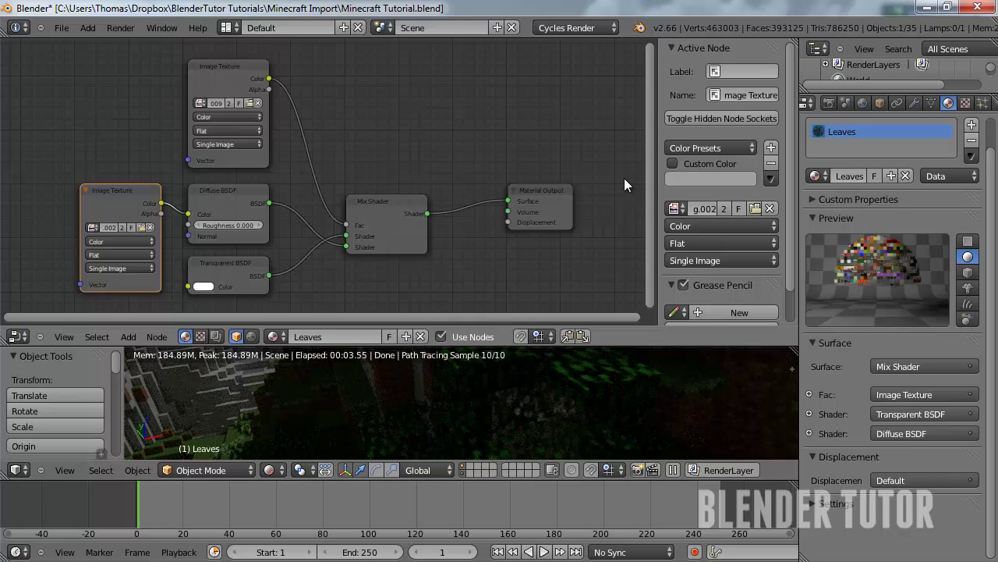
{"action": "left_click", "coordinate": [269, 469]}
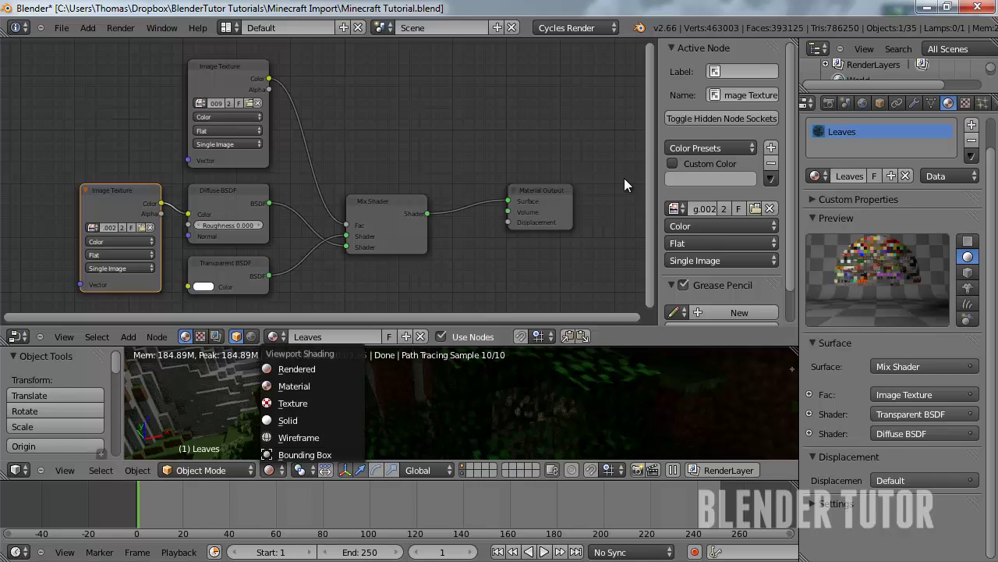
{"action": "left_click", "coordinate": [288, 421]}
{"action": "scroll", "coordinate": [288, 420], "scroll_direction": "down", "scroll_amount": 8}
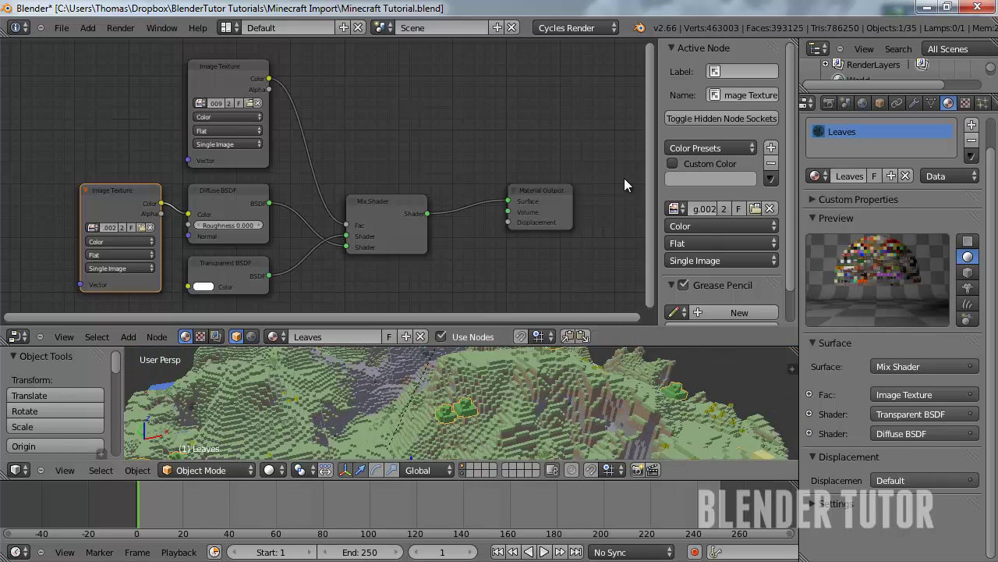
Select the dandelions in the world and enable nodes for their material.
{"action": "left_click_drag", "start_coordinate": [624, 327], "coordinate": [624, 175]}
{"action": "scroll", "coordinate": [624, 184], "scroll_direction": "up", "scroll_amount": 8}
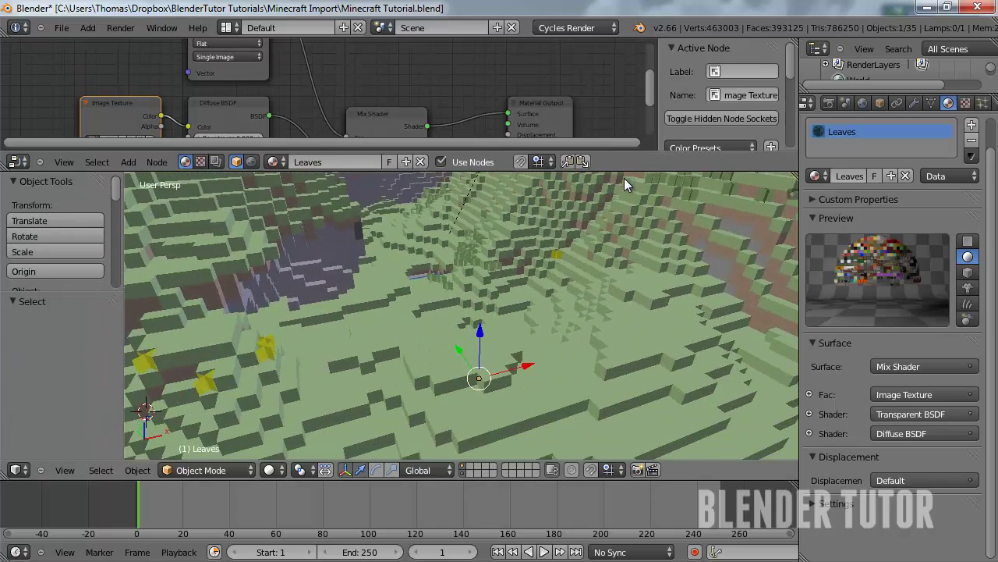
{"action": "scroll", "coordinate": [624, 184], "scroll_direction": "up", "scroll_amount": 3}
{"action": "right_click", "coordinate": [624, 184]}
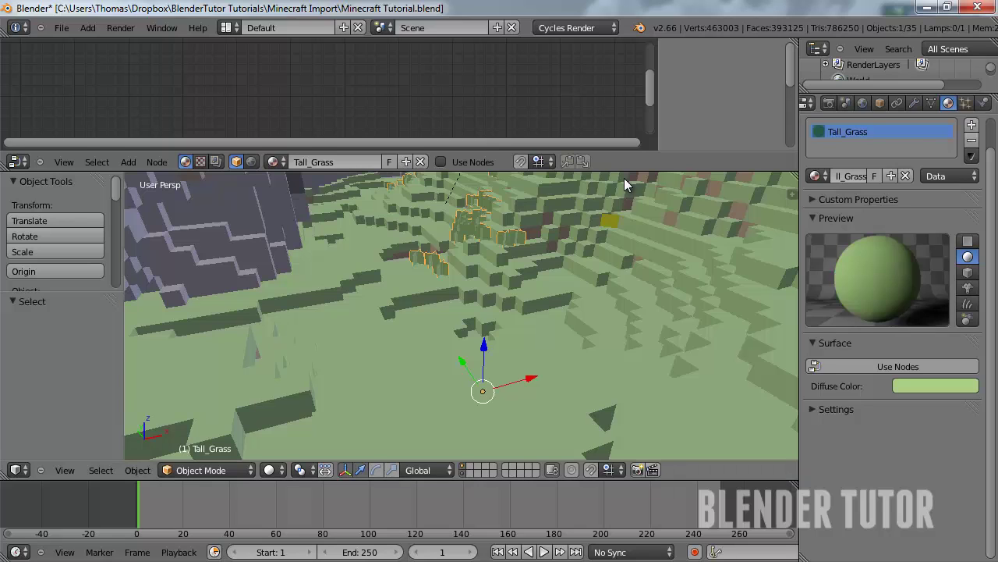
{"action": "scroll", "coordinate": [624, 184], "scroll_direction": "down", "scroll_amount": 3}
{"action": "right_click", "coordinate": [624, 184]}
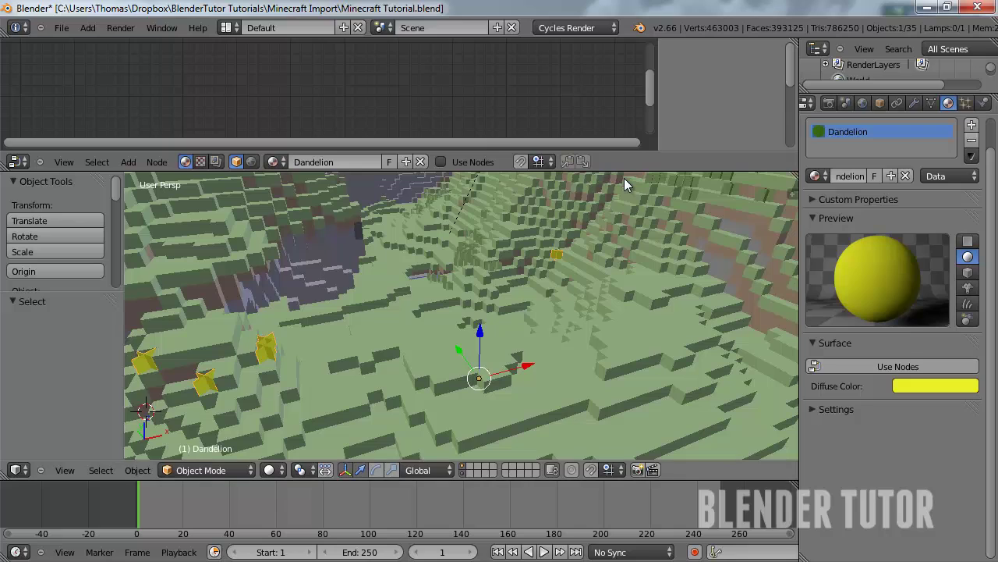
{"action": "left_click", "coordinate": [897, 367]}
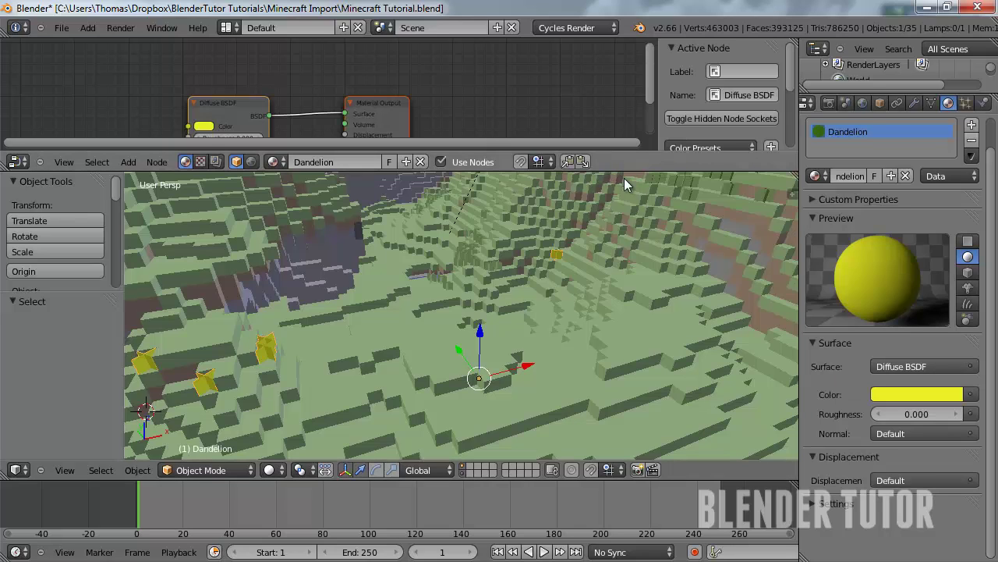
{"action": "left_click_drag", "start_coordinate": [624, 178], "coordinate": [624, 388]}
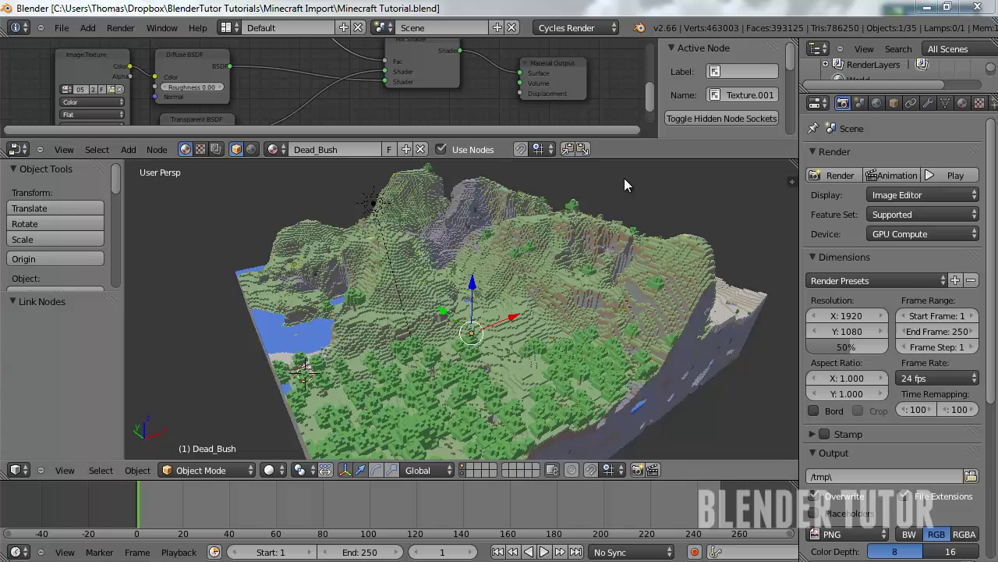
Preview the whole textured world from different angles in Rendered viewport shading, and return to Solid shading.
{"action": "middle_click_drag", "start_coordinate": [625, 185], "coordinate": [624, 178]}
{"action": "scroll", "coordinate": [625, 185], "scroll_direction": "up", "scroll_amount": 4}
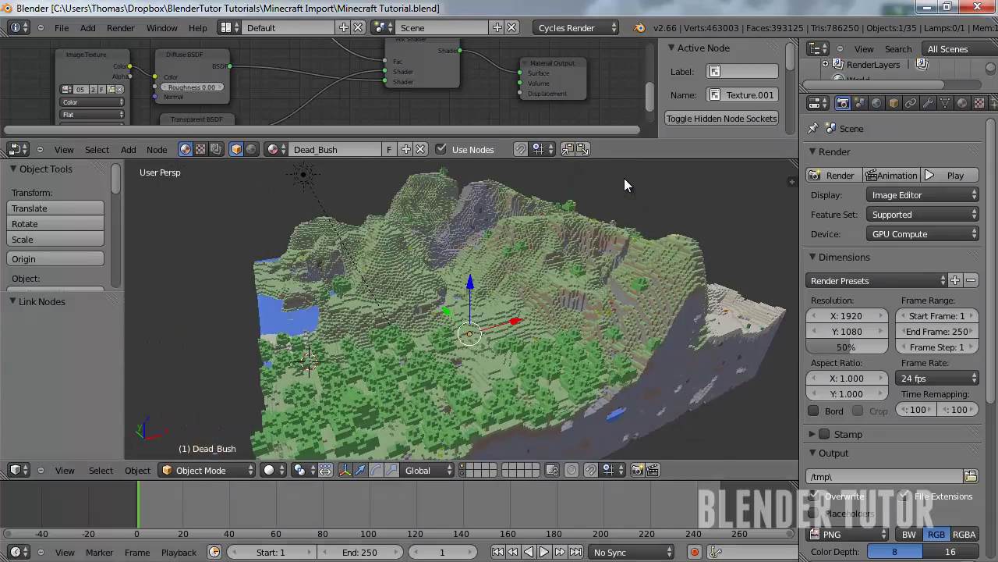
{"action": "left_click", "coordinate": [269, 470]}
{"action": "left_click", "coordinate": [288, 368]}
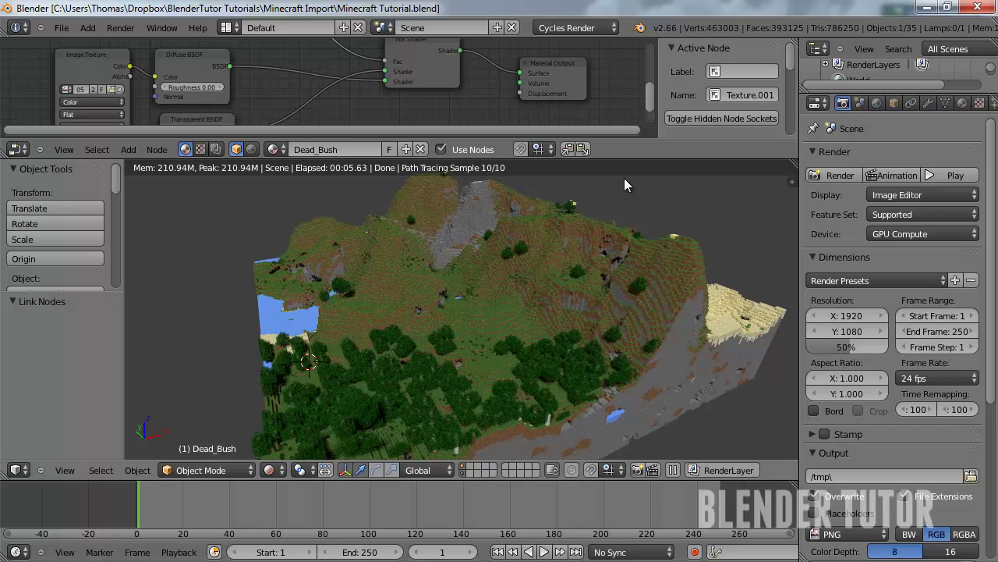
{"action": "middle_click_drag", "start_coordinate": [624, 185], "coordinate": [624, 185]}
{"action": "key", "text": "KP_8"}
{"action": "key", "text": "KP_8"}
{"action": "left_click", "coordinate": [269, 470]}
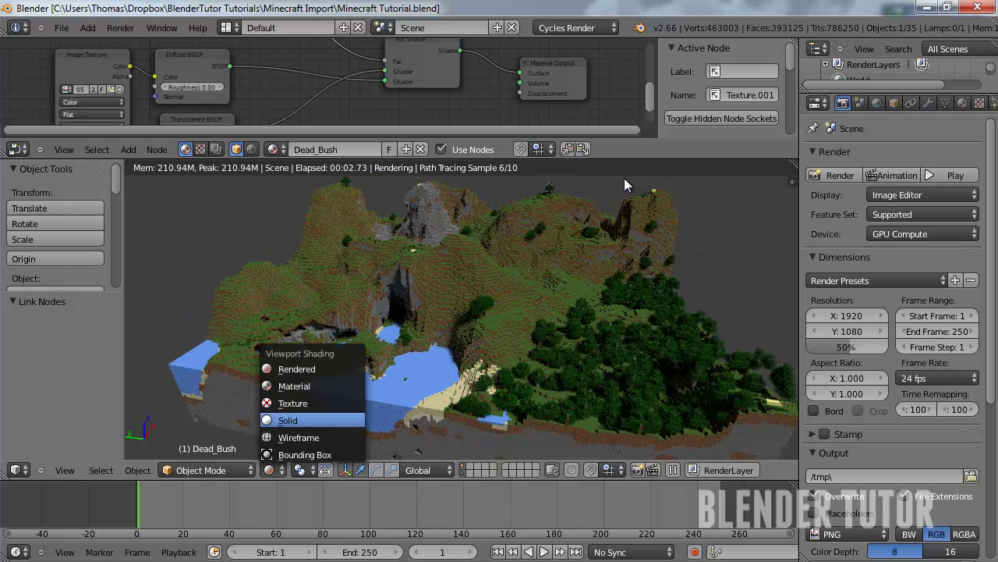
{"action": "left_click", "coordinate": [287, 421]}
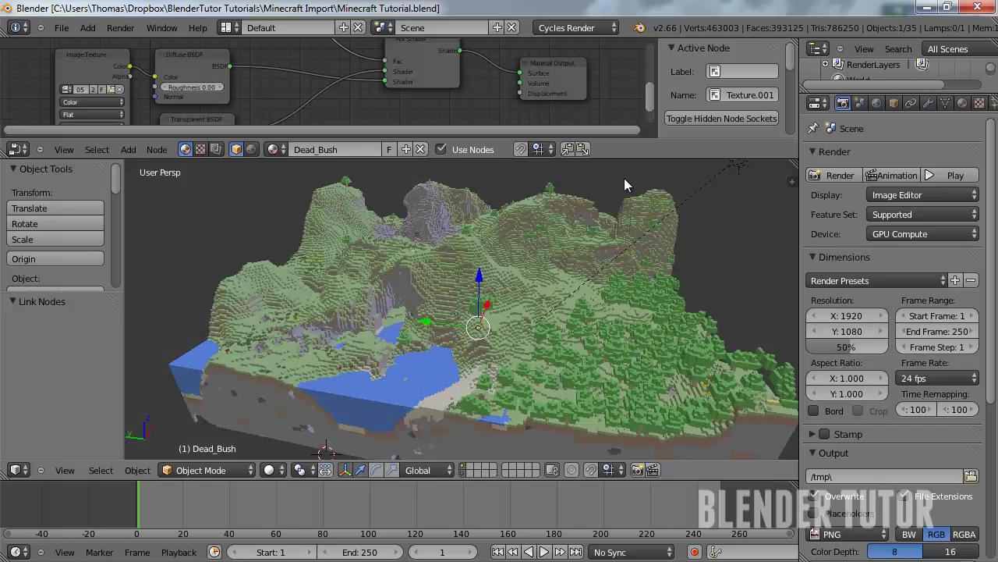
Select the Stationary_Water object, enable nodes for its material and use an Image Texture as the diffuse color.
{"action": "right_click", "coordinate": [624, 185]}
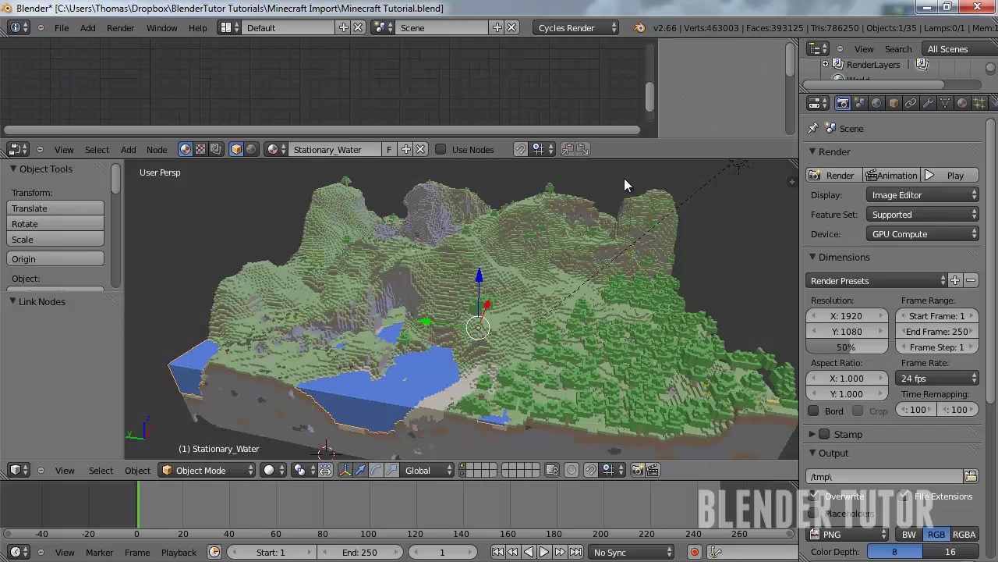
{"action": "left_click", "coordinate": [963, 103]}
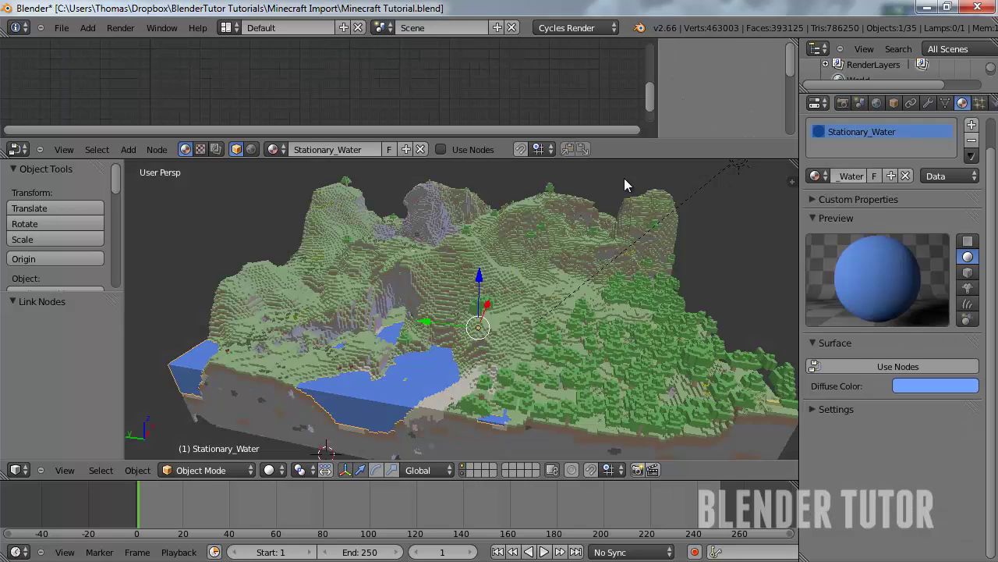
{"action": "left_click", "coordinate": [898, 366]}
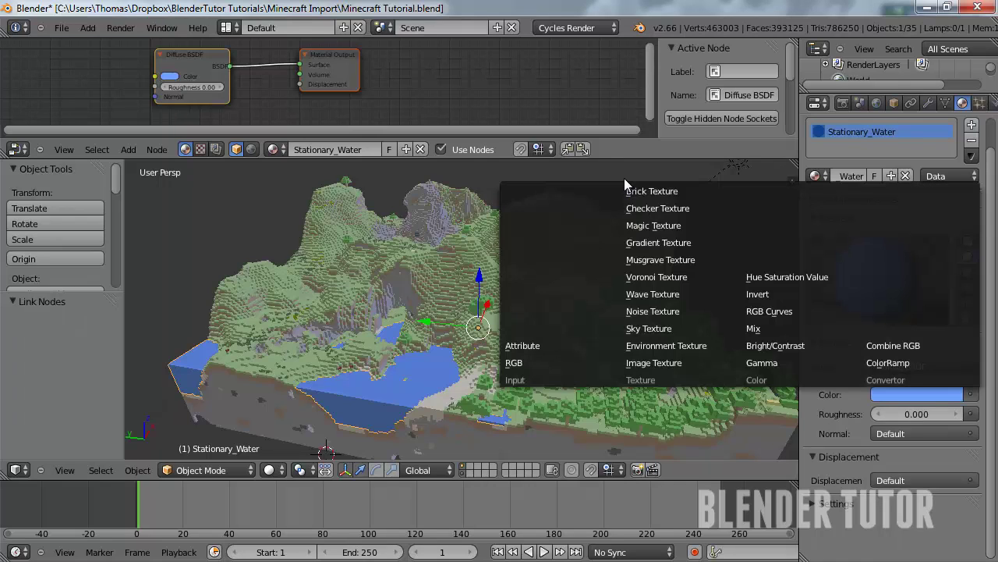
{"action": "left_click", "coordinate": [971, 394]}
{"action": "left_click", "coordinate": [654, 363]}
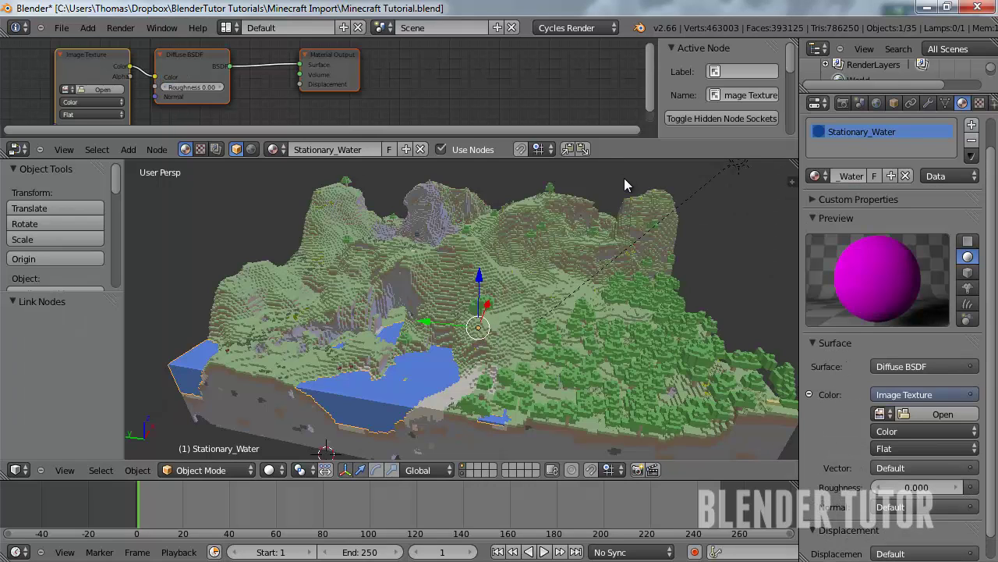
Set the water's Image Texture to Tutorial_World-RGB.png.008.
{"action": "left_click", "coordinate": [881, 413]}
{"action": "scroll", "coordinate": [622, 178], "scroll_direction": "down", "scroll_amount": 20}
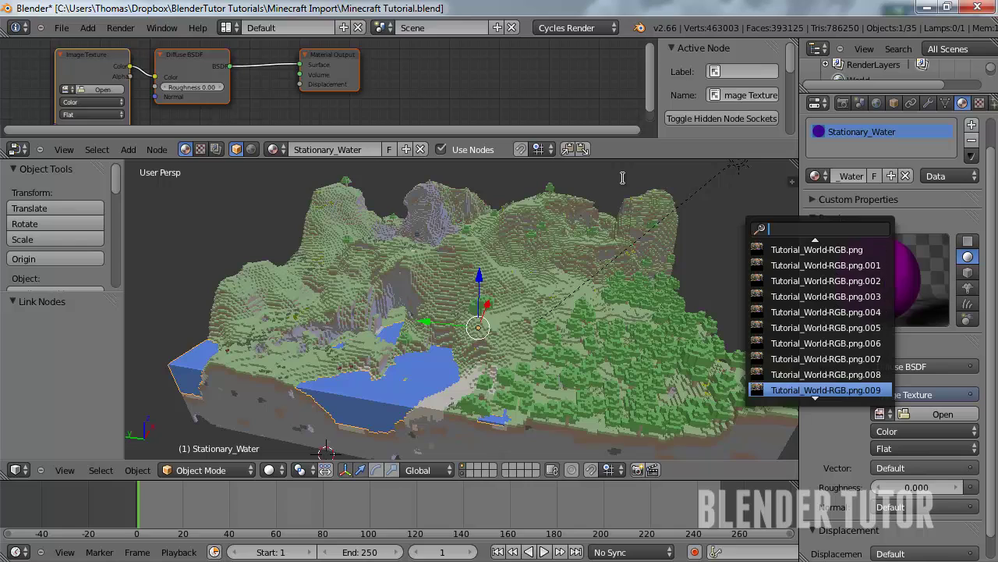
{"action": "key", "text": "Down"}
{"action": "key", "text": "Down"}
{"action": "key", "text": "Up"}
{"action": "key", "text": "Up"}
{"action": "key", "text": "Up"}
{"action": "key", "text": "Return"}
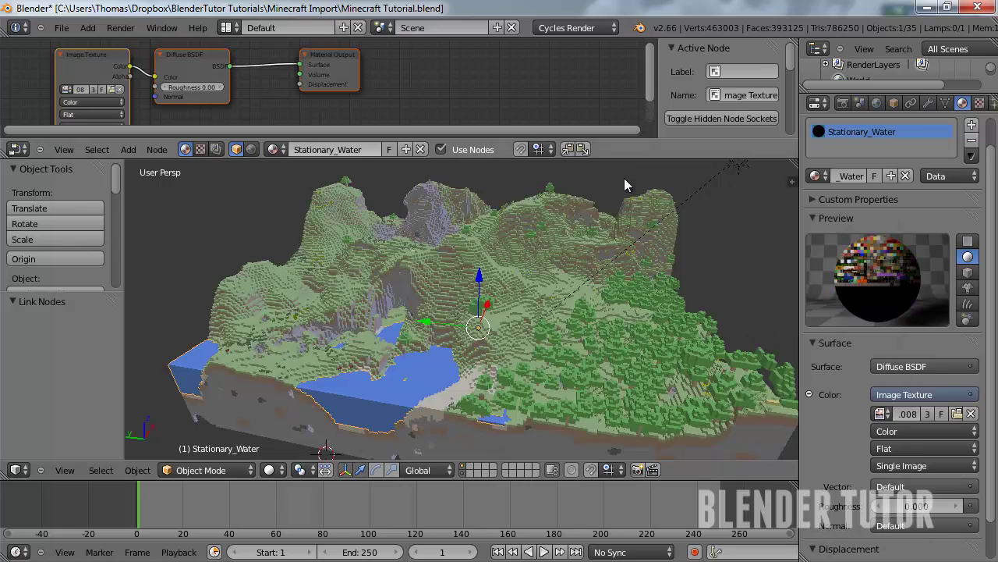
Enlarge the node editor and spread the Diffuse BSDF and Material Output nodes apart to make room.
{"action": "left_click_drag", "start_coordinate": [624, 159], "coordinate": [624, 427]}
{"action": "middle_click_drag", "start_coordinate": [624, 178], "coordinate": [691, 156]}
{"action": "left_click", "coordinate": [397, 179]}
{"action": "left_click_drag", "start_coordinate": [397, 166], "coordinate": [555, 154]}
{"action": "left_click_drag", "start_coordinate": [259, 166], "coordinate": [293, 157]}
Add a Glossy BSDF node and place it below the Diffuse BSDF node.
{"action": "key", "text": "shift+a"}
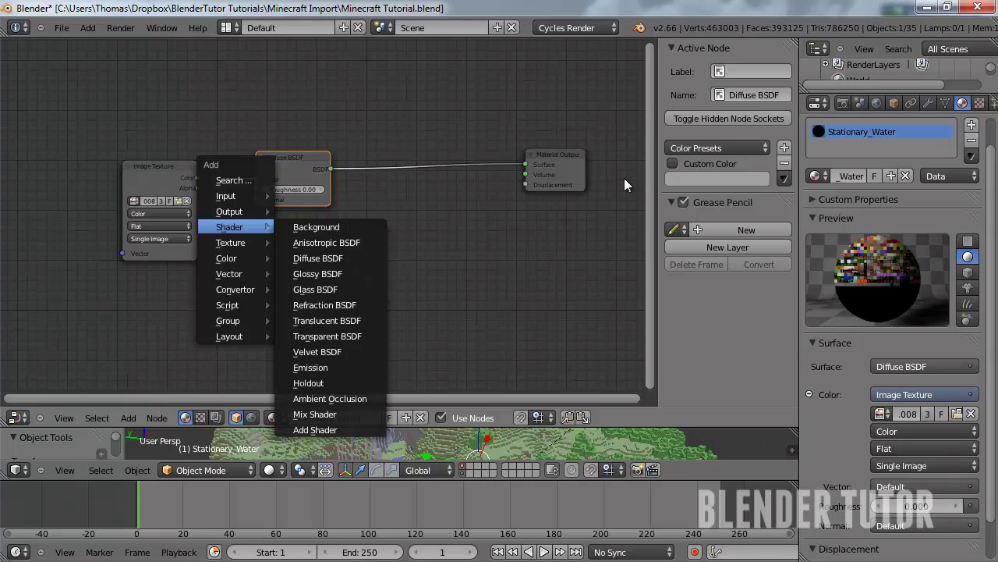
{"action": "left_click", "coordinate": [317, 274]}
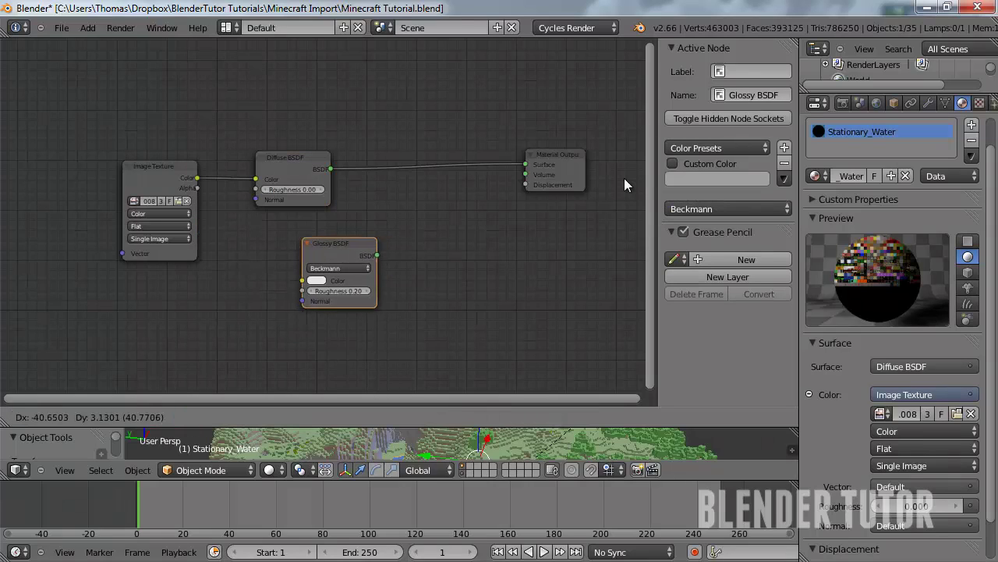
{"action": "left_click", "coordinate": [624, 184]}
Insert a Mix Shader between the Diffuse BSDF and Material Output, and connect the Glossy BSDF to its second shader input.
{"action": "key", "text": "shift+a"}
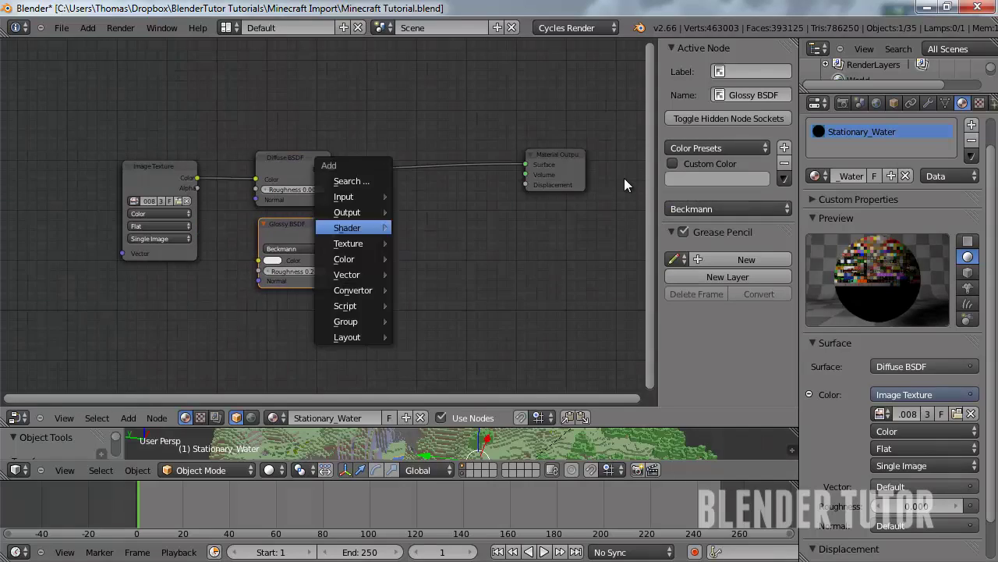
{"action": "key", "text": "Down"}
{"action": "key", "text": "Down"}
{"action": "key", "text": "Down"}
{"action": "key", "text": "Down"}
{"action": "key", "text": "Down"}
{"action": "key", "text": "Down"}
{"action": "key", "text": "Down"}
{"action": "key", "text": "Down"}
{"action": "key", "text": "Down"}
{"action": "key", "text": "Down"}
{"action": "key", "text": "Down"}
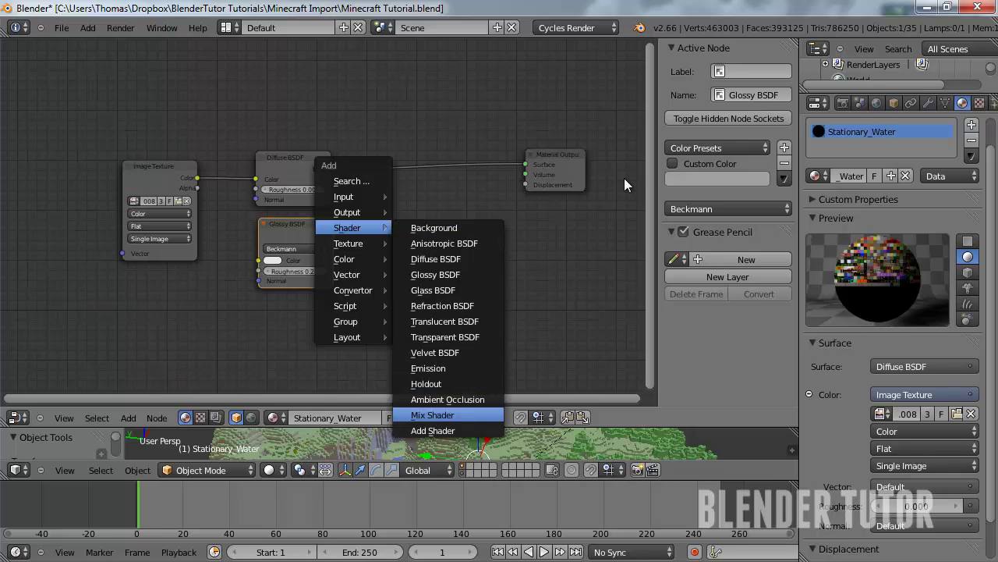
{"action": "key", "text": "Return"}
{"action": "left_click", "coordinate": [405, 154]}
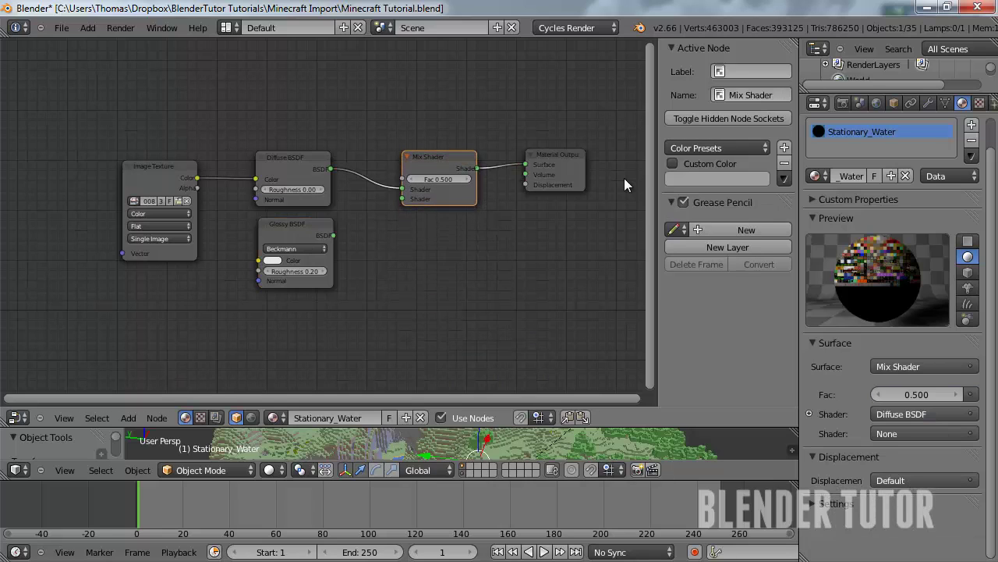
{"action": "left_click_drag", "start_coordinate": [333, 236], "coordinate": [402, 199]}
Move the Image Texture node away from the shaders and add a Bump node in the gap.
{"action": "left_click_drag", "start_coordinate": [156, 166], "coordinate": [60, 157]}
{"action": "key", "text": "shift+a"}
{"action": "mouse_move", "coordinate": [136, 240]}
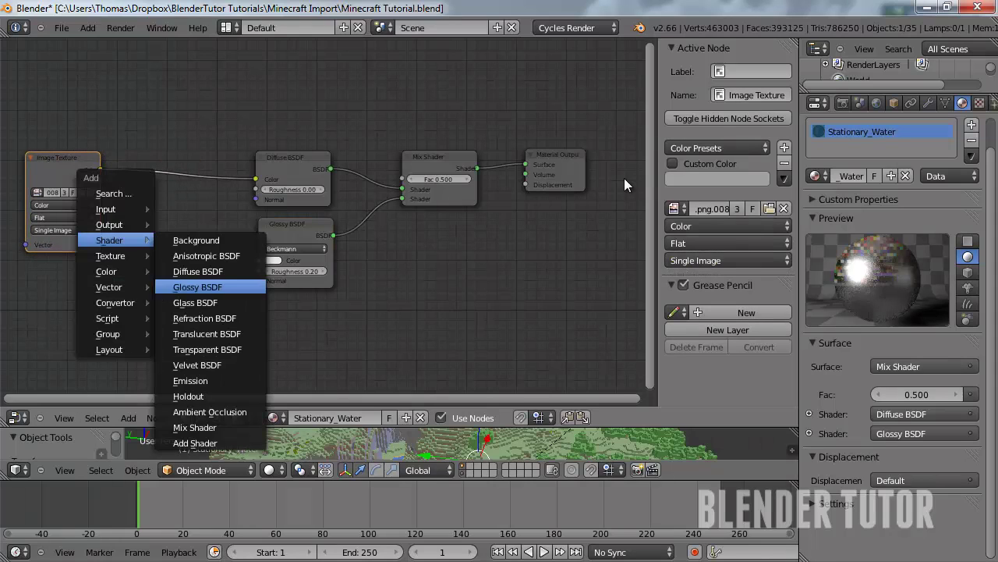
{"action": "mouse_move", "coordinate": [109, 287]}
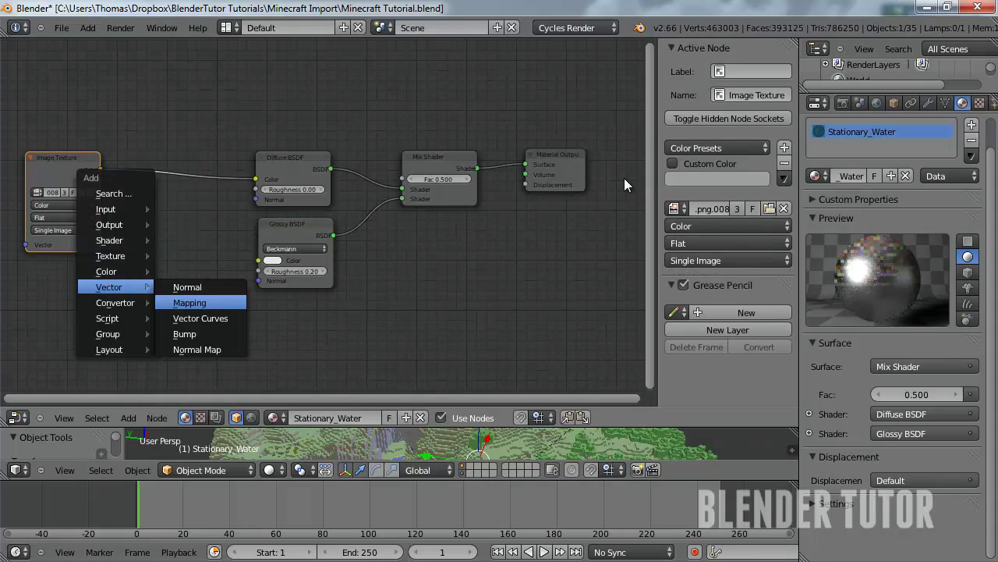
{"action": "left_click", "coordinate": [185, 333]}
{"action": "left_click_drag", "start_coordinate": [234, 307], "coordinate": [174, 205]}
Connect the Image Texture's color to the Bump's Height, and the Bump's Normal output to the Diffuse and Glossy Normal inputs.
{"action": "left_click_drag", "start_coordinate": [100, 169], "coordinate": [139, 235]}
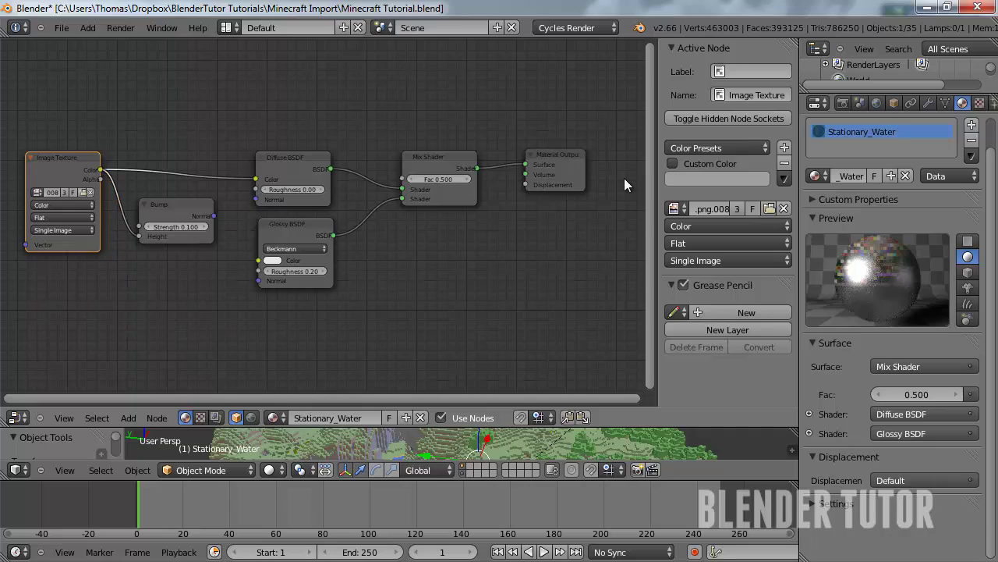
{"action": "left_click_drag", "start_coordinate": [213, 216], "coordinate": [255, 200]}
{"action": "left_click_drag", "start_coordinate": [214, 216], "coordinate": [258, 280]}
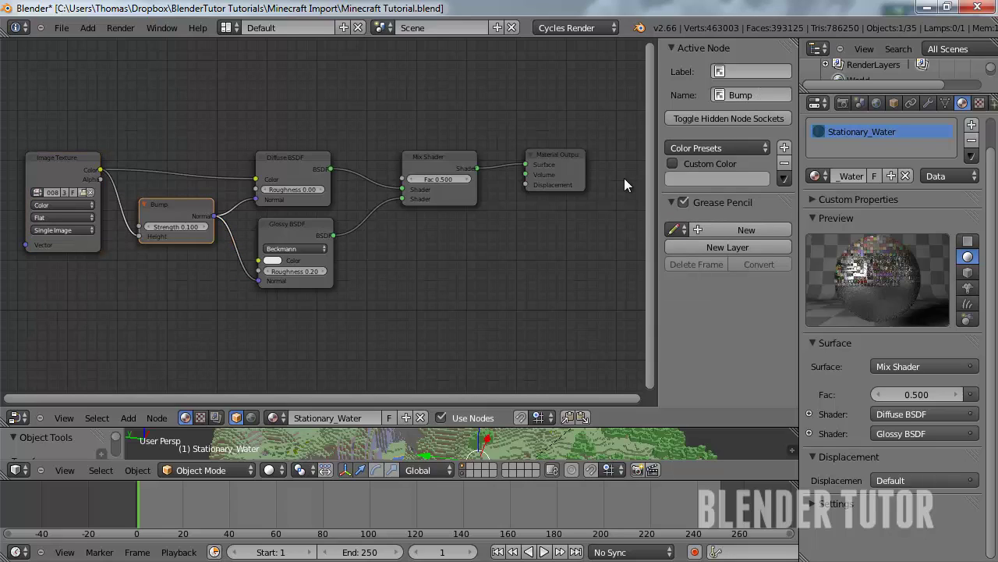
Set the Mix Shader's Fac to 0.3 and the Glossy BSDF's roughness to 0.1.
{"action": "left_click", "coordinate": [438, 178]}
{"action": "type", "text": "0.3"}
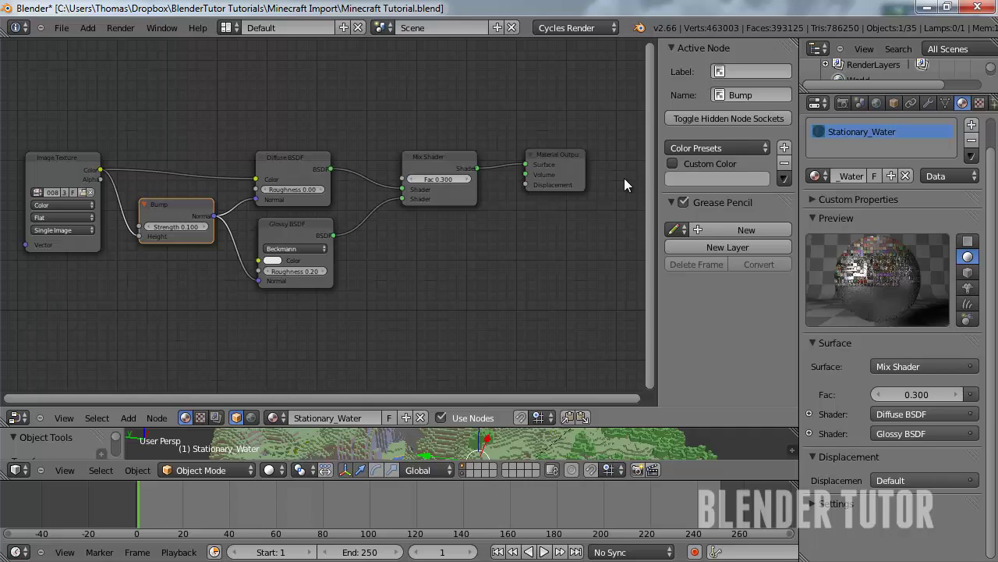
{"action": "key", "text": "Return"}
{"action": "left_click", "coordinate": [295, 271]}
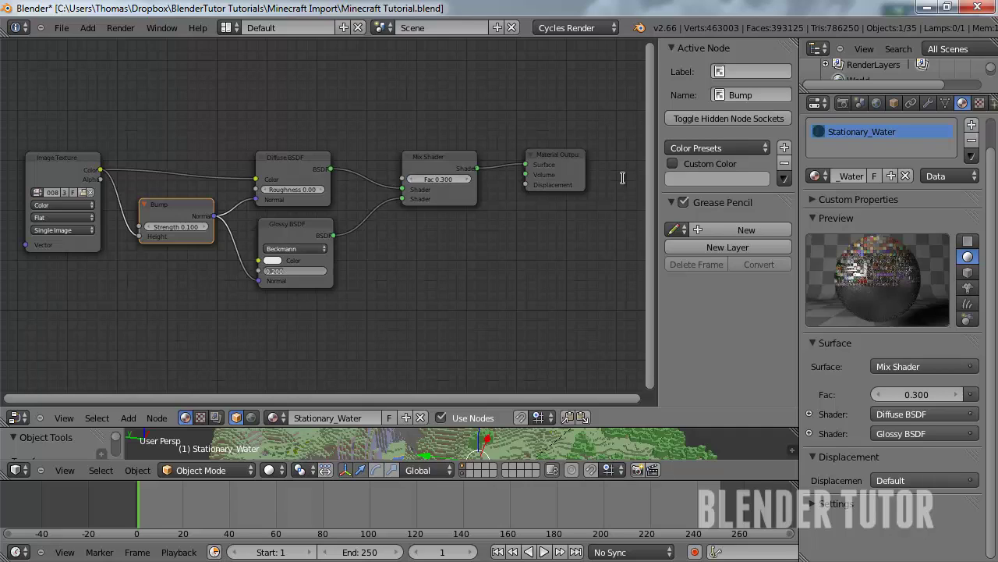
{"action": "type", "text": "0.1"}
{"action": "key", "text": "Return"}
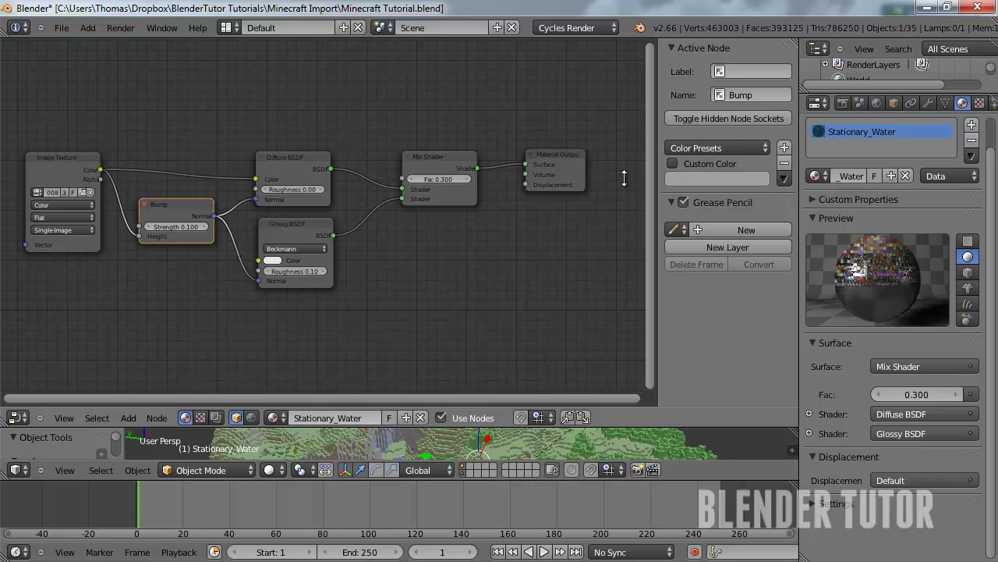
Shrink the node editor and join its area into the 3D viewport.
{"action": "left_click_drag", "start_coordinate": [624, 426], "coordinate": [624, 162]}
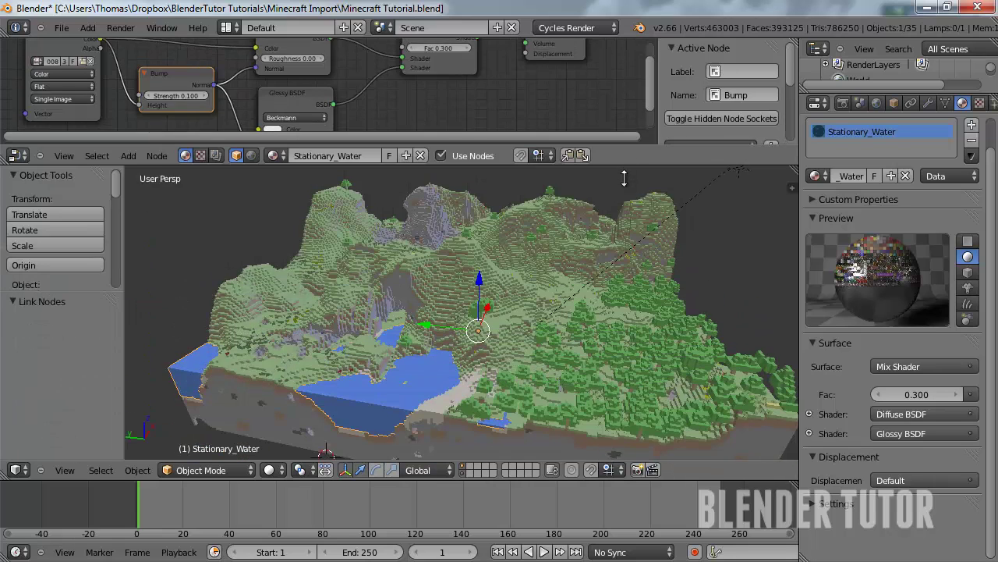
{"action": "right_click", "coordinate": [321, 162]}
{"action": "left_click", "coordinate": [321, 178]}
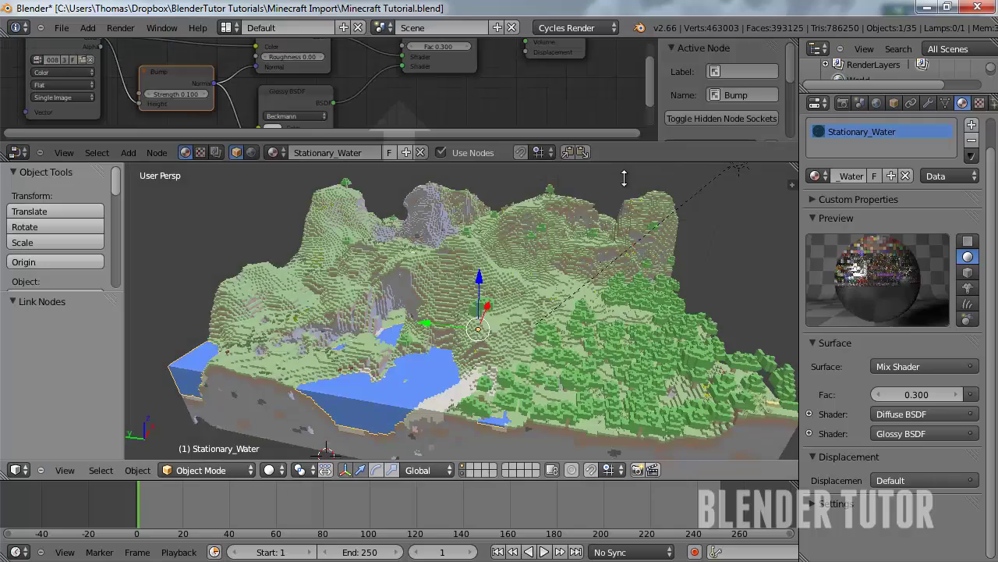
{"action": "left_click", "coordinate": [335, 102]}
Save the blend file over the existing version.
{"action": "key", "text": "ctrl+s"}
{"action": "key", "text": "Return"}
{"action": "scroll", "coordinate": [624, 185], "scroll_direction": "up", "scroll_amount": 8}
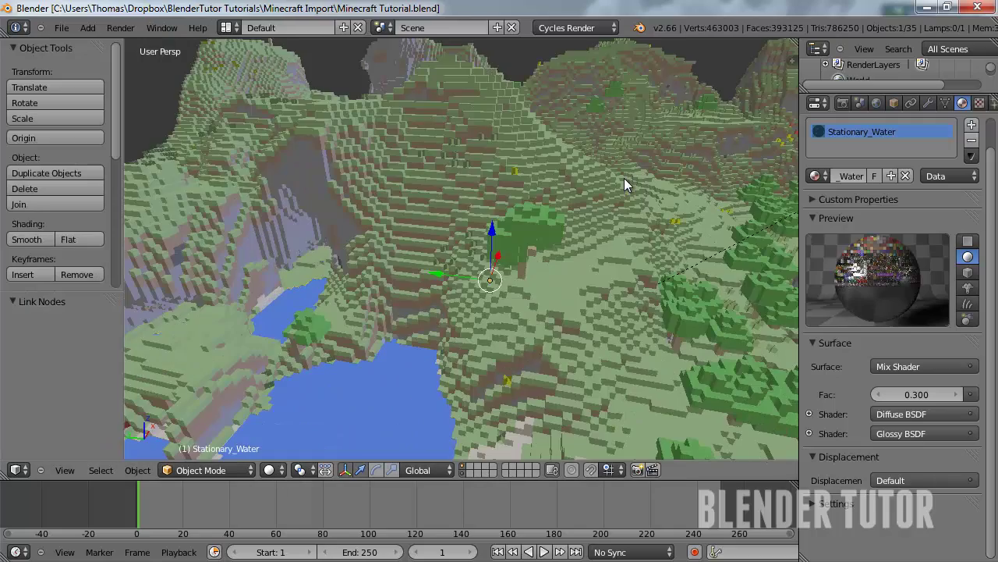
Set the Stationary_Water Mix Shader's Fac to 0.5 while previewing in Rendered shading, and return the viewport to Solid.
{"action": "middle_click_drag", "start_coordinate": [624, 184], "coordinate": [624, 185]}
{"action": "left_click", "coordinate": [273, 470]}
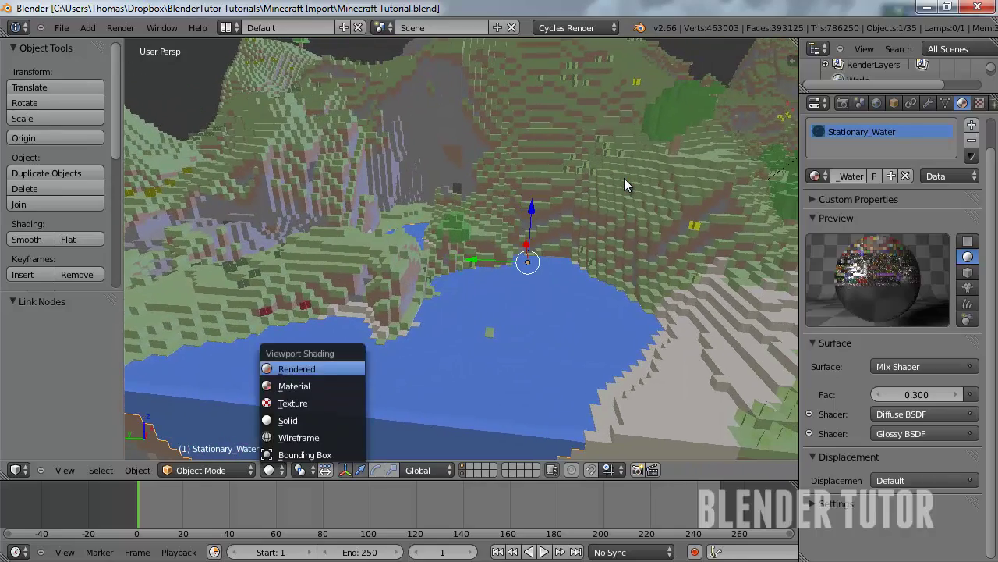
{"action": "left_click", "coordinate": [298, 369]}
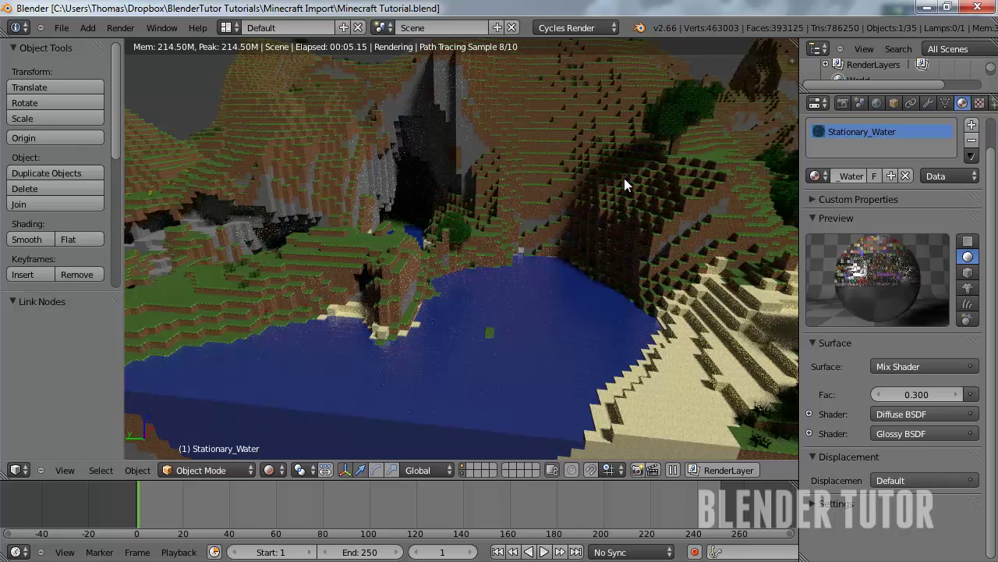
{"action": "key", "text": "Return"}
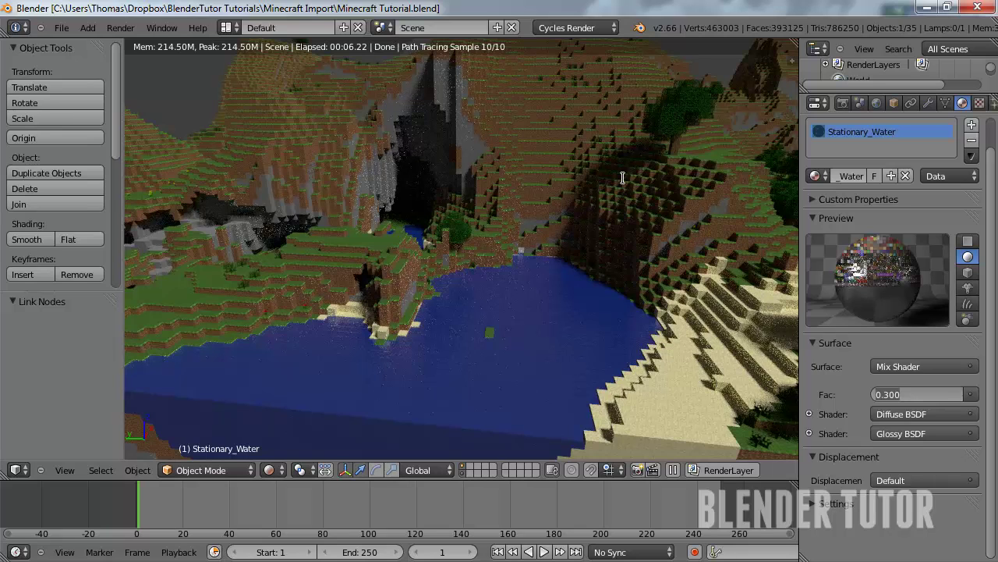
{"action": "type", "text": "0.5"}
{"action": "key", "text": "Return"}
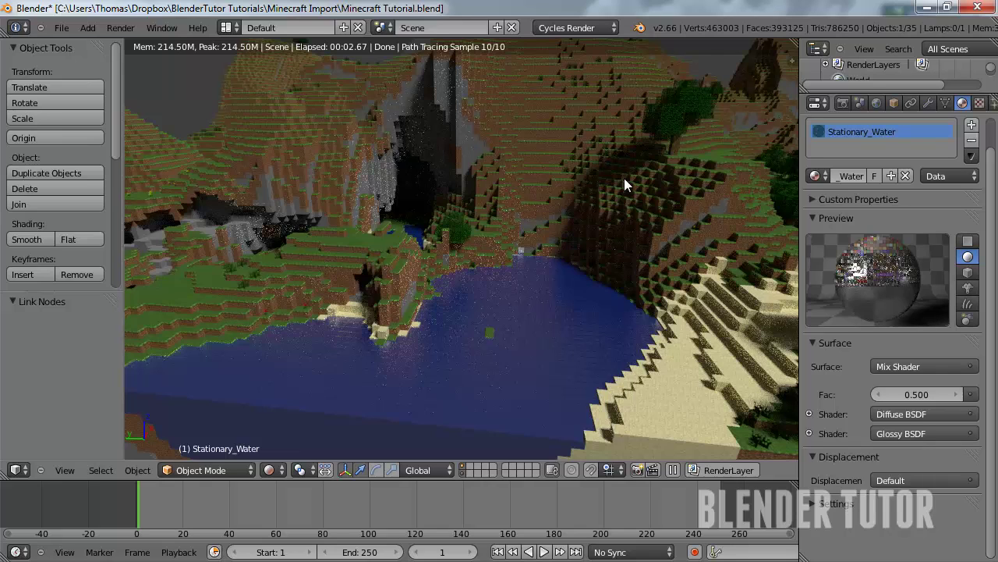
{"action": "left_click", "coordinate": [272, 469]}
{"action": "left_click", "coordinate": [312, 420]}
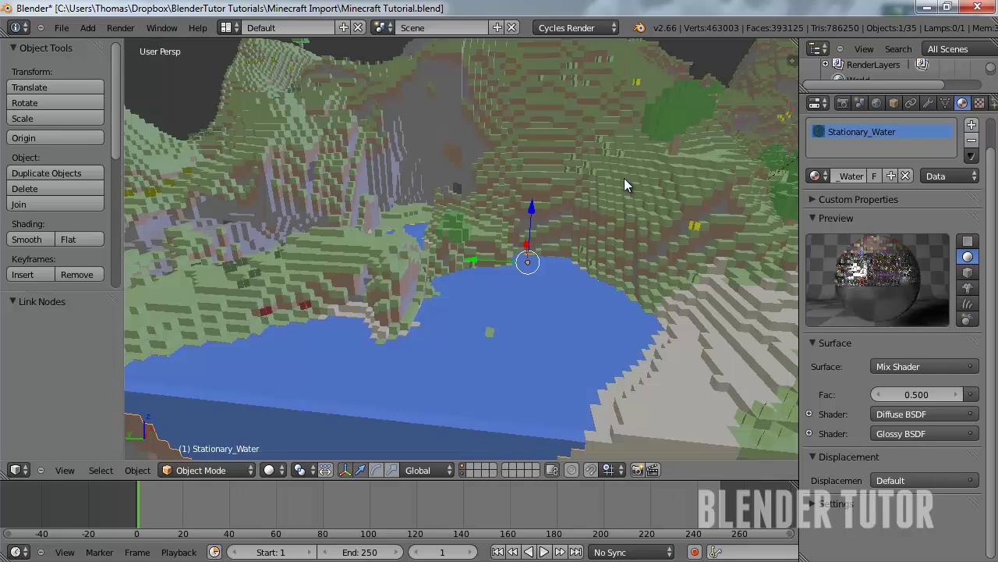
Select the Stationary_Water object and add a Displace modifier to it.
{"action": "scroll", "coordinate": [624, 185], "scroll_direction": "up", "scroll_amount": 4}
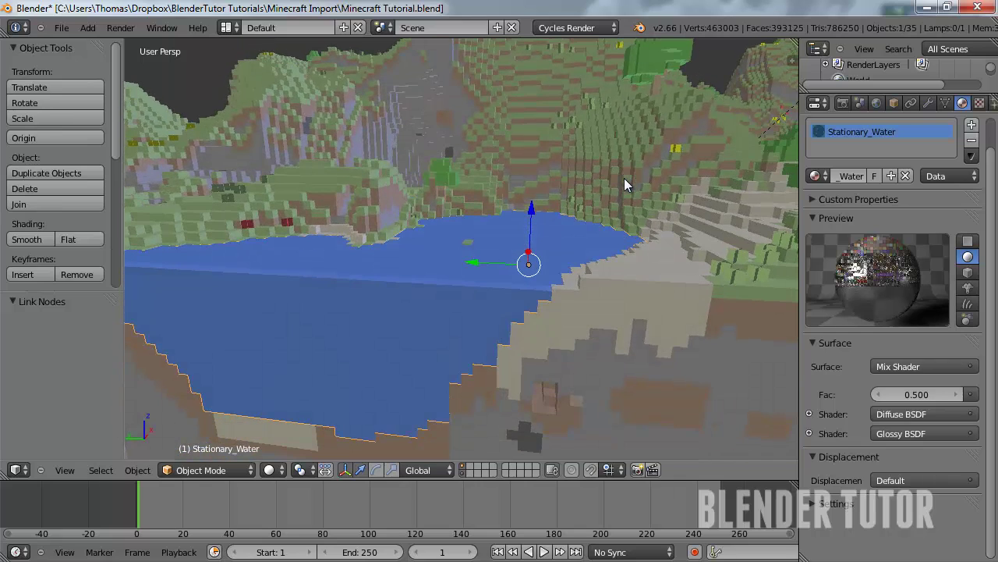
{"action": "scroll", "coordinate": [624, 185], "scroll_direction": "up", "scroll_amount": 2}
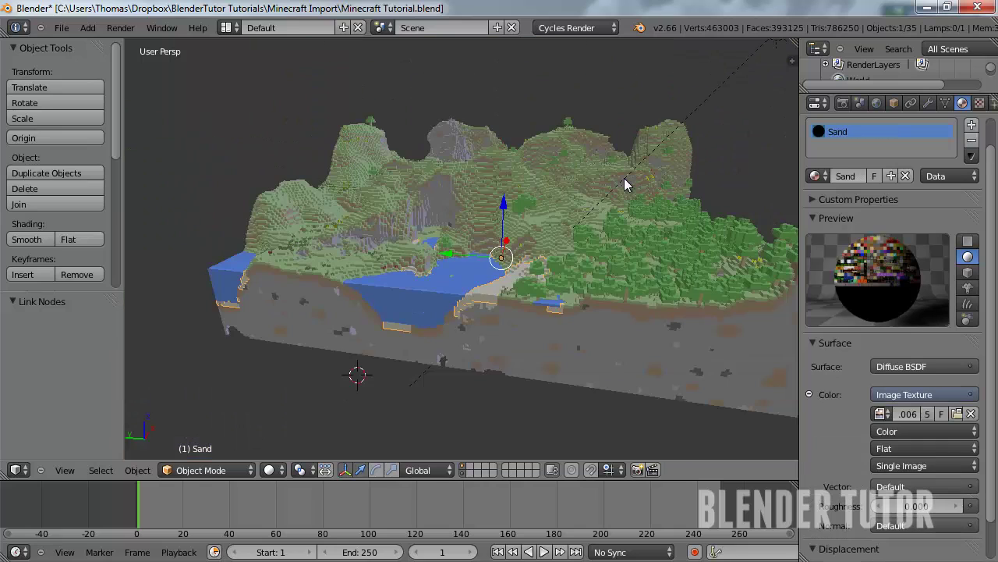
{"action": "right_click", "coordinate": [624, 185]}
{"action": "right_click", "coordinate": [624, 185]}
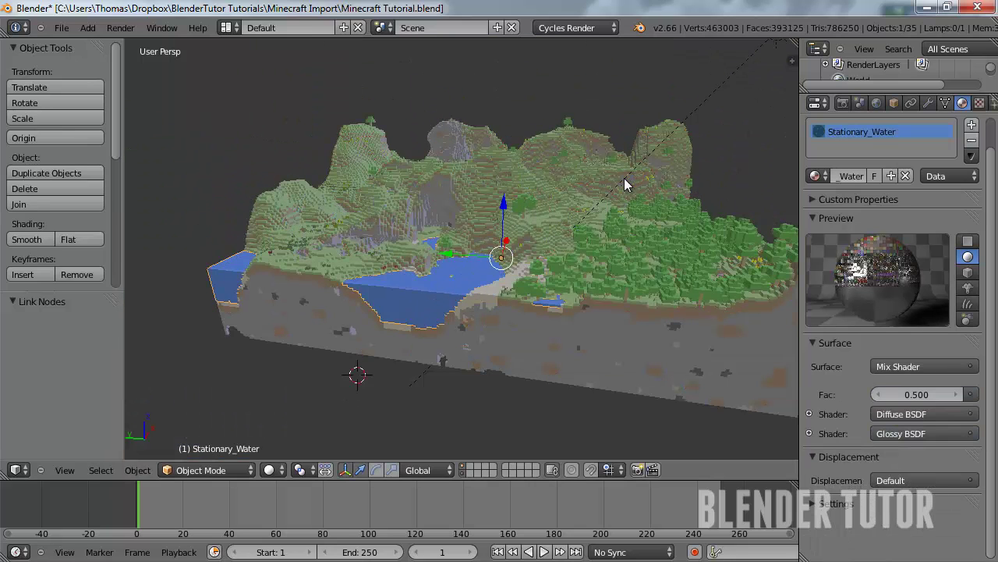
{"action": "left_click", "coordinate": [929, 103]}
{"action": "left_click", "coordinate": [898, 157]}
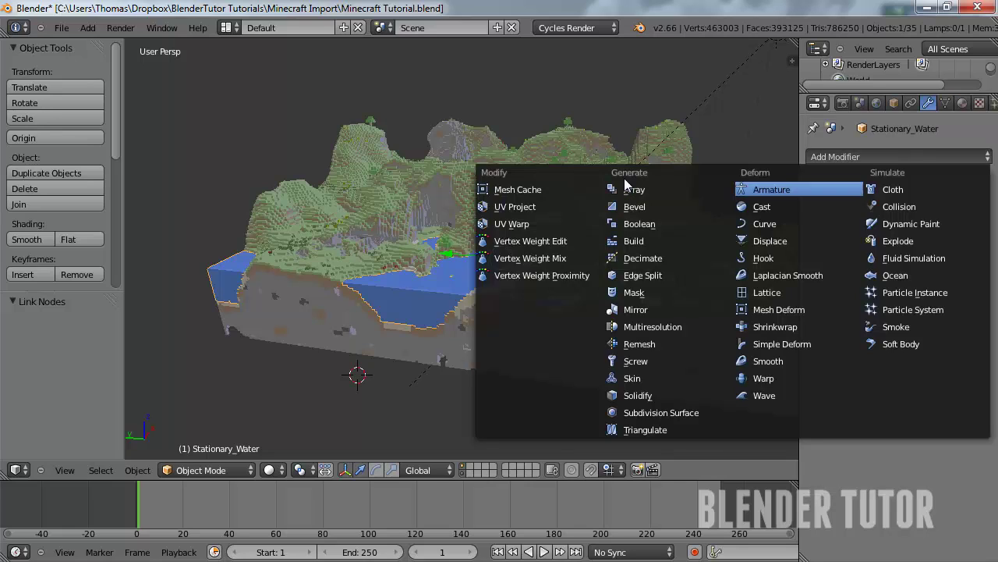
{"action": "left_click", "coordinate": [770, 241]}
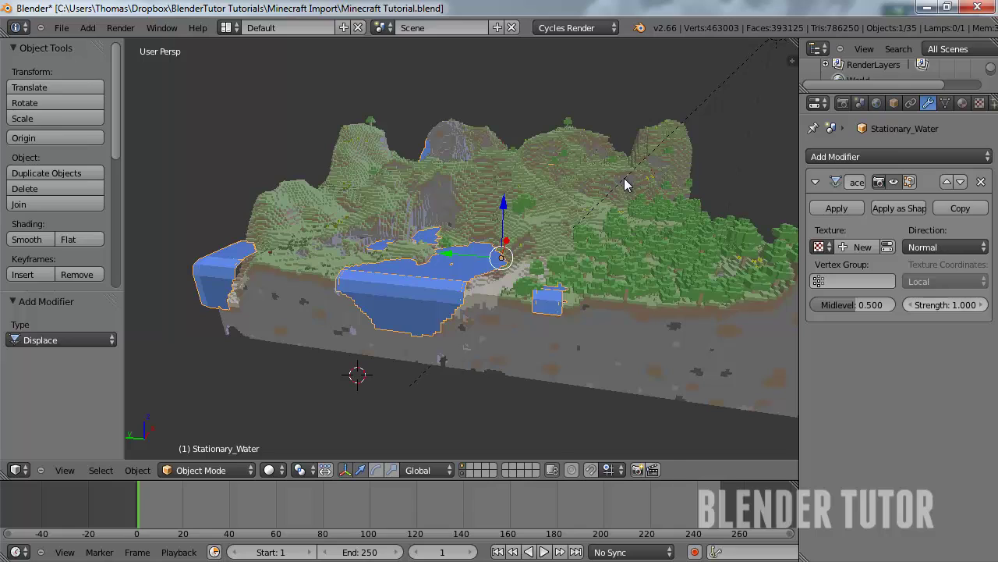
Set the Displace modifier's Midlevel to 1.000 and Strength to 0.070.
{"action": "left_click_drag", "start_coordinate": [854, 304], "coordinate": [907, 305]}
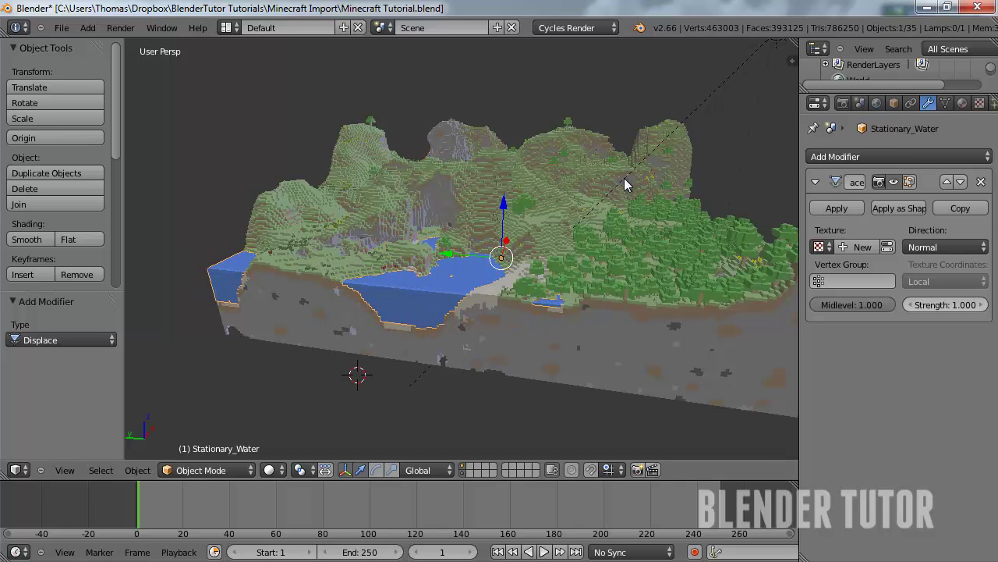
{"action": "left_click", "coordinate": [945, 305]}
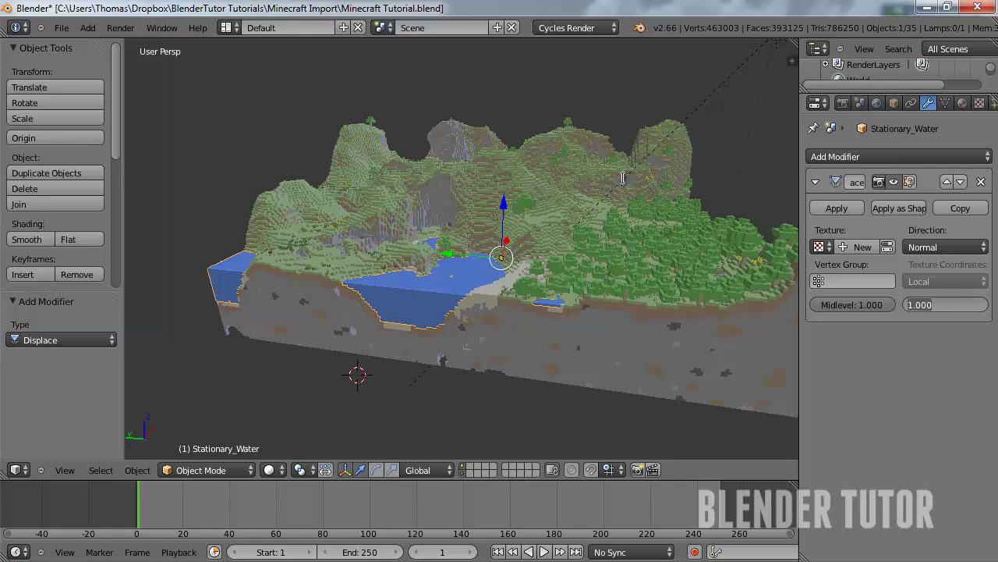
{"action": "key", "text": "BackSpace"}
{"action": "type", "text": ".07"}
{"action": "key", "text": "Return"}
Create a new Clouds texture for the water's Displace modifier with Size 0.30 and Depth 3.
{"action": "scroll", "coordinate": [624, 184], "scroll_direction": "up", "scroll_amount": 5}
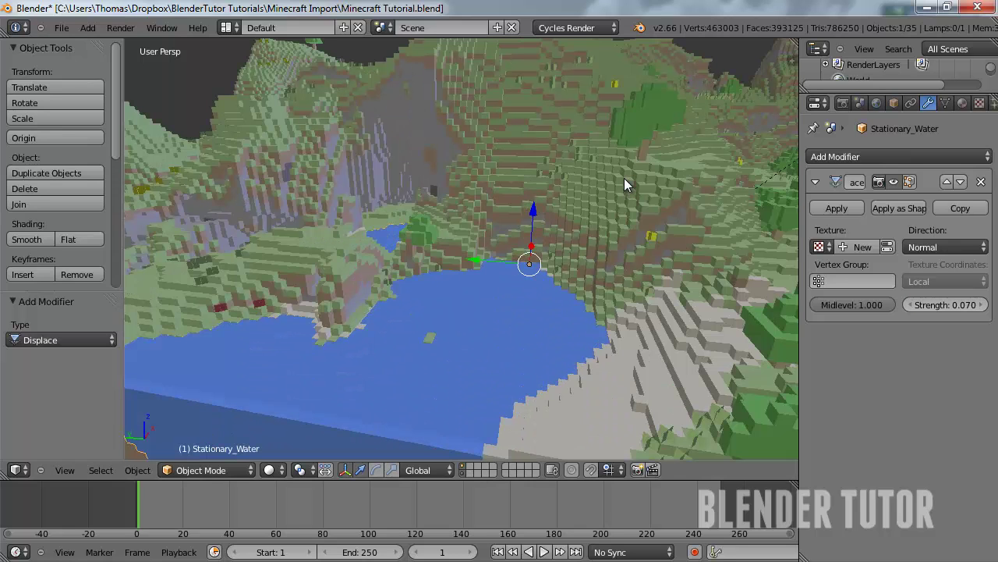
{"action": "left_click", "coordinate": [856, 247]}
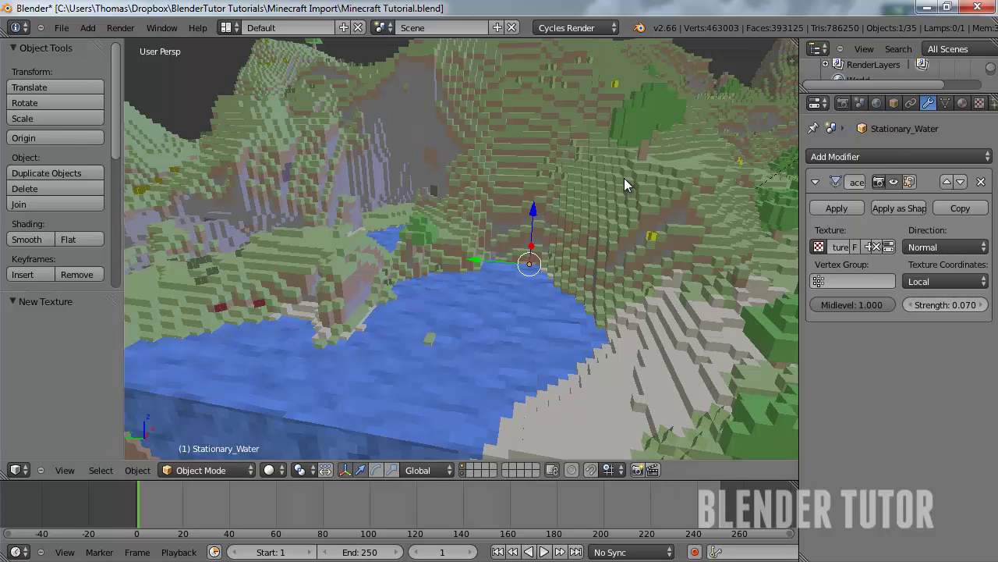
{"action": "left_click", "coordinate": [979, 103]}
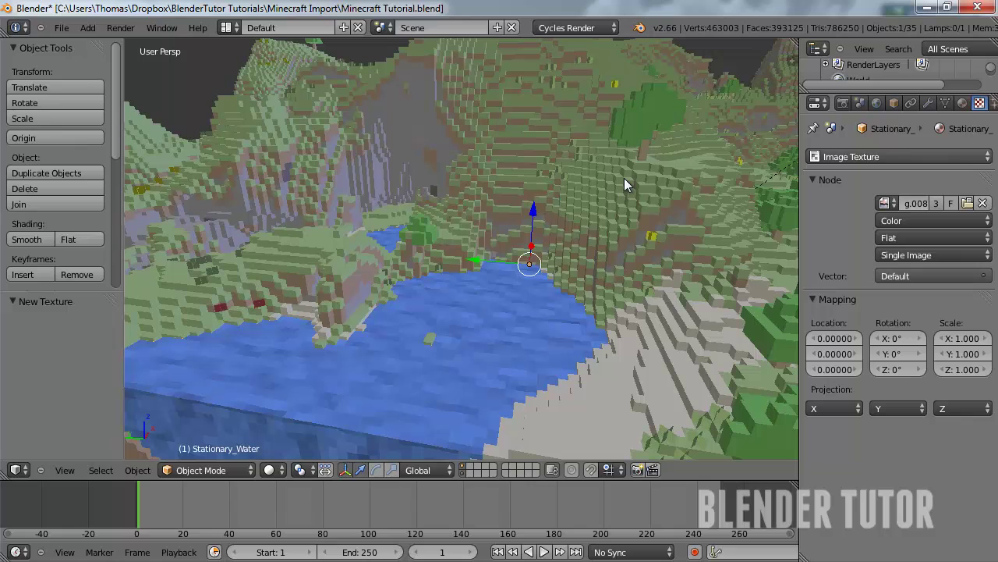
{"action": "left_click", "coordinate": [899, 157]}
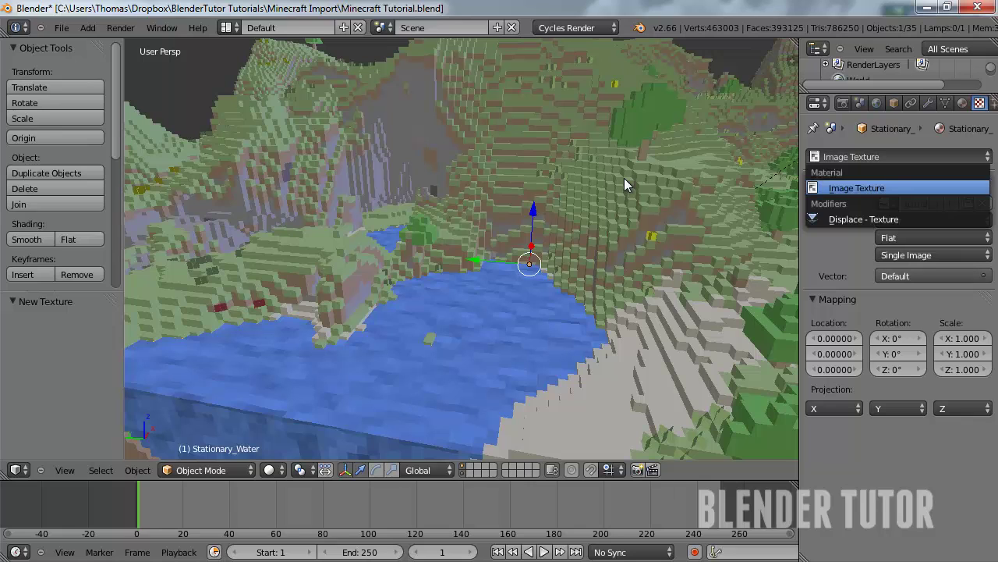
{"action": "left_click", "coordinate": [864, 219]}
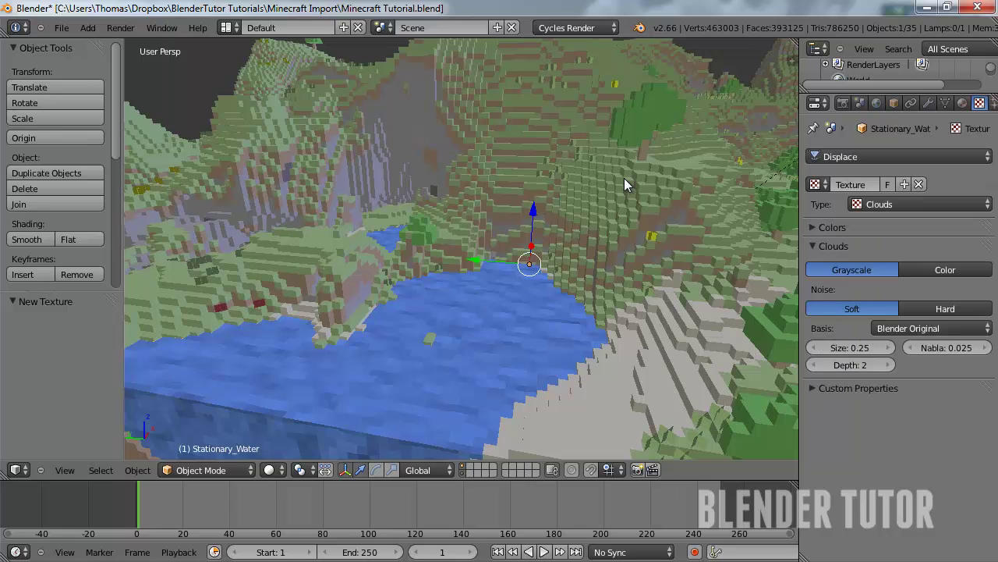
{"action": "mouse_move", "coordinate": [850, 348]}
{"action": "left_mouse_down"}
{"action": "mouse_move", "coordinate": [904, 348]}
{"action": "mouse_move", "coordinate": [852, 348]}
{"action": "left_mouse_up"}
{"action": "left_click", "coordinate": [852, 347]}
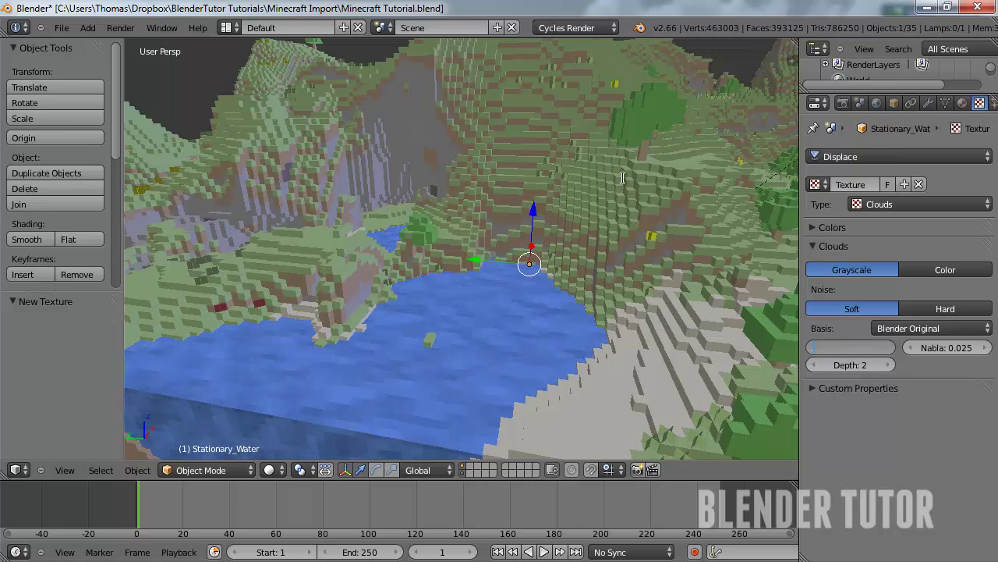
{"action": "key", "text": "Return"}
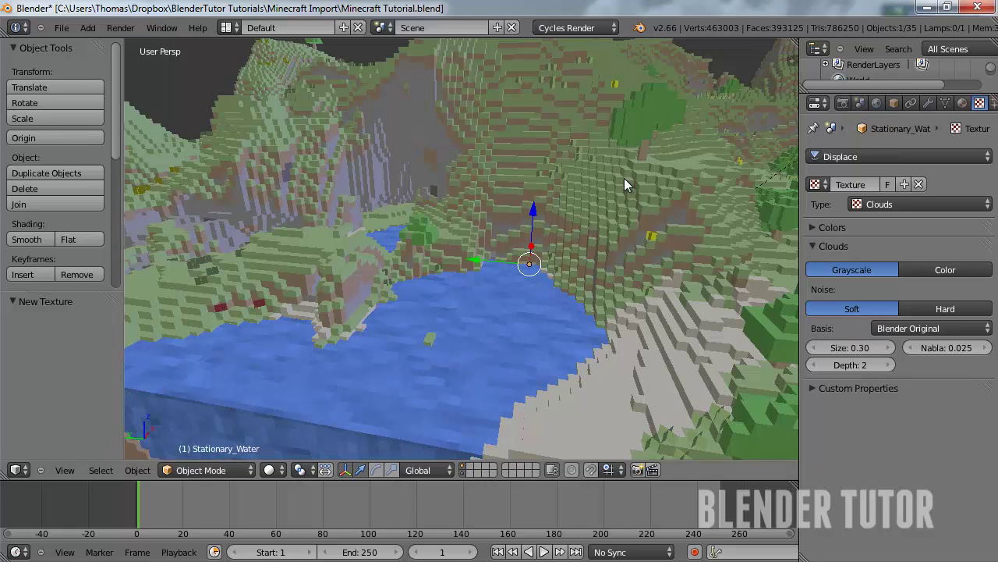
{"action": "left_click", "coordinate": [813, 365]}
{"action": "mouse_move", "coordinate": [851, 365]}
{"action": "left_mouse_down"}
{"action": "mouse_move", "coordinate": [881, 365]}
{"action": "mouse_move", "coordinate": [868, 365]}
{"action": "left_mouse_up"}
Apply smooth shading to the Stationary_Water object.
{"action": "scroll", "coordinate": [624, 185], "scroll_direction": "down", "scroll_amount": 4}
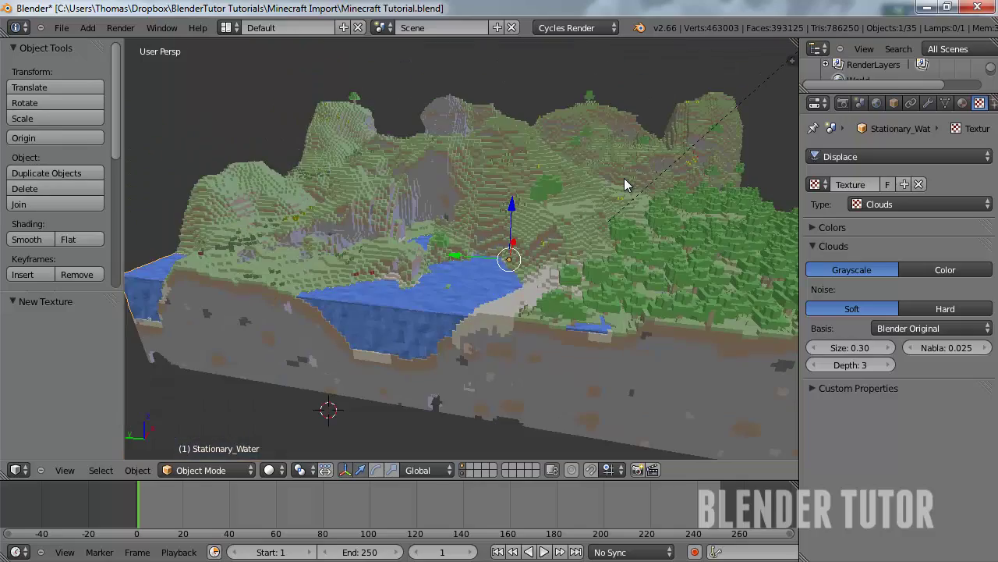
{"action": "left_click", "coordinate": [30, 239]}
{"action": "middle_click_drag", "start_coordinate": [624, 185], "coordinate": [624, 189]}
{"action": "scroll", "coordinate": [624, 185], "scroll_direction": "up", "scroll_amount": 6}
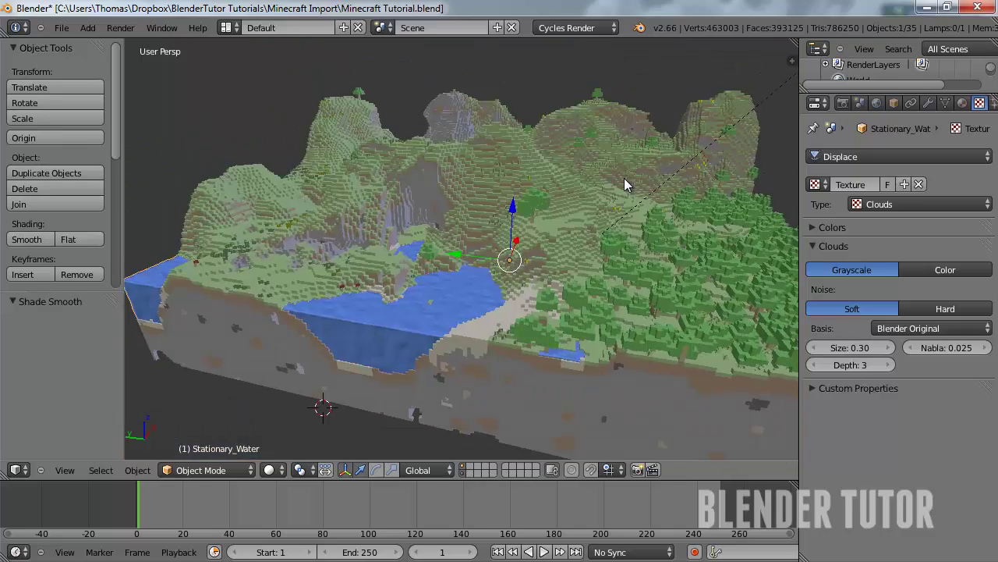
{"action": "scroll", "coordinate": [624, 185], "scroll_direction": "up", "scroll_amount": 3}
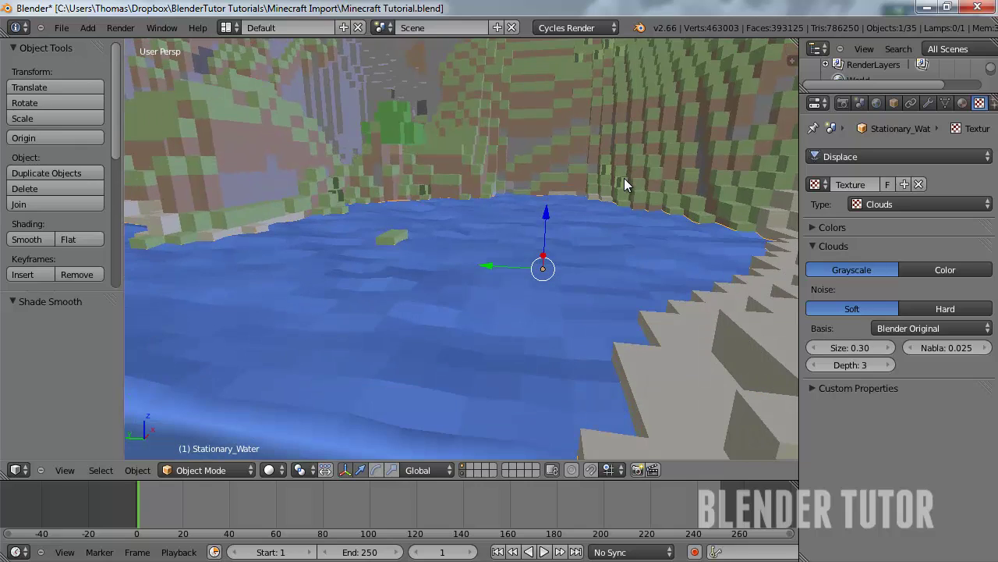
{"action": "scroll", "coordinate": [624, 185], "scroll_direction": "down", "scroll_amount": 4}
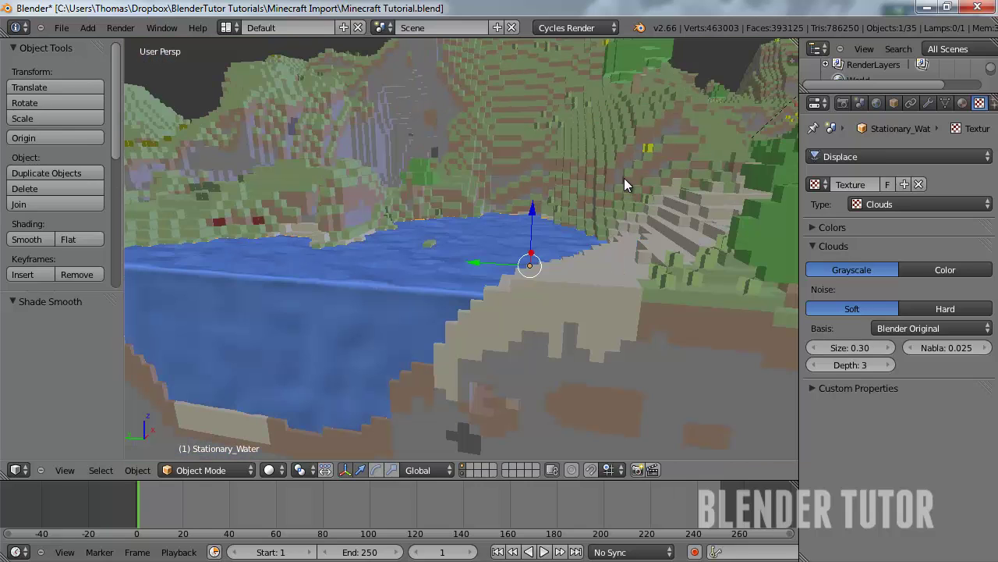
Examine the water mesh in Edit Mode and try moving one of its surface vertices.
{"action": "key", "text": "Tab"}
{"action": "key", "text": "a"}
{"action": "key", "text": "a"}
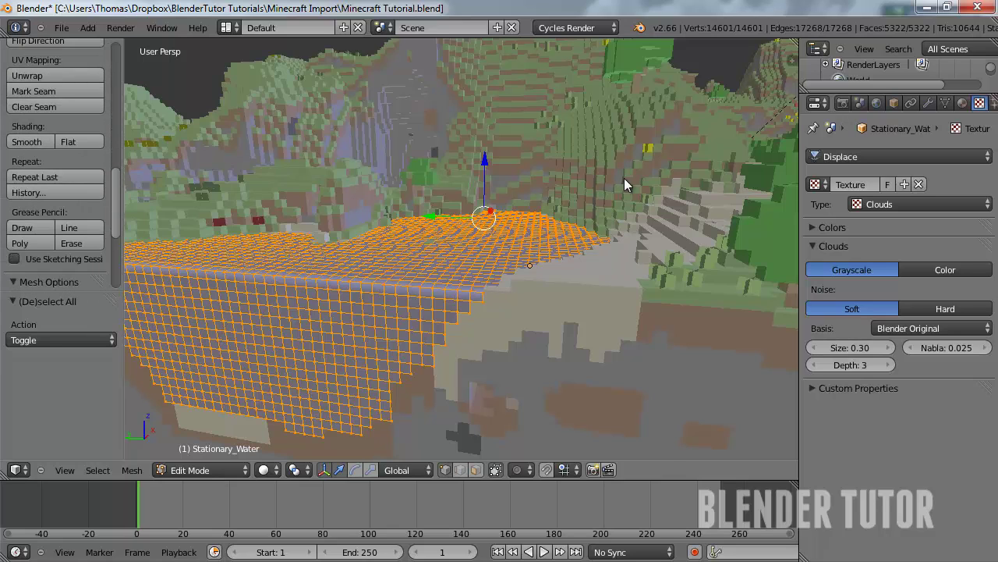
{"action": "key", "text": "Tab"}
{"action": "scroll", "coordinate": [624, 184], "scroll_direction": "down", "scroll_amount": 5}
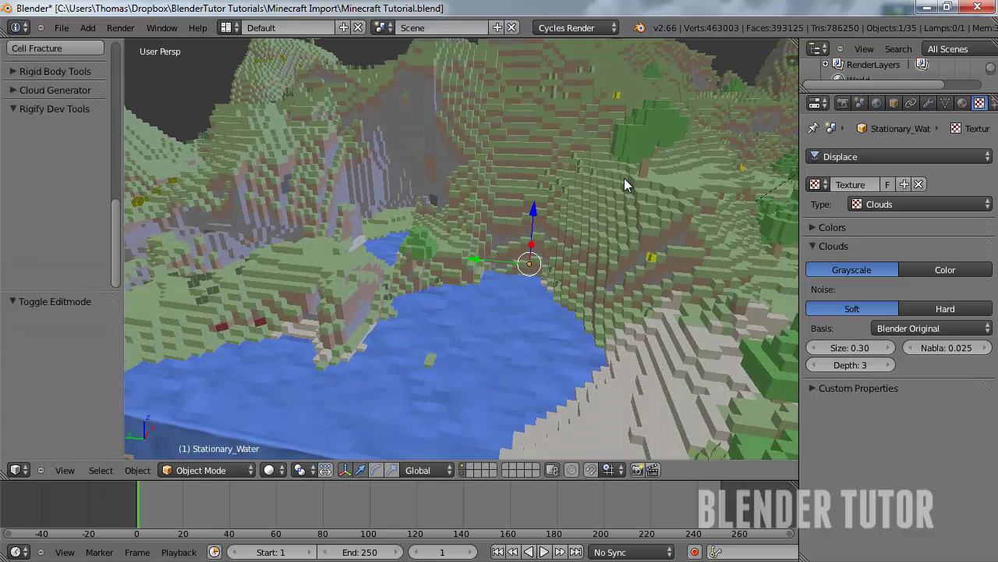
{"action": "key", "text": "Tab"}
{"action": "key", "text": "a"}
{"action": "key", "text": "g"}
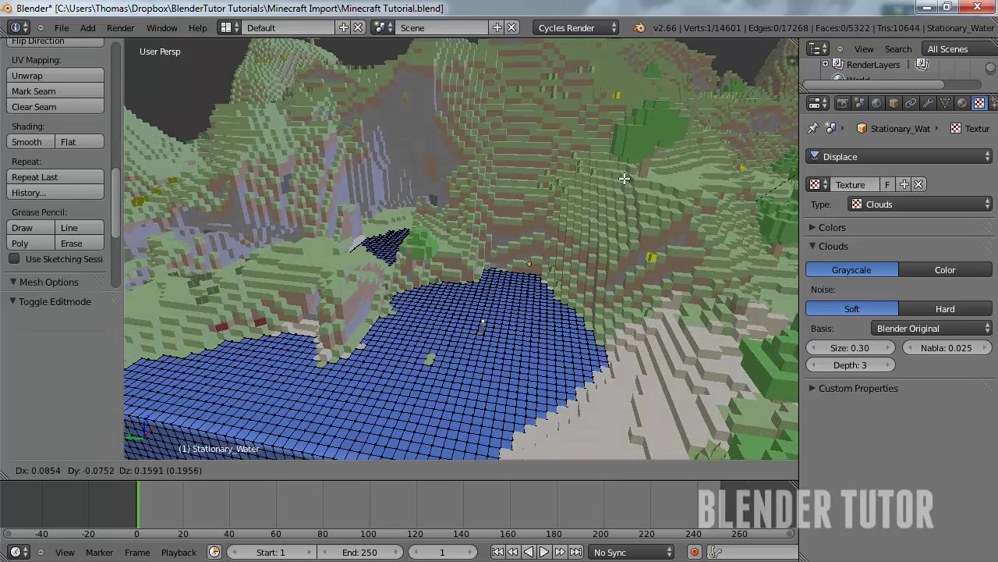
{"action": "right_click", "coordinate": [625, 179]}
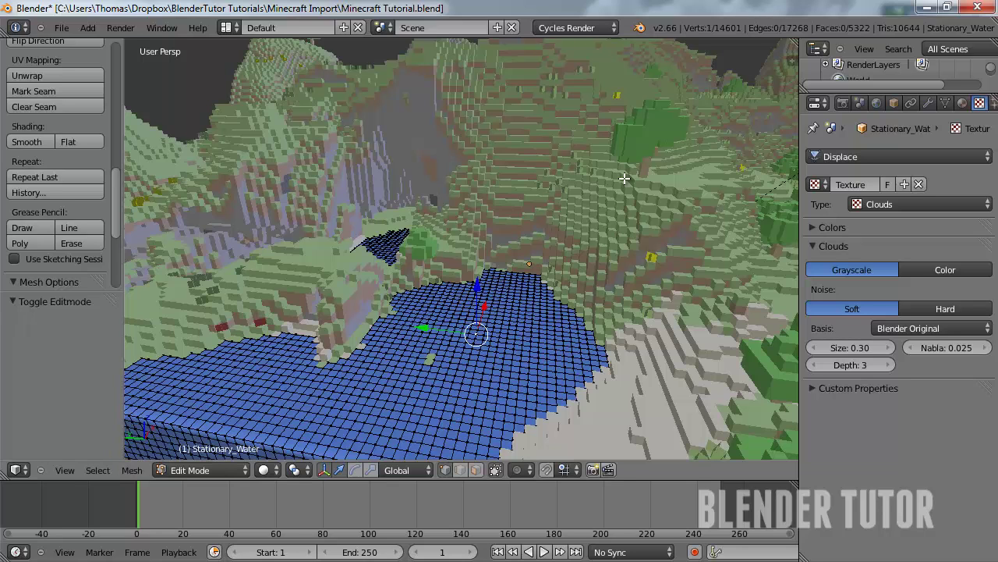
Test-move several individual water faces in face select mode, discard the moves and return to Object Mode.
{"action": "key", "text": "ctrl+Tab"}
{"action": "key", "text": "Down"}
{"action": "key", "text": "Return"}
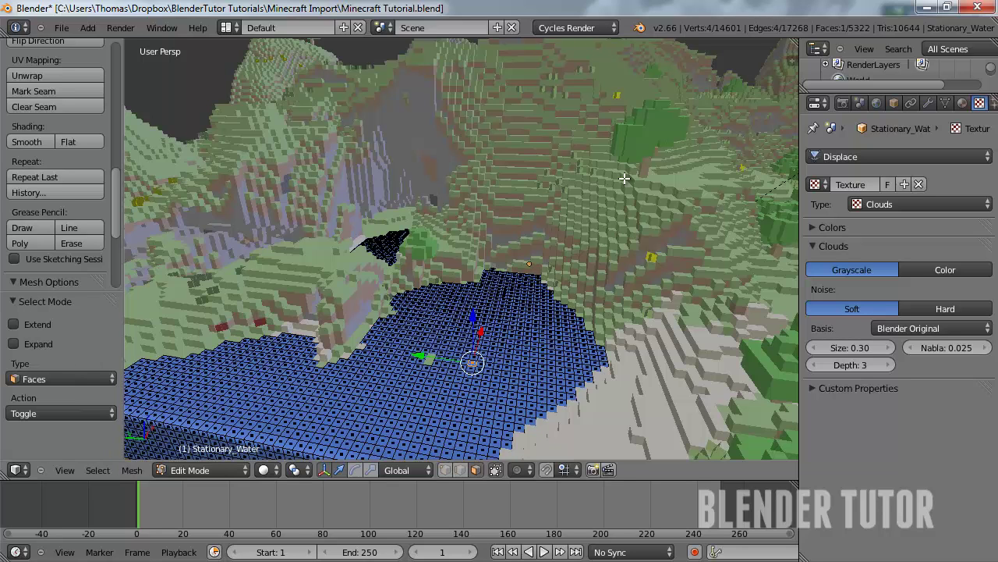
{"action": "key", "text": "g"}
{"action": "right_click", "coordinate": [625, 179]}
{"action": "right_click", "coordinate": [474, 388]}
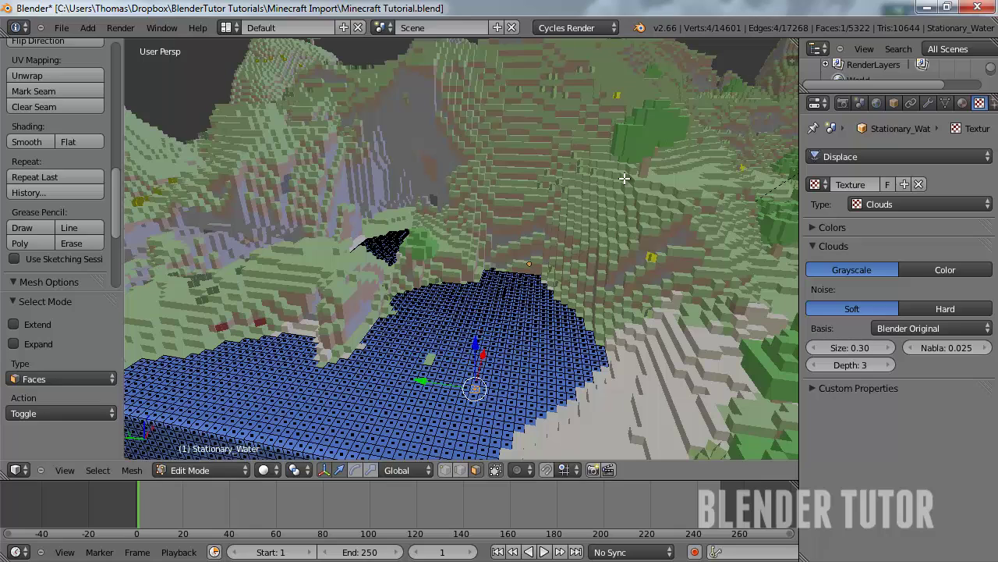
{"action": "key", "text": "g"}
{"action": "right_click", "coordinate": [625, 178]}
{"action": "right_click", "coordinate": [541, 336]}
{"action": "key", "text": "g"}
{"action": "right_click", "coordinate": [541, 326]}
{"action": "right_click", "coordinate": [496, 334]}
{"action": "key", "text": "g"}
{"action": "right_click", "coordinate": [495, 308]}
{"action": "right_click", "coordinate": [429, 382]}
{"action": "key", "text": "g"}
{"action": "right_click", "coordinate": [430, 363]}
{"action": "right_click", "coordinate": [329, 420]}
{"action": "key", "text": "g"}
{"action": "key", "text": "Return"}
{"action": "key", "text": "Tab"}
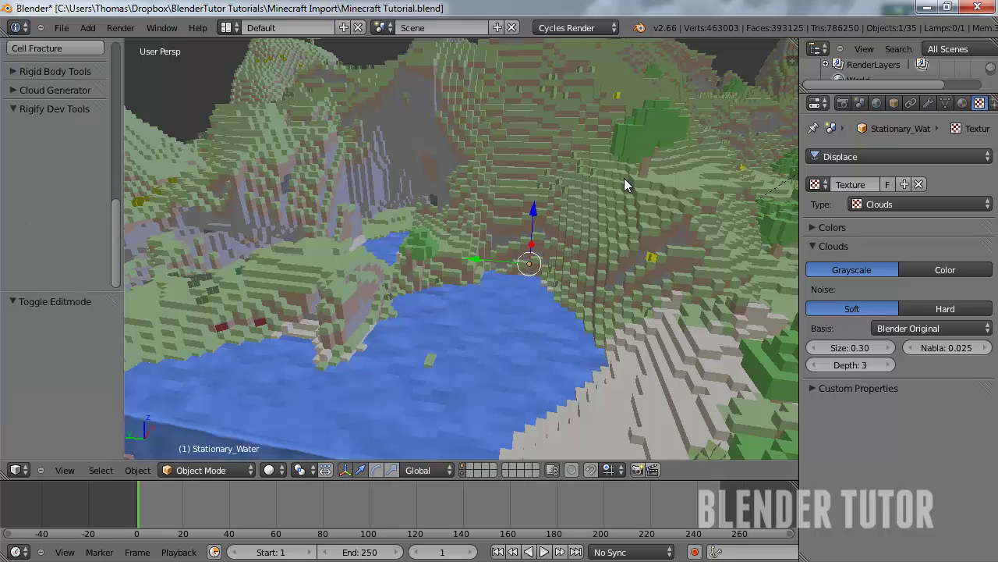
Try a Subdivision Surface modifier on the water, inspect the surface and remove the modifier.
{"action": "left_click", "coordinate": [928, 103]}
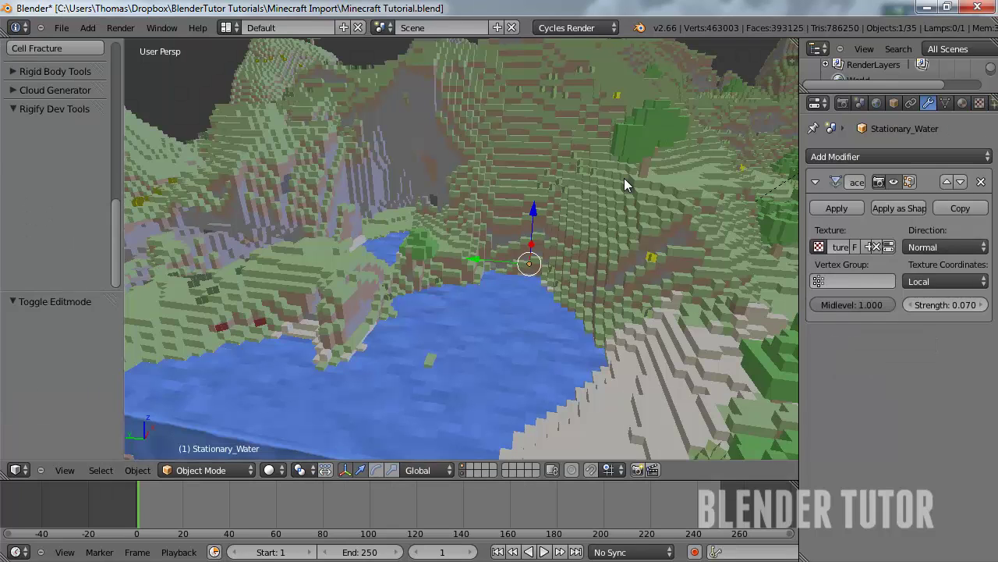
{"action": "left_click", "coordinate": [897, 156]}
{"action": "left_click", "coordinate": [661, 413]}
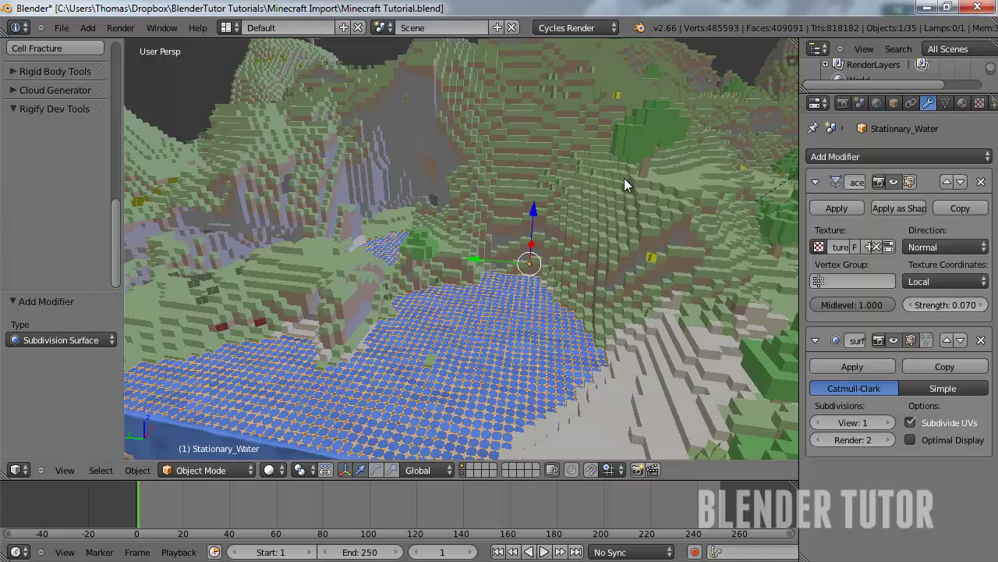
{"action": "mouse_move", "coordinate": [624, 184]}
{"action": "middle_mouse_down"}
{"action": "mouse_move", "coordinate": [616, 117]}
{"action": "mouse_move", "coordinate": [622, 149]}
{"action": "middle_mouse_up"}
{"action": "scroll", "coordinate": [624, 185], "scroll_direction": "up", "scroll_amount": 6}
{"action": "scroll", "coordinate": [624, 185], "scroll_direction": "down", "scroll_amount": 3}
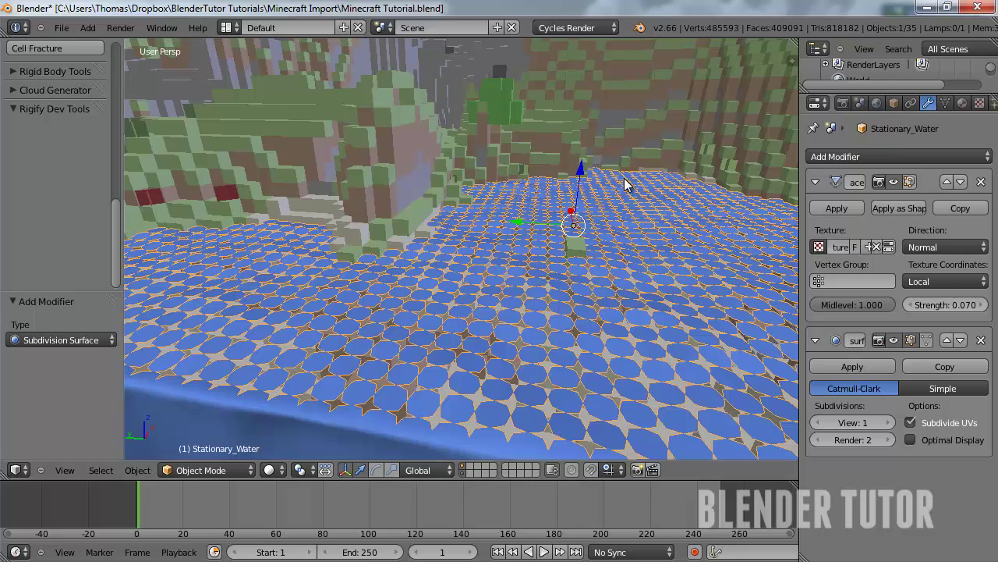
{"action": "left_click", "coordinate": [981, 340]}
Preview the displaced water surface up close in Rendered viewport shading.
{"action": "scroll", "coordinate": [624, 185], "scroll_direction": "down", "scroll_amount": 8}
{"action": "middle_click_drag", "start_coordinate": [624, 185], "coordinate": [566, 226]}
{"action": "middle_click_drag", "start_coordinate": [624, 184], "coordinate": [624, 184]}
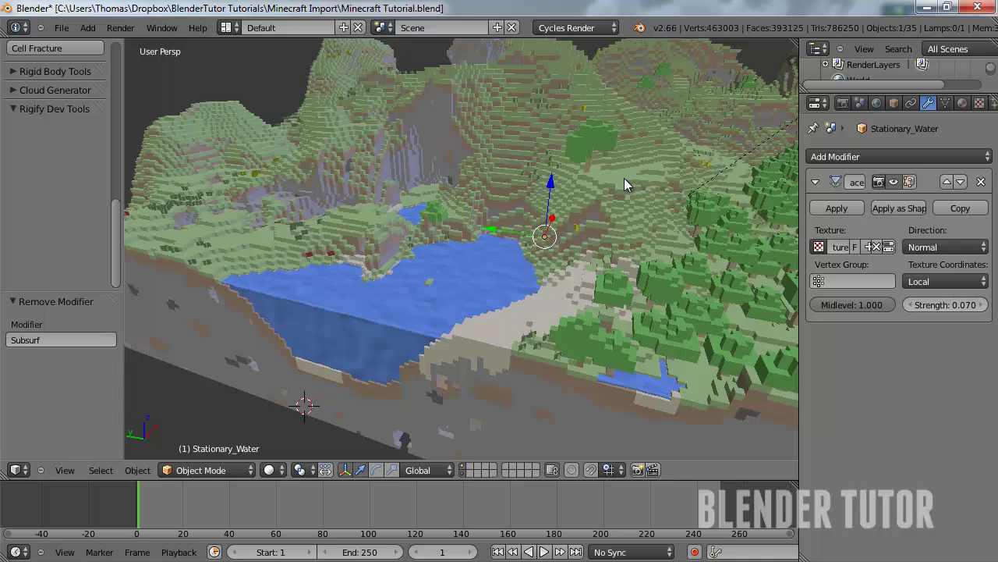
{"action": "scroll", "coordinate": [624, 185], "scroll_direction": "up", "scroll_amount": 6}
{"action": "left_click", "coordinate": [273, 469]}
{"action": "key", "text": "Up"}
{"action": "key", "text": "Up"}
{"action": "key", "text": "Up"}
{"action": "key", "text": "Return"}
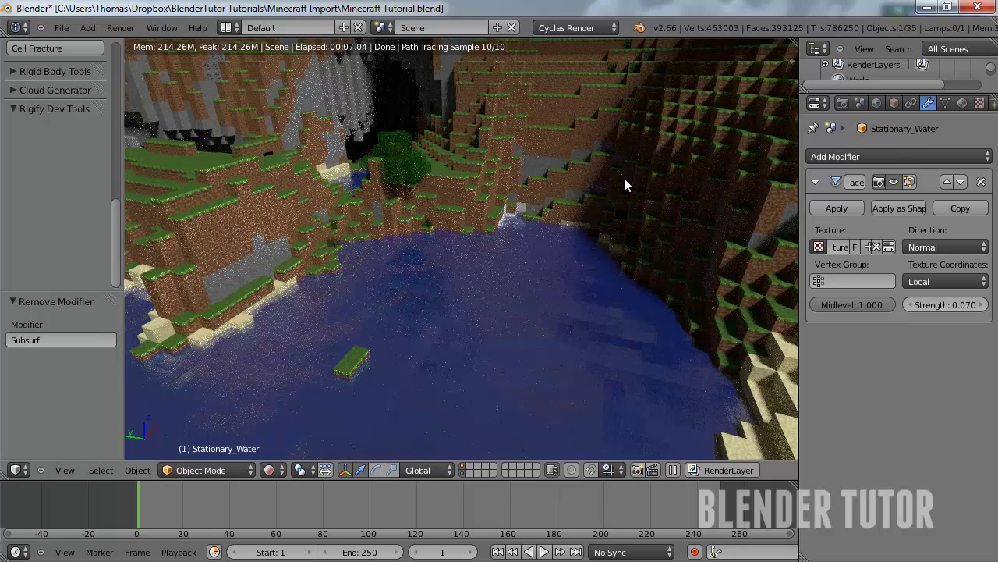
Set the water's Displace modifier strength to 0.05 and return the viewport to Solid shading.
{"action": "left_click", "coordinate": [946, 304]}
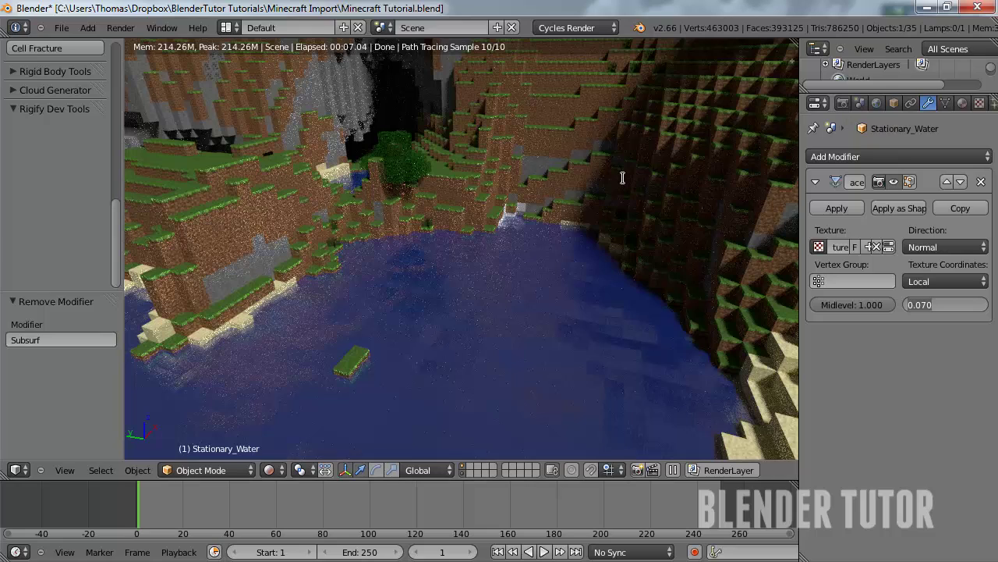
{"action": "type", "text": "0.05"}
{"action": "key", "text": "Return"}
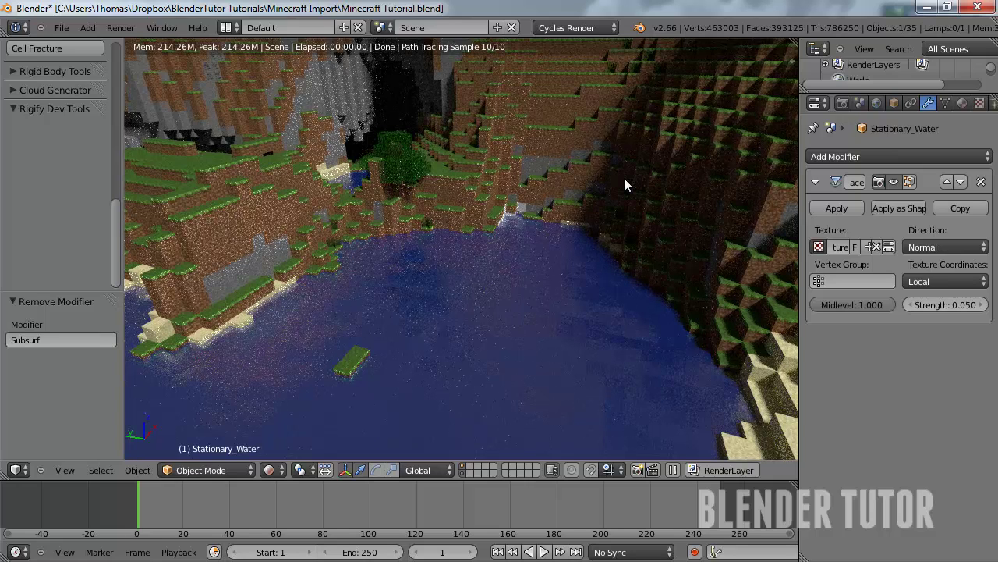
{"action": "left_click", "coordinate": [273, 470]}
{"action": "key", "text": "s"}
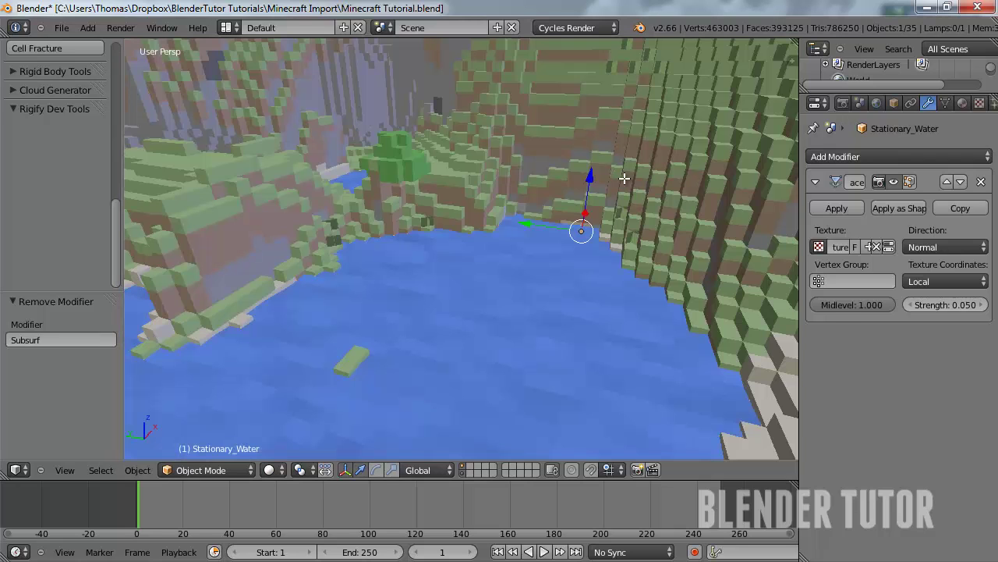
Split the 3D viewport horizontally and turn the upper area into a Node Editor showing the water material.
{"action": "left_click_drag", "start_coordinate": [794, 44], "coordinate": [783, 328]}
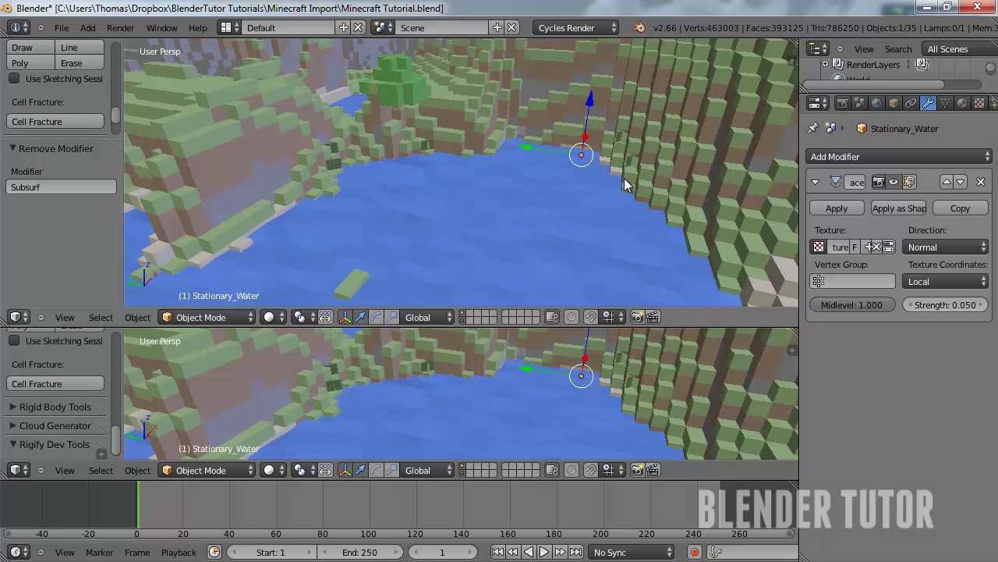
{"action": "left_click", "coordinate": [19, 317]}
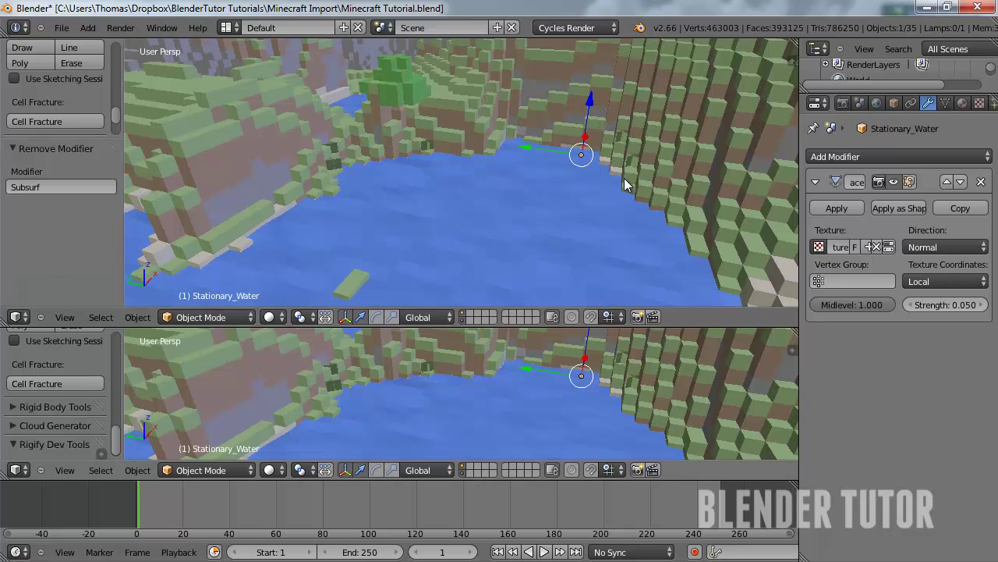
{"action": "left_click", "coordinate": [15, 317]}
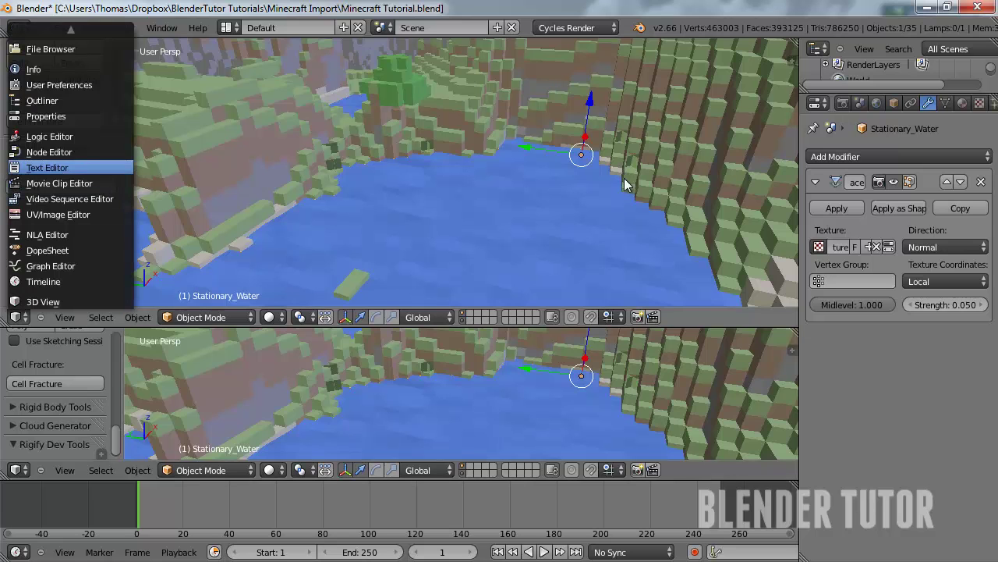
{"action": "left_click", "coordinate": [47, 148]}
{"action": "scroll", "coordinate": [625, 185], "scroll_direction": "up", "scroll_amount": 3}
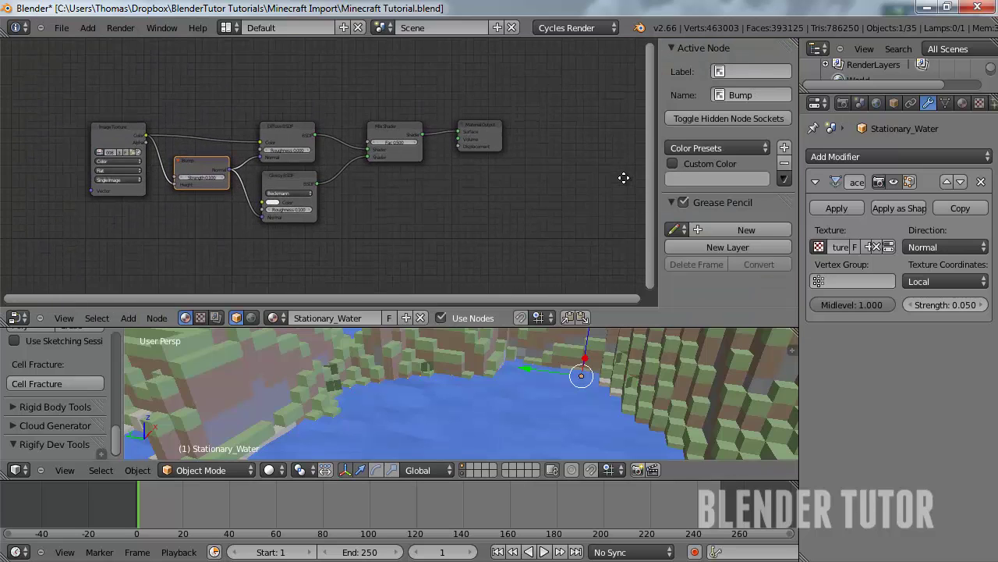
Add a Transparent BSDF node to the Stationary_Water material and place it below the Mix Shader.
{"action": "key", "text": "shift+a"}
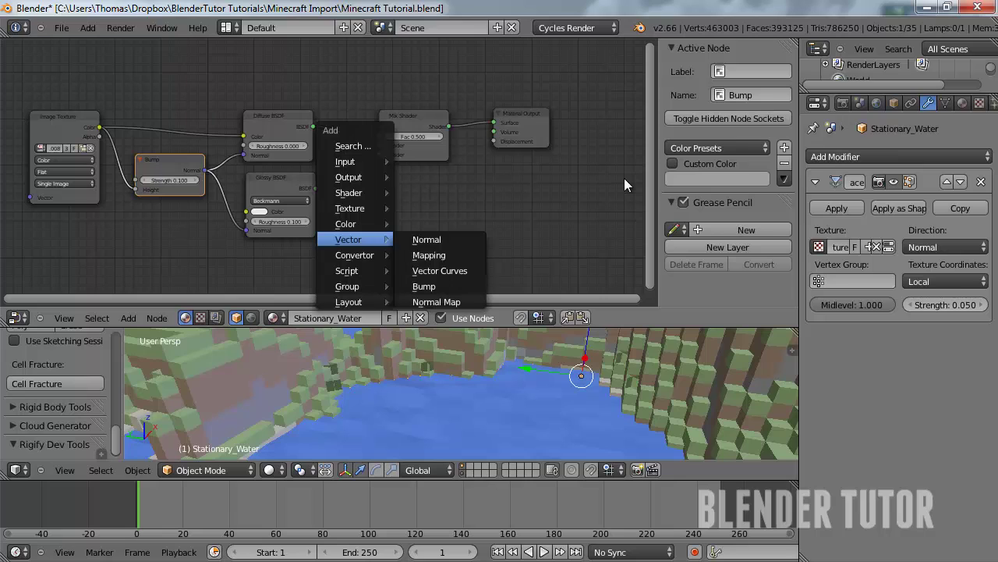
{"action": "key", "text": "Up"}
{"action": "key", "text": "Right"}
{"action": "key", "text": "Left"}
{"action": "key", "text": "Up"}
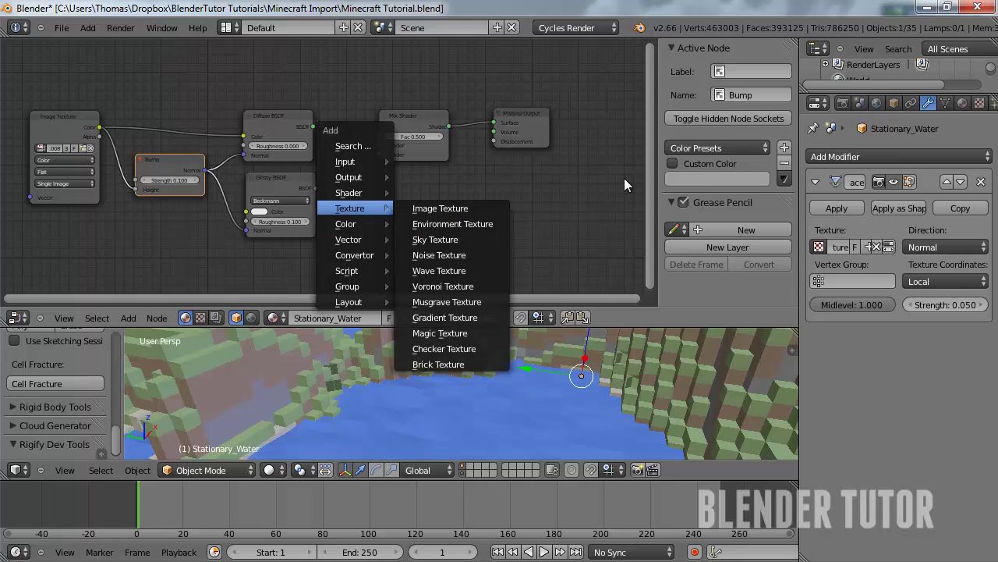
{"action": "key", "text": "Right"}
{"action": "key", "text": "Left"}
{"action": "key", "text": "Up"}
{"action": "key", "text": "Up"}
{"action": "key", "text": "Right"}
{"action": "key", "text": "Left"}
{"action": "key", "text": "Down"}
{"action": "key", "text": "Right"}
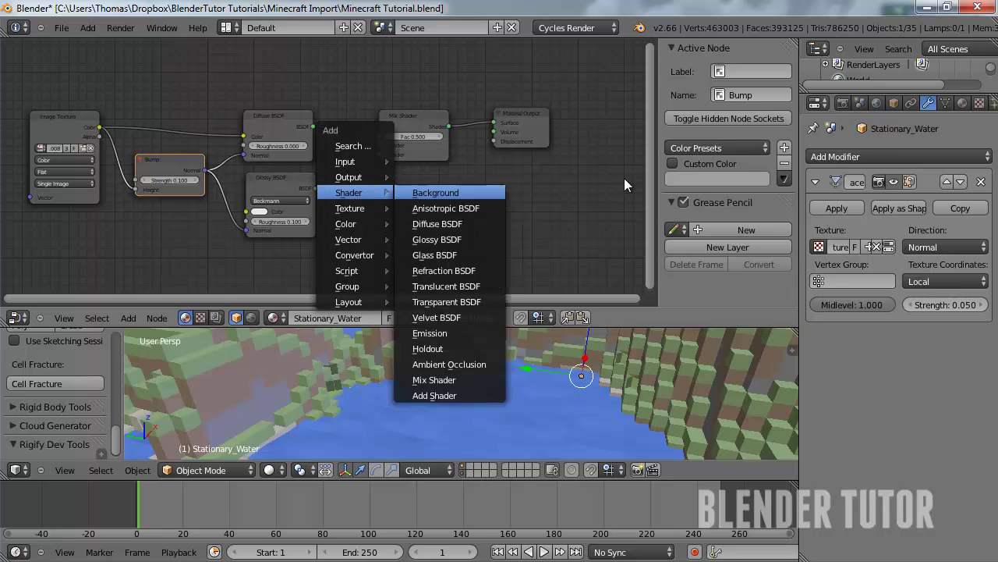
{"action": "key", "text": "Down"}
{"action": "key", "text": "Down"}
{"action": "key", "text": "Down"}
{"action": "key", "text": "Down"}
{"action": "key", "text": "Down"}
{"action": "key", "text": "Down"}
{"action": "key", "text": "Down"}
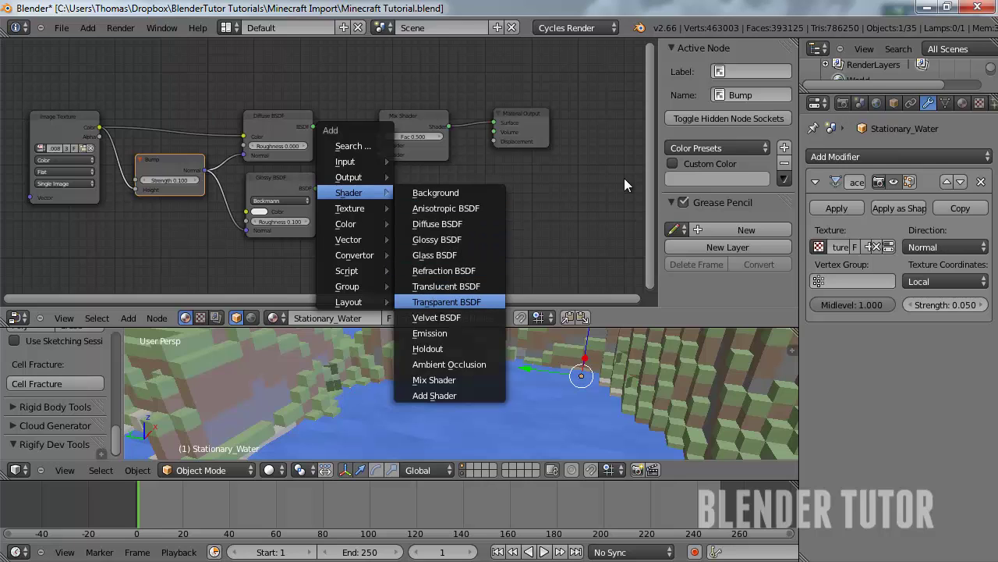
{"action": "left_click", "coordinate": [447, 302]}
{"action": "left_click_drag", "start_coordinate": [503, 226], "coordinate": [410, 208]}
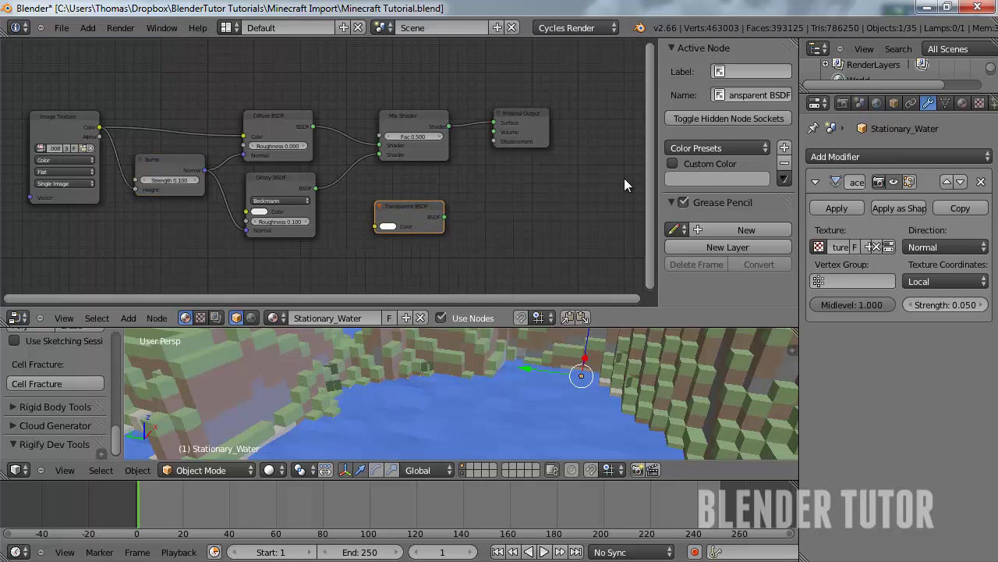
Make room before the Material Output node and place a duplicate of the Mix Shader there.
{"action": "left_click_drag", "start_coordinate": [521, 114], "coordinate": [641, 104]}
{"action": "left_click", "coordinate": [414, 119]}
{"action": "middle_click_drag", "start_coordinate": [414, 118], "coordinate": [328, 132]}
{"action": "key", "text": "shift+d"}
{"action": "left_click", "coordinate": [624, 185]}
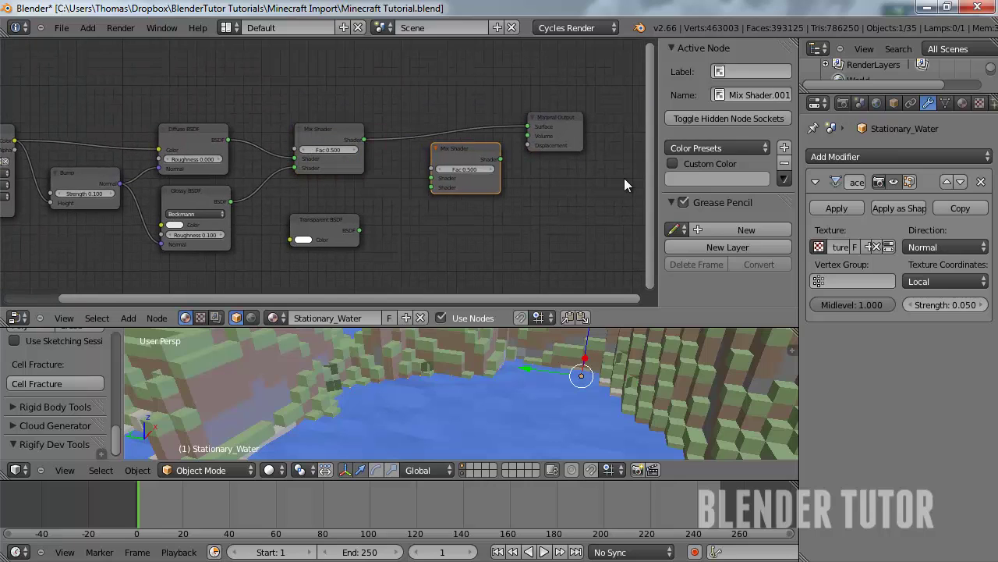
Link the first Mix Shader and the Transparent BSDF into the second Mix Shader and its output to the material Surface.
{"action": "left_click_drag", "start_coordinate": [363, 140], "coordinate": [431, 178]}
{"action": "left_click_drag", "start_coordinate": [359, 230], "coordinate": [431, 187]}
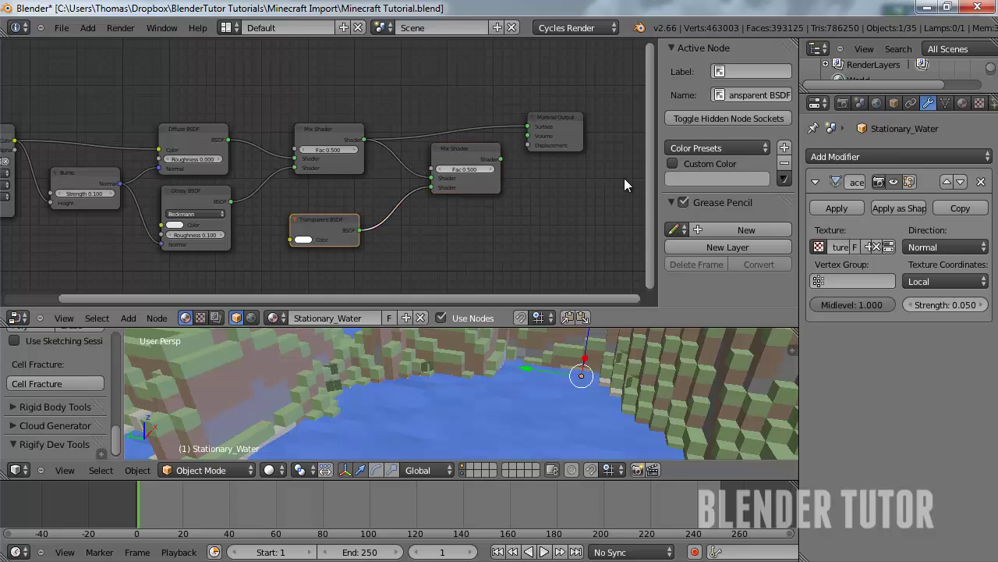
{"action": "left_click_drag", "start_coordinate": [506, 151], "coordinate": [528, 126]}
{"action": "left_click", "coordinate": [555, 117]}
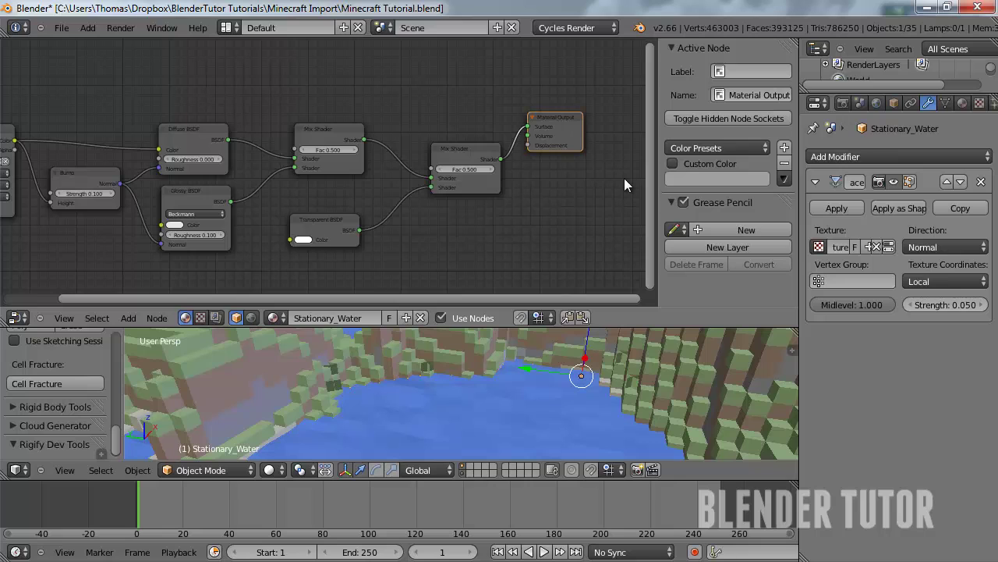
{"action": "left_click_drag", "start_coordinate": [468, 149], "coordinate": [444, 118]}
{"action": "middle_click_drag", "start_coordinate": [624, 185], "coordinate": [651, 171]}
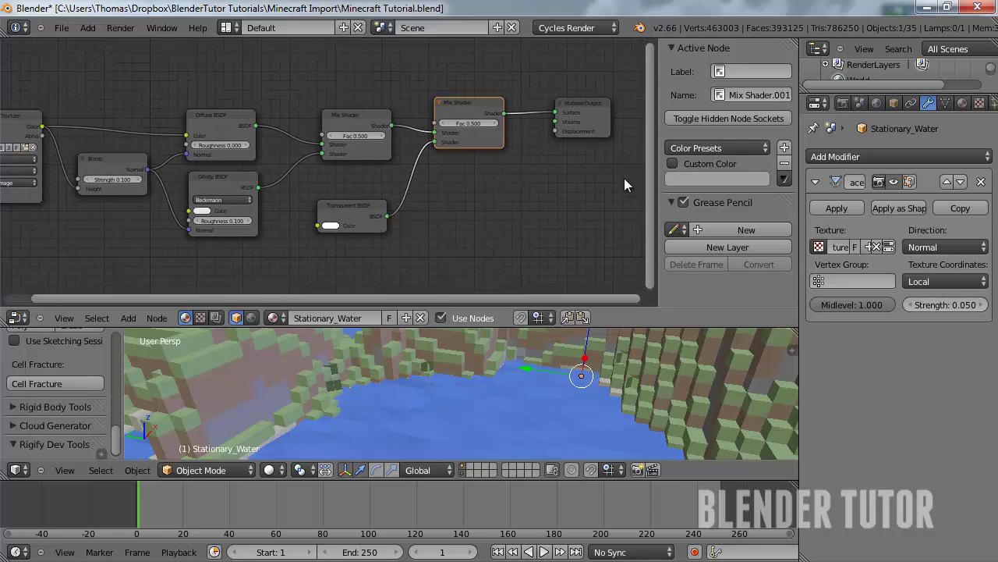
Set the mix factor of the second Mix Shader to 0.2.
{"action": "left_click", "coordinate": [468, 123]}
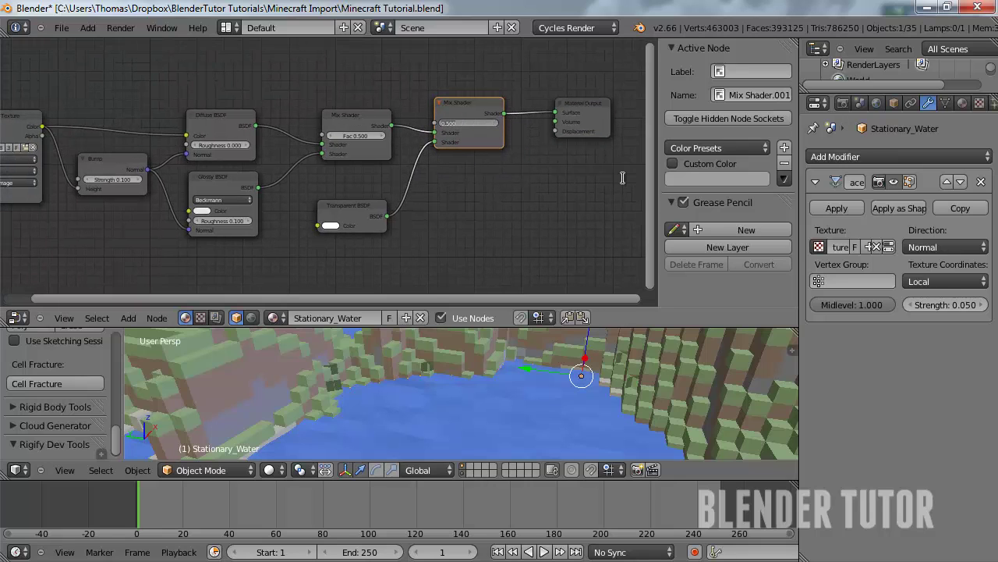
{"action": "type", "text": "0.2"}
{"action": "key", "text": "Return"}
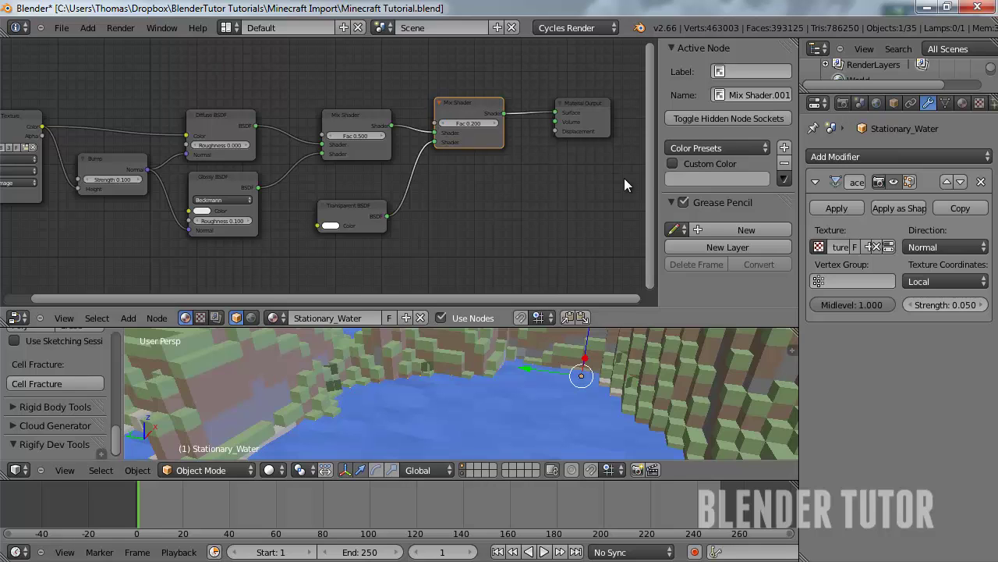
Enlarge the 3D viewport and preview the semi-transparent water and surrounding terrain in Rendered shading.
{"action": "left_click_drag", "start_coordinate": [624, 327], "coordinate": [624, 153]}
{"action": "left_click", "coordinate": [269, 470]}
{"action": "left_click", "coordinate": [312, 368]}
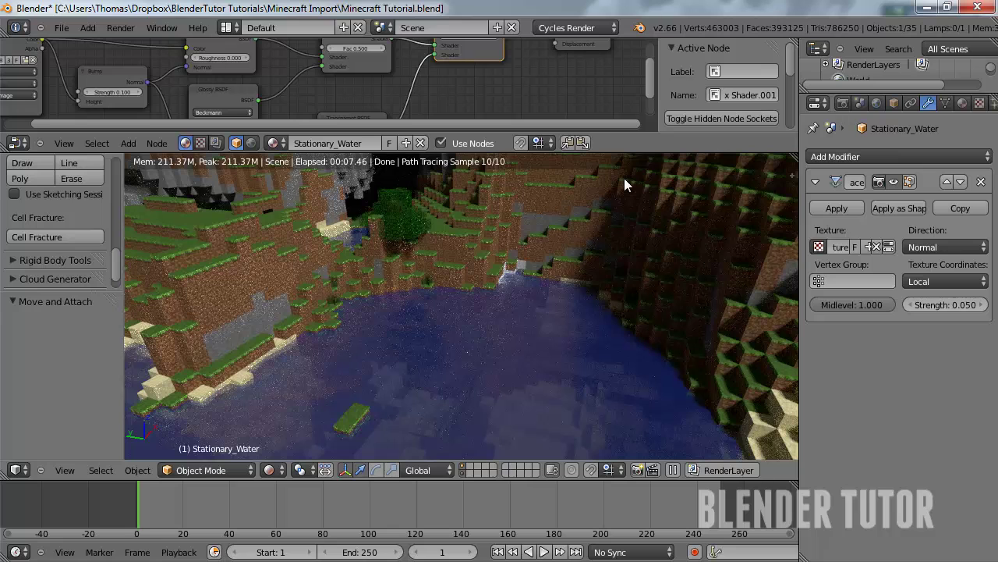
{"action": "middle_click_drag", "start_coordinate": [624, 184], "coordinate": [624, 185]}
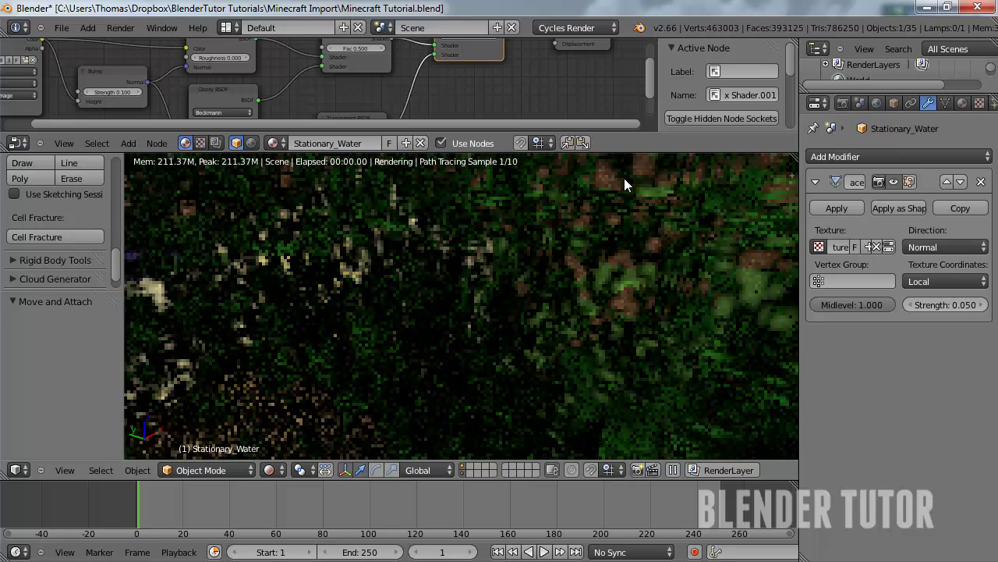
{"action": "scroll", "coordinate": [624, 185], "scroll_direction": "down", "scroll_amount": 8}
{"action": "middle_click_drag", "start_coordinate": [624, 185], "coordinate": [624, 253], "text": "shift"}
Reposition the view close to the water in Solid shading and preview its surface in Rendered shading.
{"action": "left_click", "coordinate": [273, 470]}
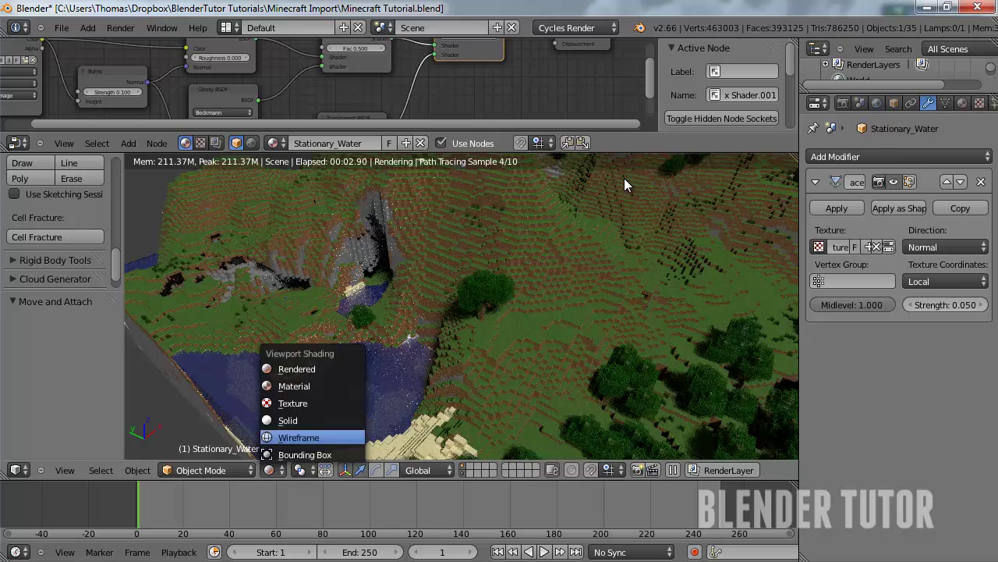
{"action": "key", "text": "Up"}
{"action": "key", "text": "Return"}
{"action": "middle_click_drag", "start_coordinate": [624, 185], "coordinate": [642, 154]}
{"action": "scroll", "coordinate": [624, 185], "scroll_direction": "up", "scroll_amount": 8}
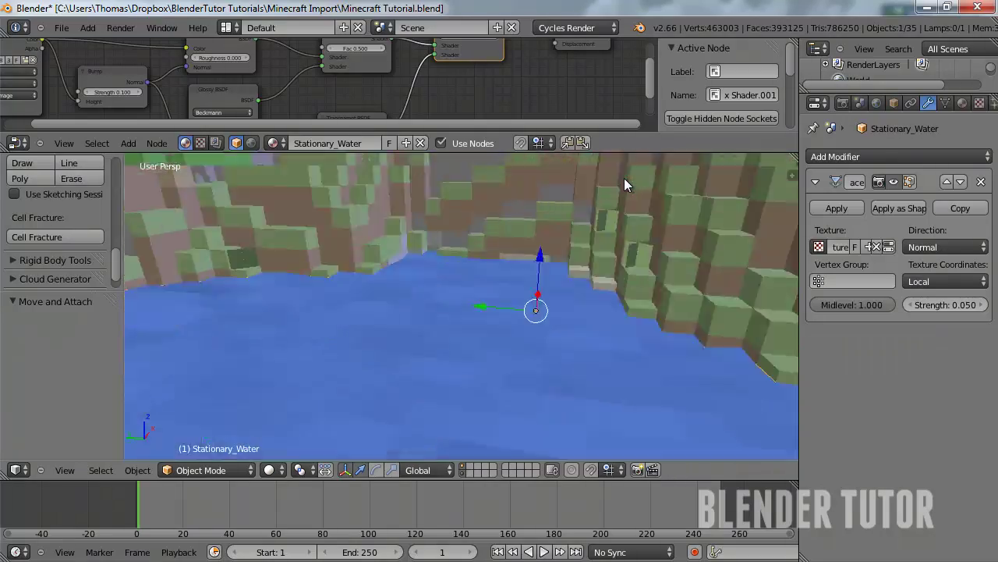
{"action": "left_click", "coordinate": [273, 470]}
{"action": "key", "text": "Up"}
{"action": "key", "text": "Up"}
{"action": "key", "text": "Up"}
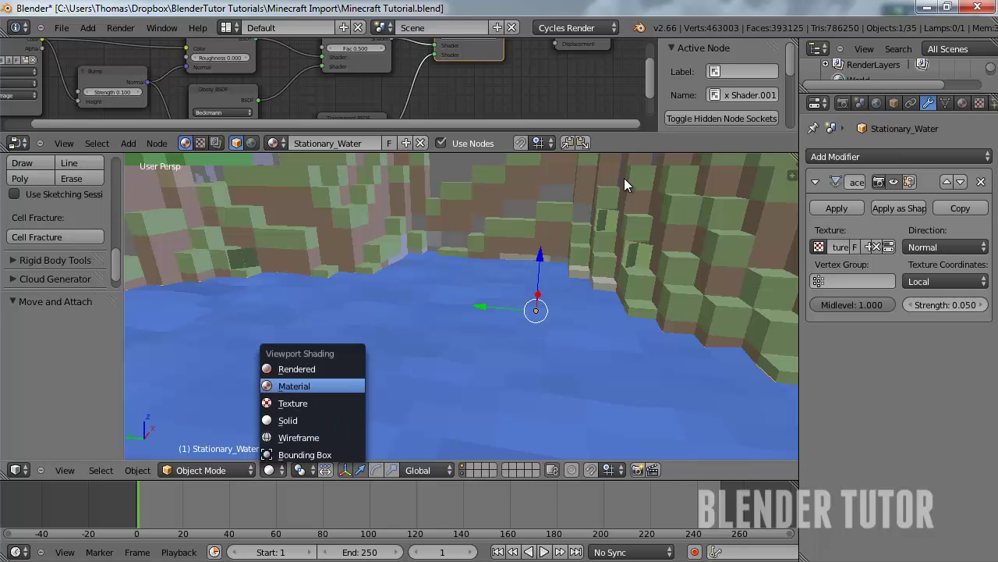
{"action": "key", "text": "Down"}
{"action": "key", "text": "Up"}
{"action": "key", "text": "Up"}
{"action": "key", "text": "Return"}
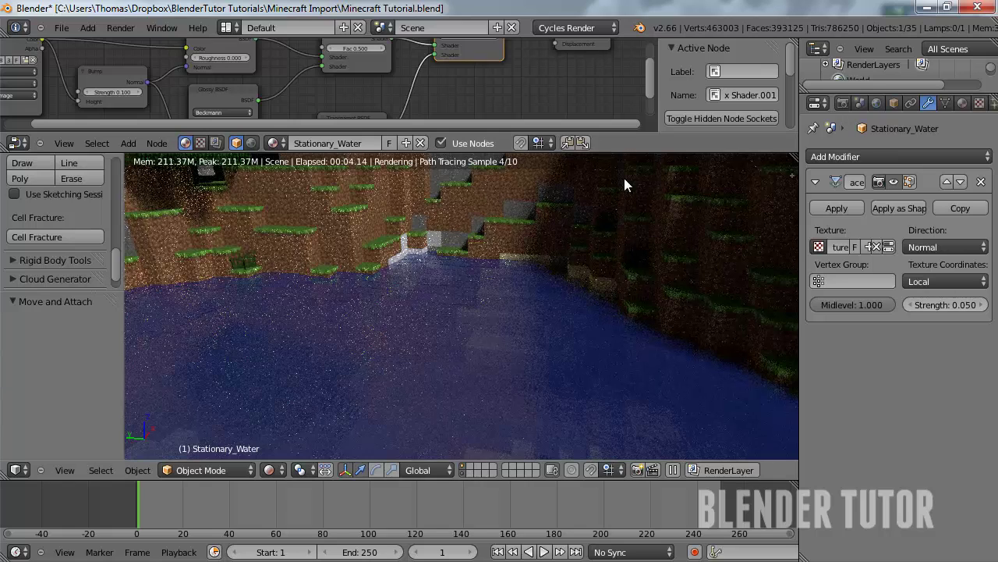
Return the viewport to Solid shading and merge the Node Editor area back into a single 3D viewport.
{"action": "left_click", "coordinate": [274, 470]}
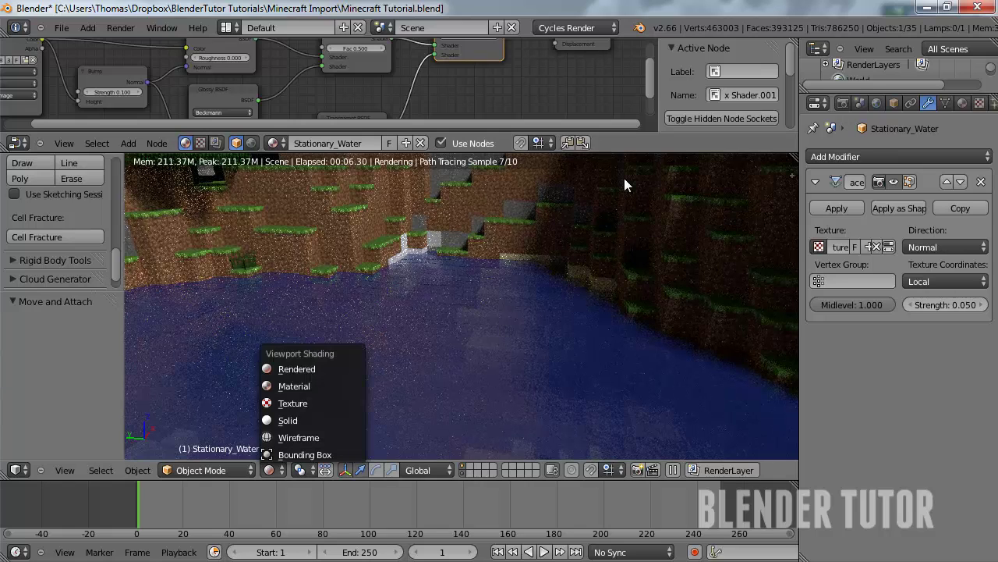
{"action": "key", "text": "Up"}
{"action": "key", "text": "Up"}
{"action": "key", "text": "Up"}
{"action": "key", "text": "Return"}
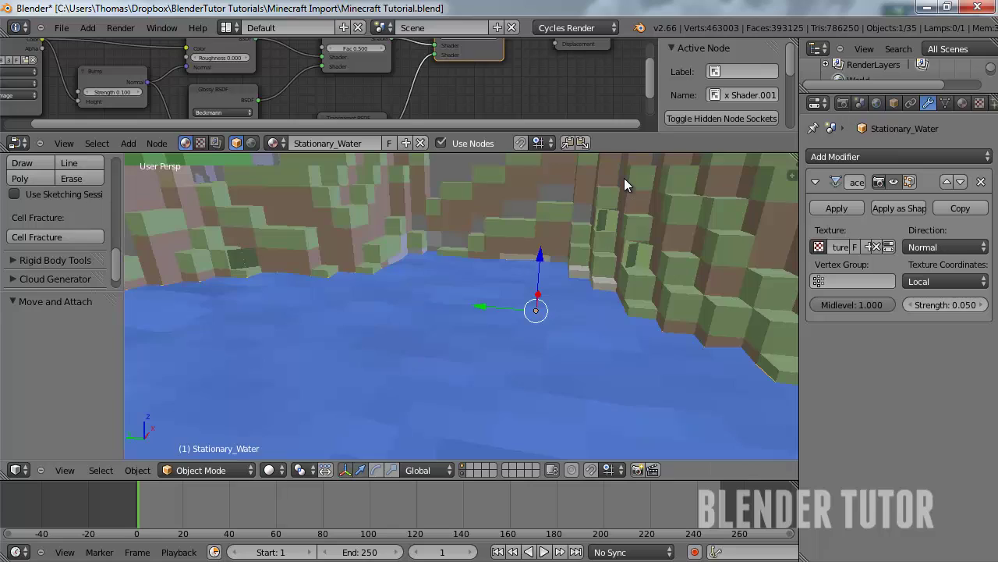
{"action": "left_click_drag", "start_coordinate": [625, 153], "coordinate": [625, 312]}
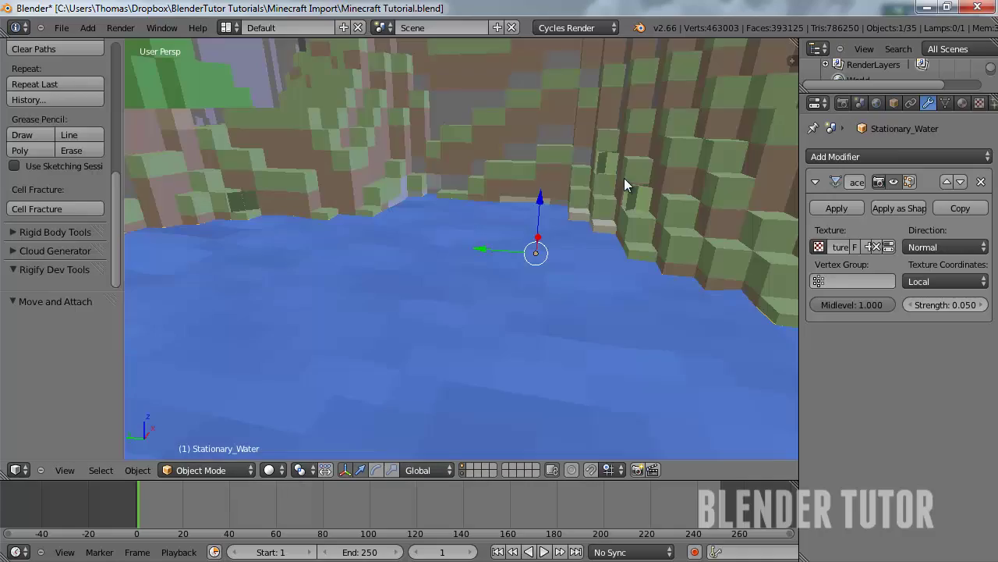
Frame the landscape from above the forest looking toward the mountains and align the camera to this view.
{"action": "scroll", "coordinate": [624, 179], "scroll_direction": "down", "scroll_amount": 10}
{"action": "mouse_move", "coordinate": [624, 179]}
{"action": "middle_mouse_down"}
{"action": "mouse_move", "coordinate": [515, 215]}
{"action": "mouse_move", "coordinate": [484, 207]}
{"action": "mouse_move", "coordinate": [713, 176]}
{"action": "mouse_move", "coordinate": [624, 185]}
{"action": "mouse_move", "coordinate": [628, 227]}
{"action": "middle_mouse_up"}
{"action": "scroll", "coordinate": [624, 185], "scroll_direction": "up", "scroll_amount": 5}
{"action": "scroll", "coordinate": [624, 185], "scroll_direction": "down", "scroll_amount": 3}
{"action": "mouse_move", "coordinate": [624, 185]}
{"action": "middle_mouse_down"}
{"action": "mouse_move", "coordinate": [624, 144]}
{"action": "mouse_move", "coordinate": [626, 204]}
{"action": "mouse_move", "coordinate": [627, 193]}
{"action": "middle_mouse_up"}
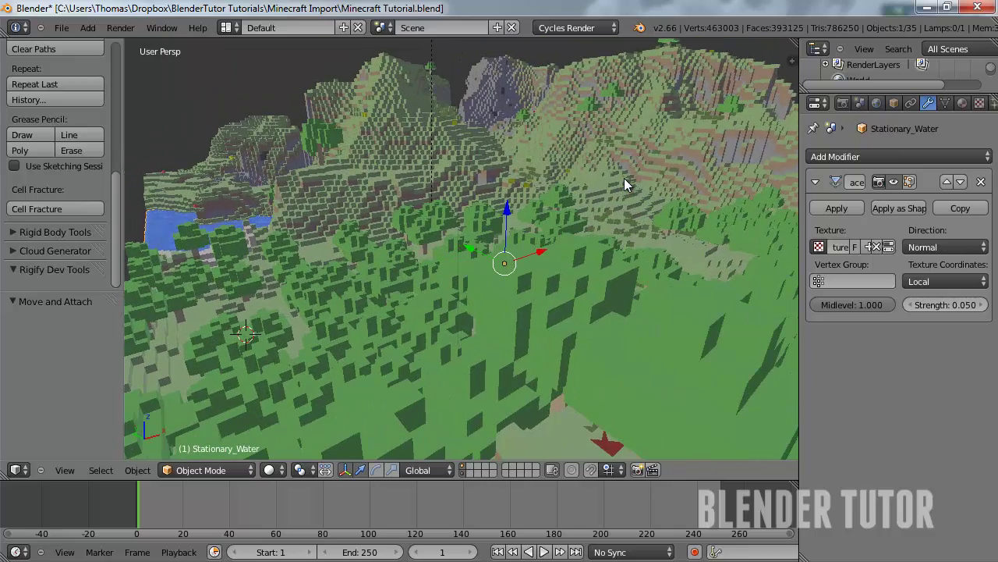
{"action": "key", "text": "ctrl+alt+KP_0"}
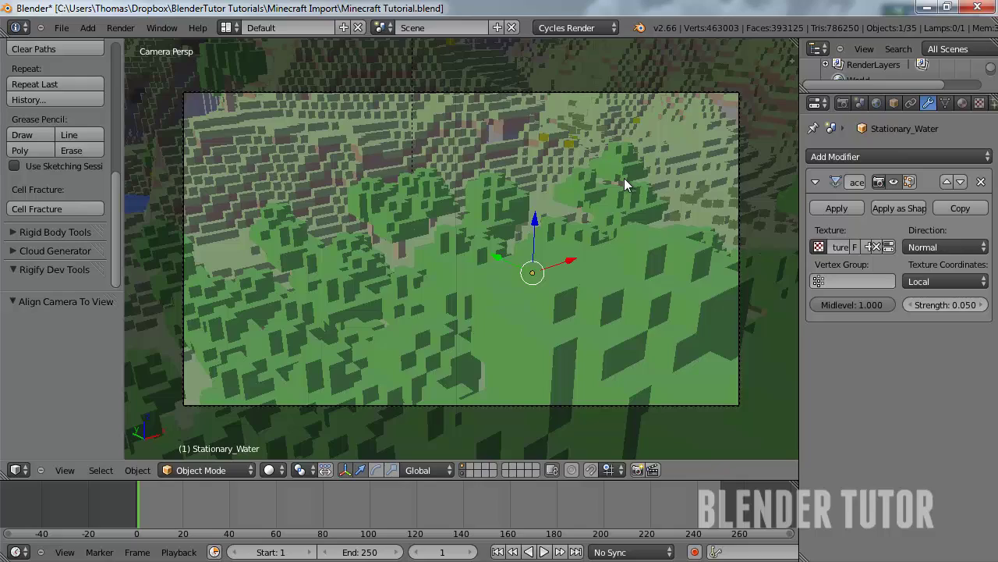
Select the camera and rotate it freely upward so the mountain peaks and sky fit in the frame.
{"action": "right_click", "coordinate": [624, 185]}
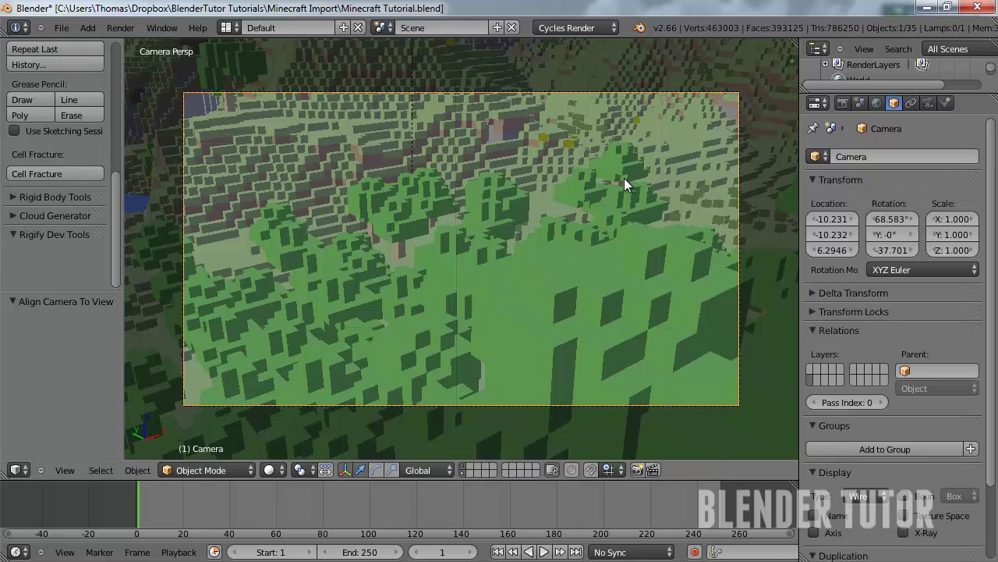
{"action": "key", "text": "r"}
{"action": "key", "text": "r"}
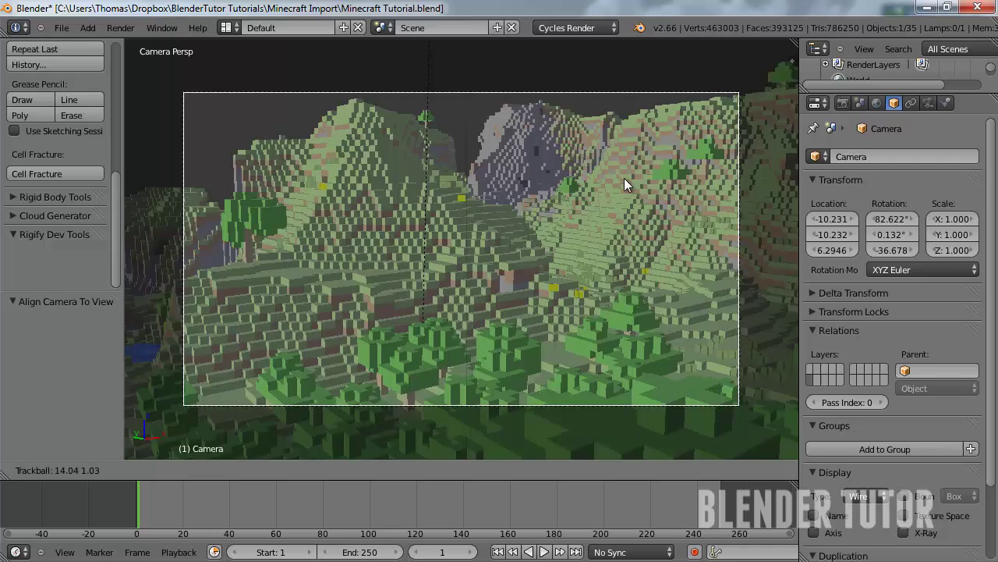
{"action": "left_click", "coordinate": [624, 185]}
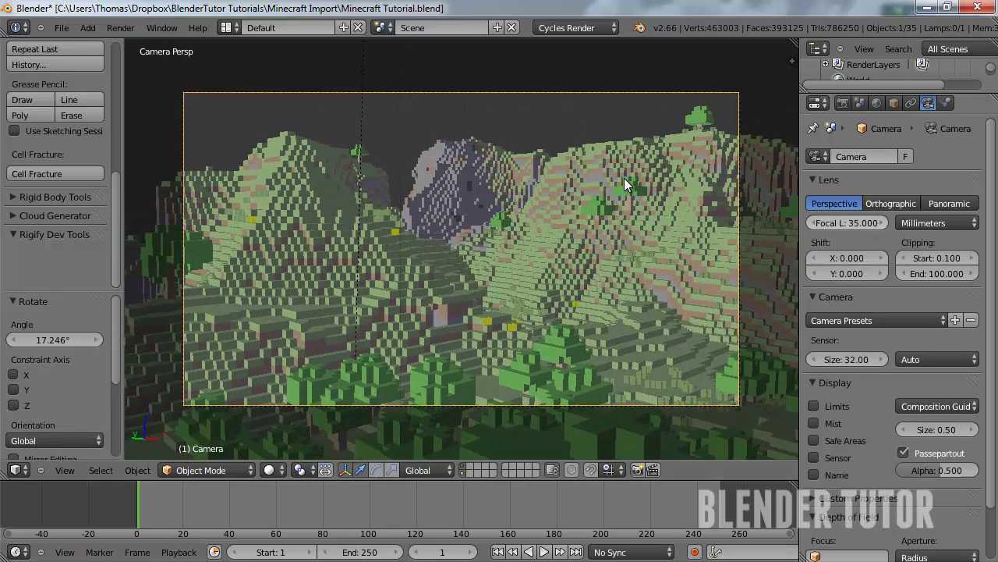
Set the camera's focal length to about 17.5 mm and rotate it freely upward by about 11.7° to show more sky.
{"action": "left_click_drag", "start_coordinate": [847, 223], "coordinate": [773, 223]}
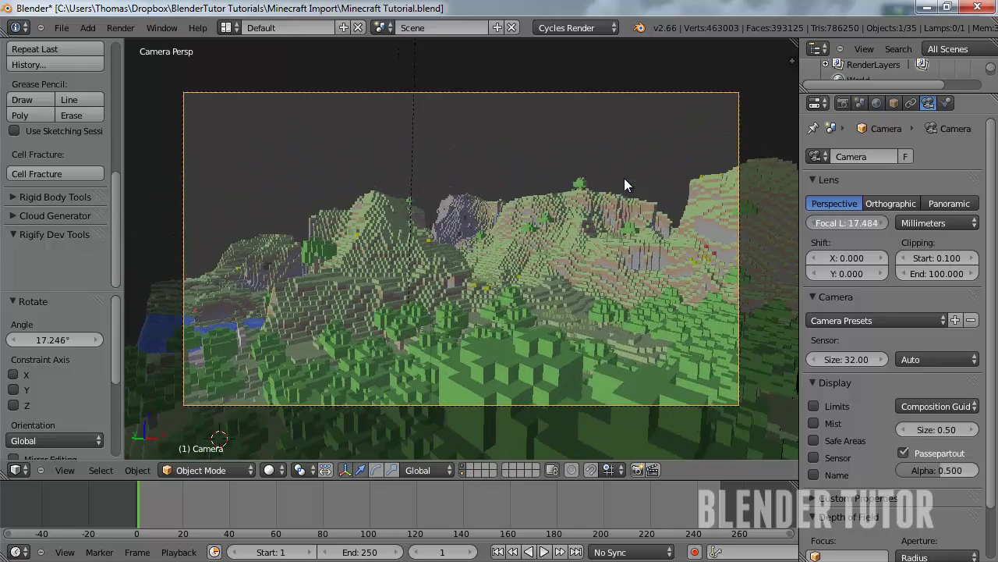
{"action": "scroll", "coordinate": [624, 184], "scroll_direction": "up", "scroll_amount": 2}
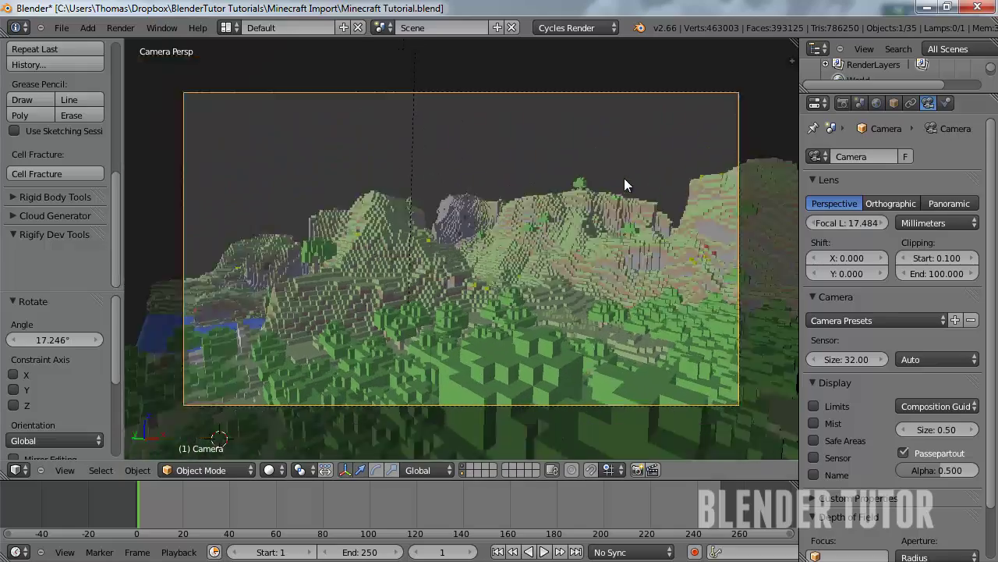
{"action": "key", "text": "r"}
{"action": "key", "text": "r"}
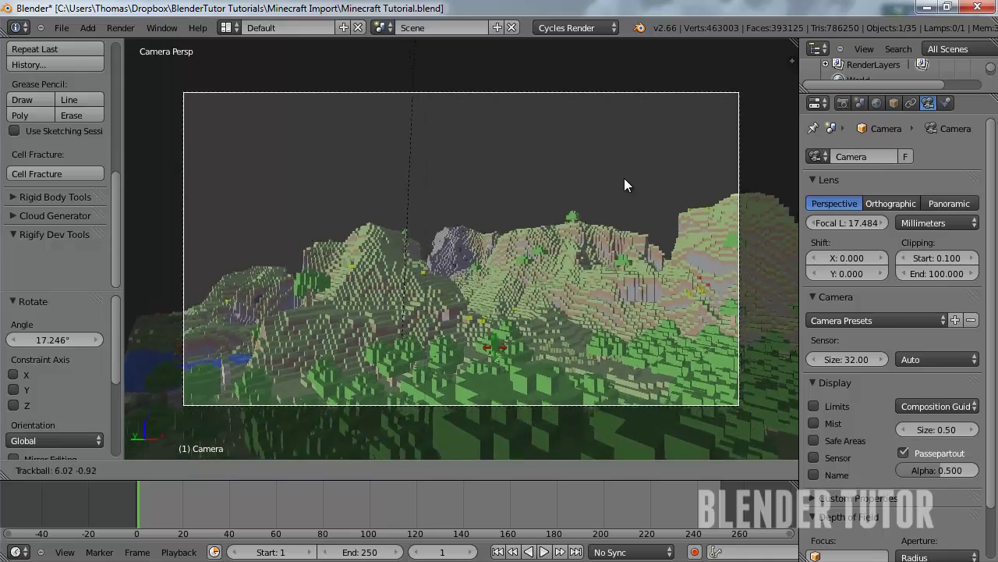
{"action": "left_click", "coordinate": [626, 185]}
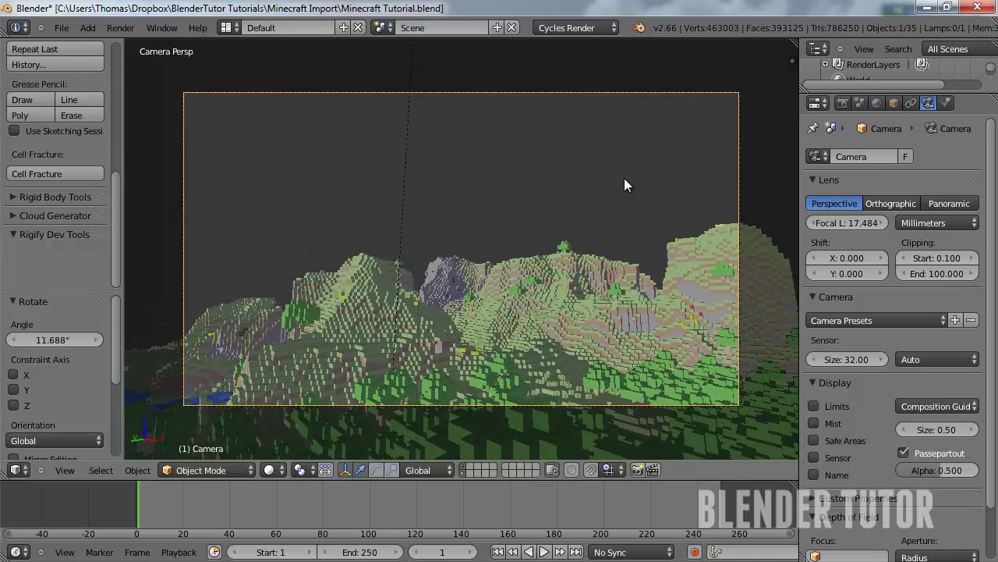
Lower the camera by about 0.22 along the global Z axis.
{"action": "key", "text": "g"}
{"action": "key", "text": "z"}
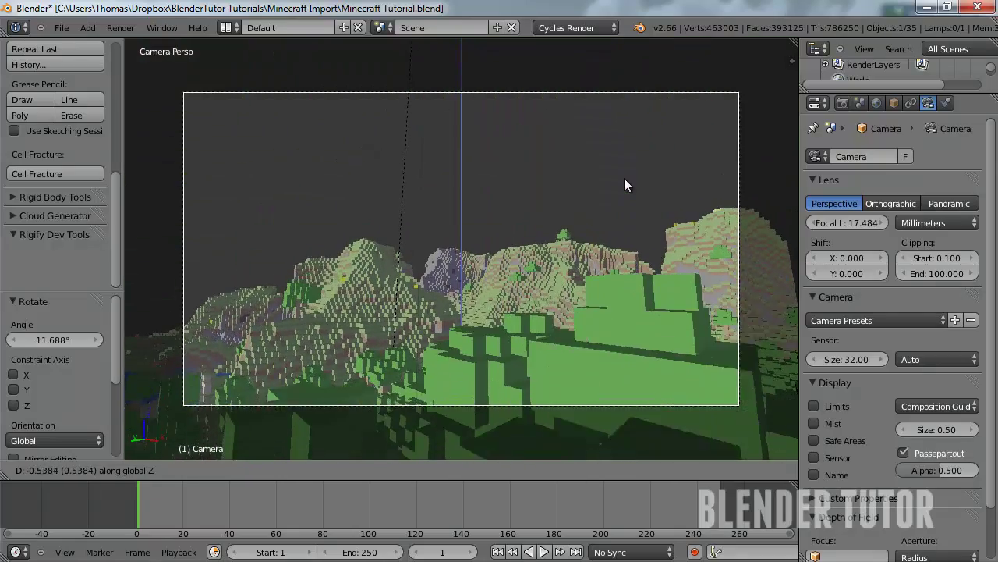
{"action": "left_click", "coordinate": [624, 185]}
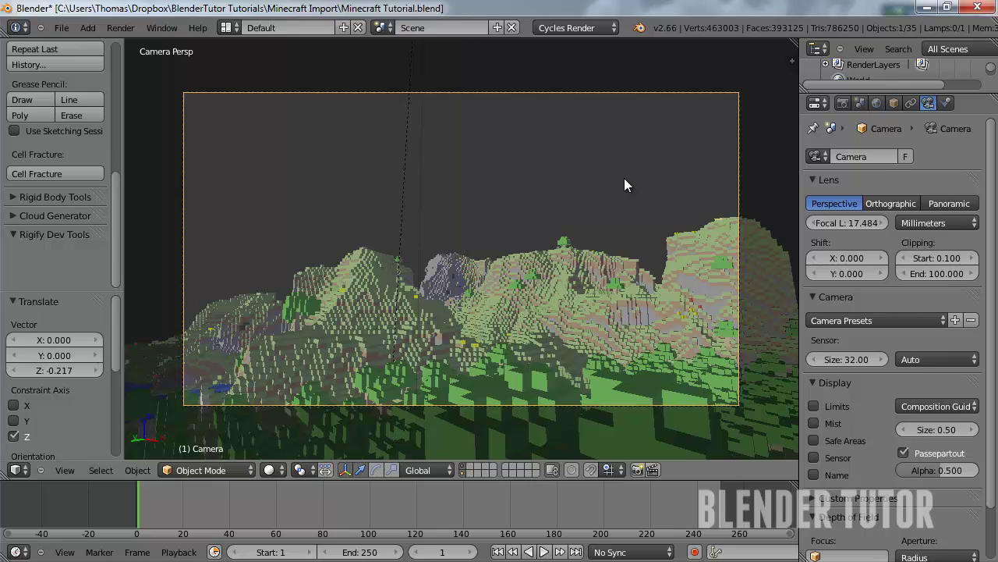
Rotate the camera about -20.6° around its local X axis to frame the forest and mountains, and save the file over the existing one.
{"action": "key", "text": "r"}
{"action": "key", "text": "Escape"}
{"action": "key", "text": "r"}
{"action": "key", "text": "x"}
{"action": "key", "text": "x"}
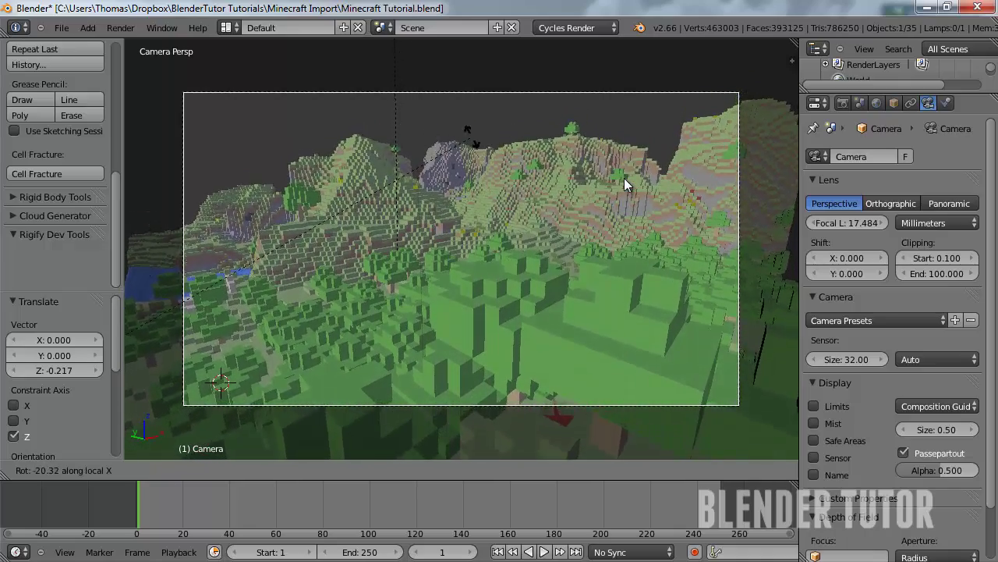
{"action": "left_click", "coordinate": [624, 184]}
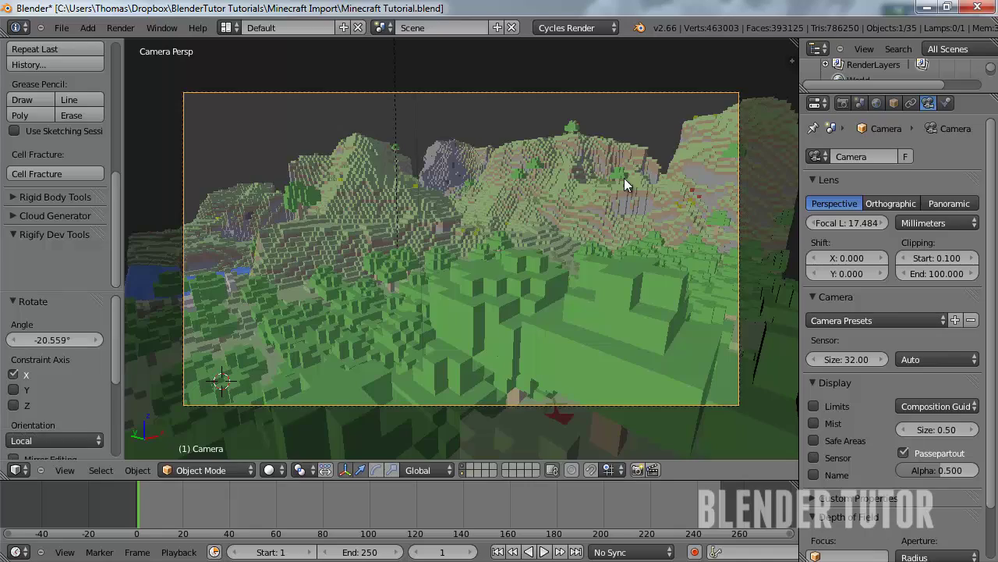
{"action": "key", "text": "ctrl+s"}
{"action": "key", "text": "Return"}
Select the sun lamp and rotate it in the top orthographic view so it shines across the terrain toward positive X.
{"action": "key", "text": "KP_0"}
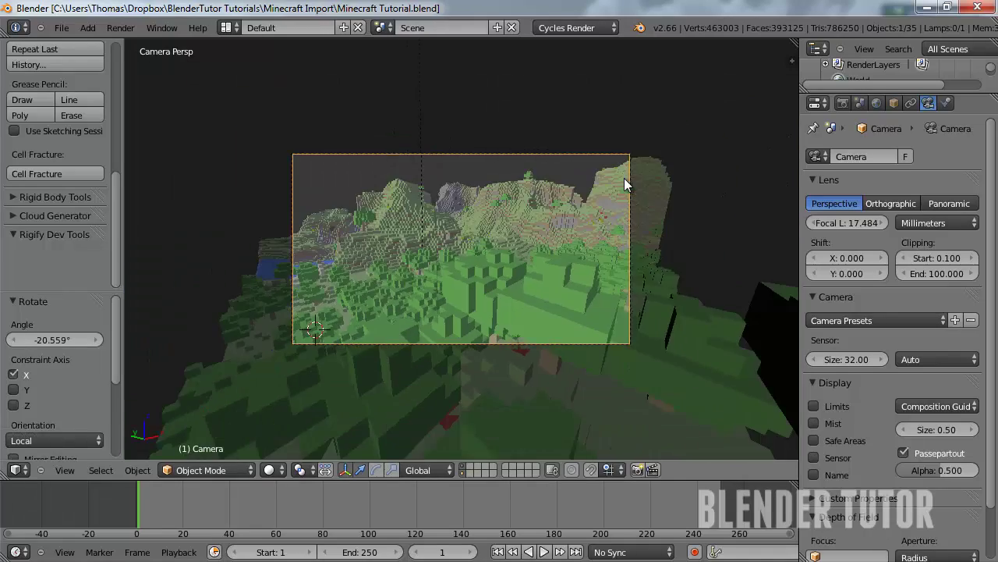
{"action": "scroll", "coordinate": [624, 184], "scroll_direction": "down", "scroll_amount": 10}
{"action": "middle_click_drag", "start_coordinate": [624, 184], "coordinate": [554, 173]}
{"action": "right_click", "coordinate": [294, 162]}
{"action": "key", "text": "KP_7"}
{"action": "key", "text": "KP_5"}
{"action": "scroll", "coordinate": [624, 184], "scroll_direction": "up", "scroll_amount": 1}
{"action": "mouse_move", "coordinate": [624, 184]}
{"action": "middle_mouse_down", "text": "shift"}
{"action": "mouse_move", "coordinate": [651, 170]}
{"action": "mouse_move", "coordinate": [647, 152]}
{"action": "middle_mouse_up", "text": "shift"}
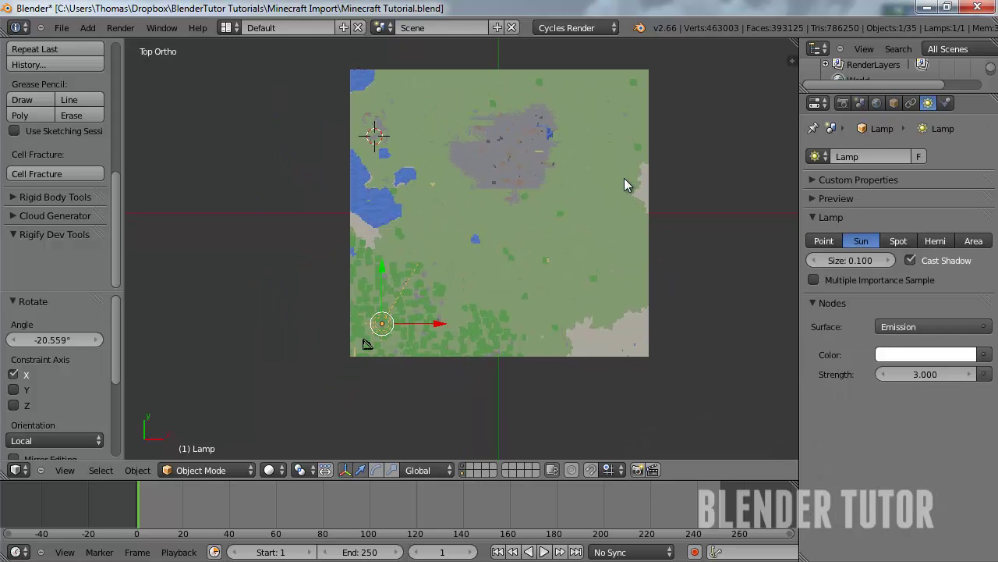
{"action": "key", "text": "r"}
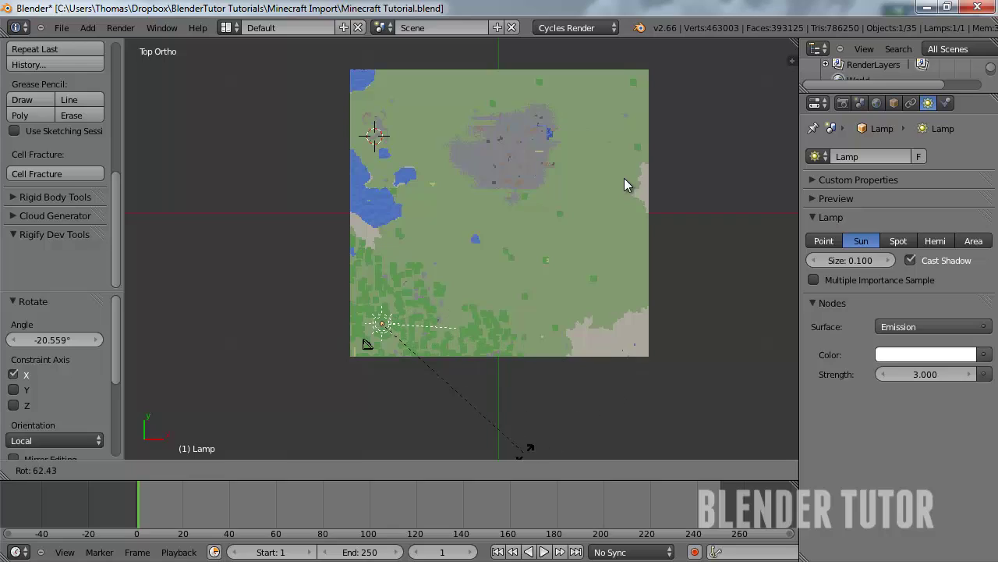
{"action": "left_click", "coordinate": [624, 184]}
Move the sun lamp about -8.05 in X and 6.70 in Y, beyond the terrain's edge, and tint its light pale yellow.
{"action": "key", "text": "g"}
{"action": "left_click", "coordinate": [624, 184]}
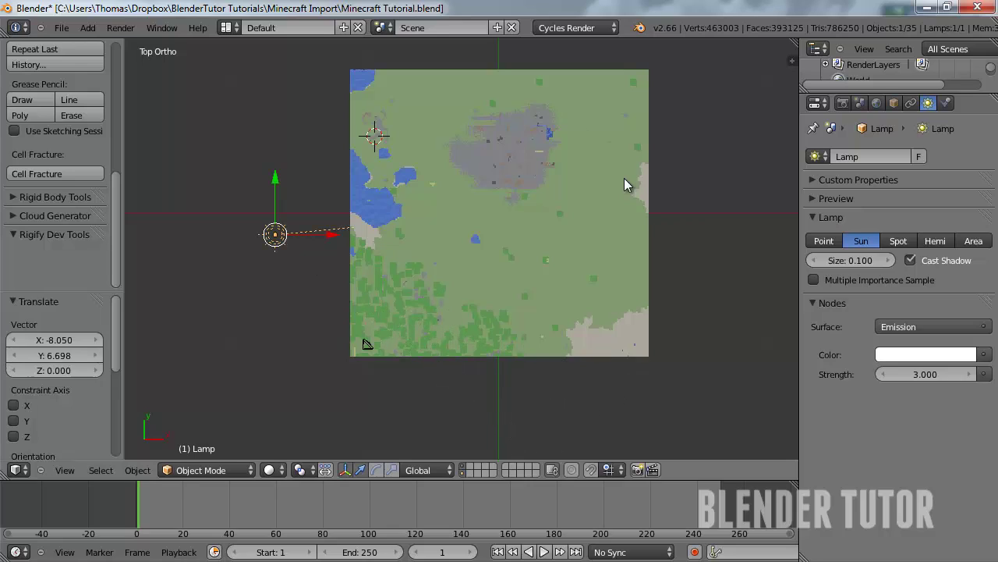
{"action": "middle_click_drag", "start_coordinate": [624, 185], "coordinate": [624, 184]}
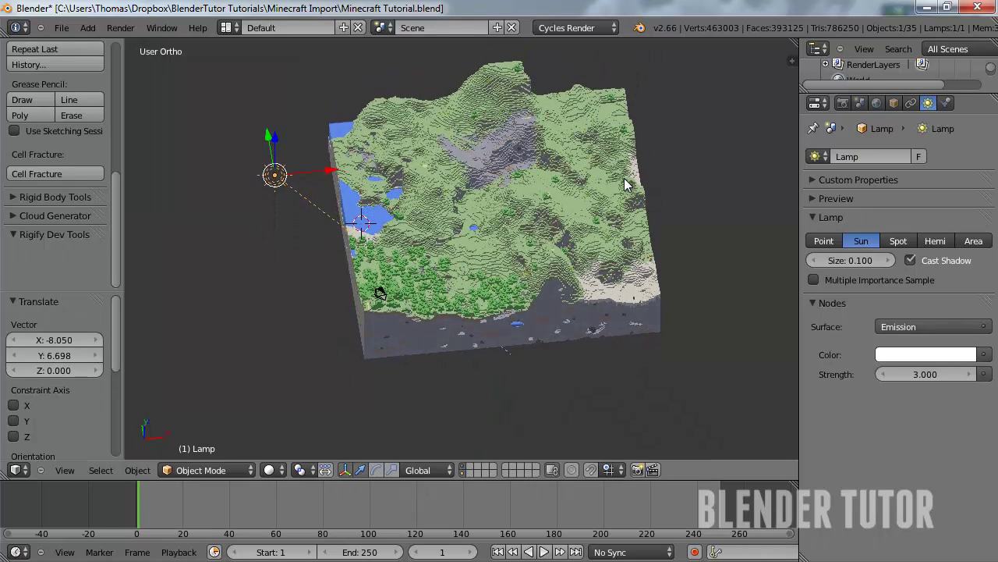
{"action": "left_click", "coordinate": [926, 355]}
{"action": "left_click_drag", "start_coordinate": [896, 187], "coordinate": [883, 197]}
Duplicate the sun lamp about 27.9 along X to the opposite side of the terrain and rotate the copy 180° around Z.
{"action": "key", "text": "shift+d"}
{"action": "key", "text": "x"}
{"action": "left_click", "coordinate": [625, 179]}
{"action": "type", "text": "r"}
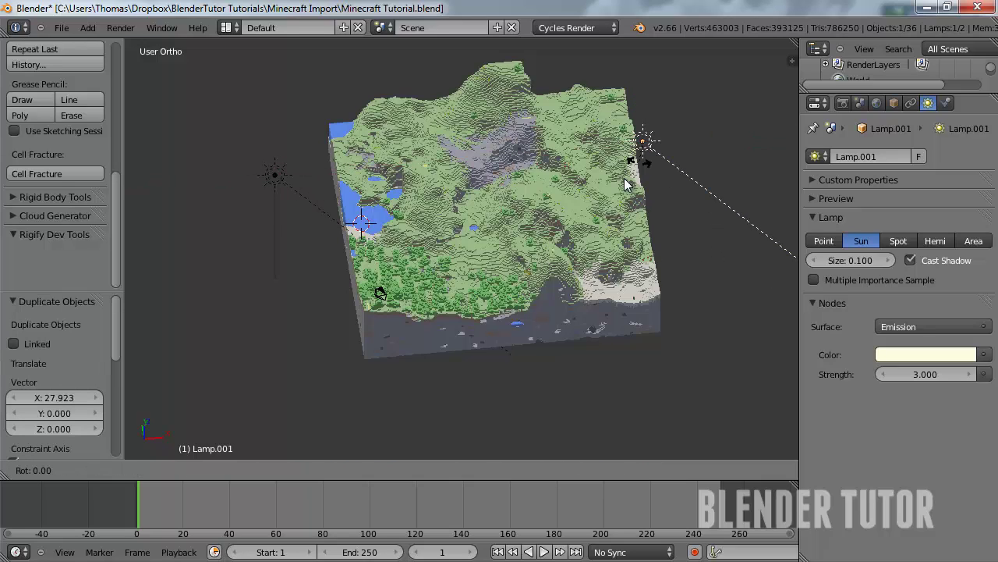
{"action": "type", "text": "z"}
{"action": "type", "text": "180"}
{"action": "key", "text": "Return"}
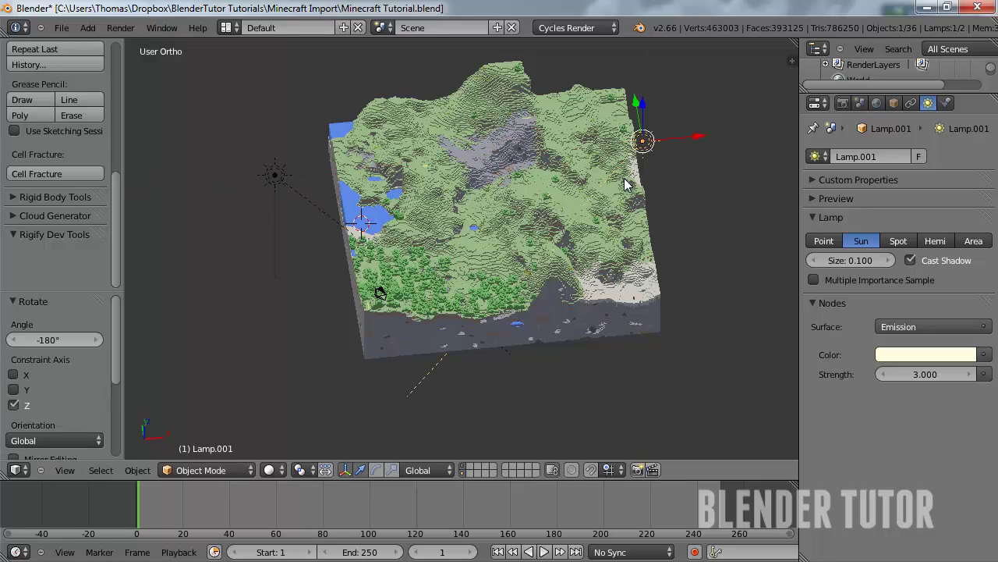
Turn off shadow casting on the duplicated sun lamp and set its strength to 1, size to 3 and color to pale blue.
{"action": "left_click", "coordinate": [911, 260]}
{"action": "left_click", "coordinate": [925, 374]}
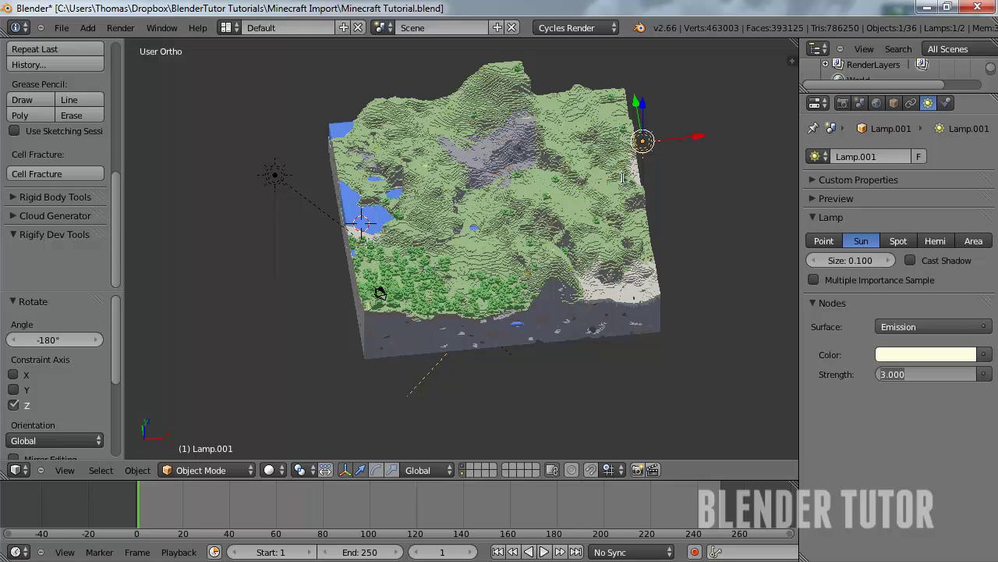
{"action": "type", "text": "1"}
{"action": "key", "text": "Return"}
{"action": "left_click", "coordinate": [850, 260]}
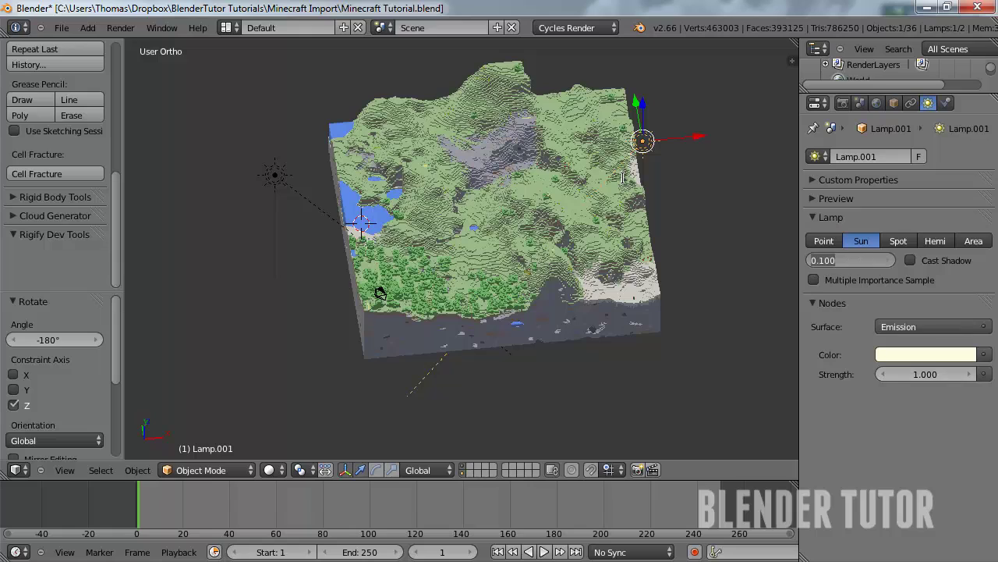
{"action": "type", "text": "3"}
{"action": "key", "text": "Return"}
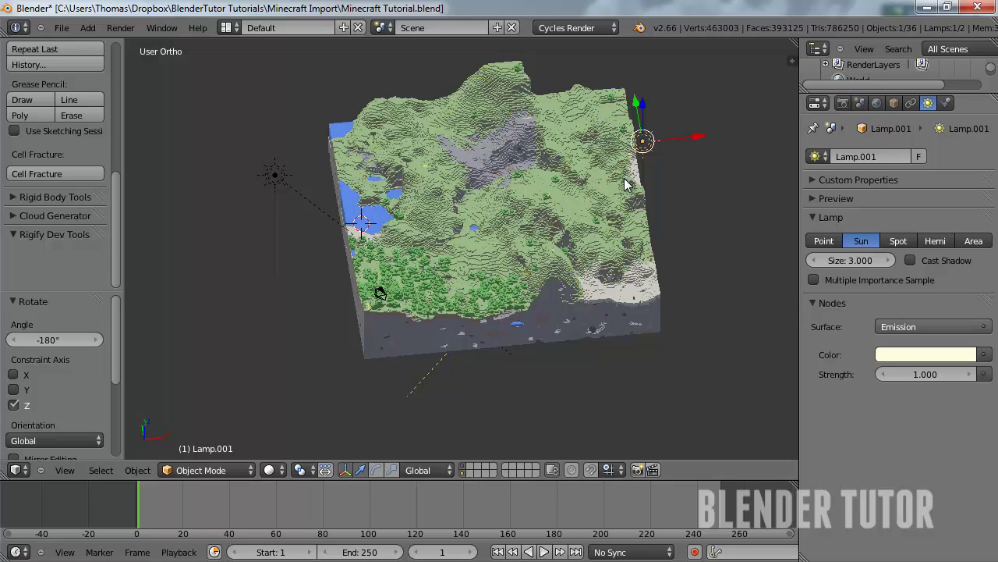
{"action": "left_click", "coordinate": [925, 354]}
{"action": "left_click_drag", "start_coordinate": [883, 197], "coordinate": [907, 174]}
Return to the camera view, fit its frame in the viewport and save the file.
{"action": "mouse_move", "coordinate": [624, 185]}
{"action": "middle_mouse_down"}
{"action": "mouse_move", "coordinate": [550, 184]}
{"action": "mouse_move", "coordinate": [679, 181]}
{"action": "mouse_move", "coordinate": [624, 183]}
{"action": "mouse_move", "coordinate": [619, 129]}
{"action": "mouse_move", "coordinate": [585, 158]}
{"action": "mouse_move", "coordinate": [624, 183]}
{"action": "middle_mouse_up"}
{"action": "scroll", "coordinate": [624, 185], "scroll_direction": "up", "scroll_amount": 4}
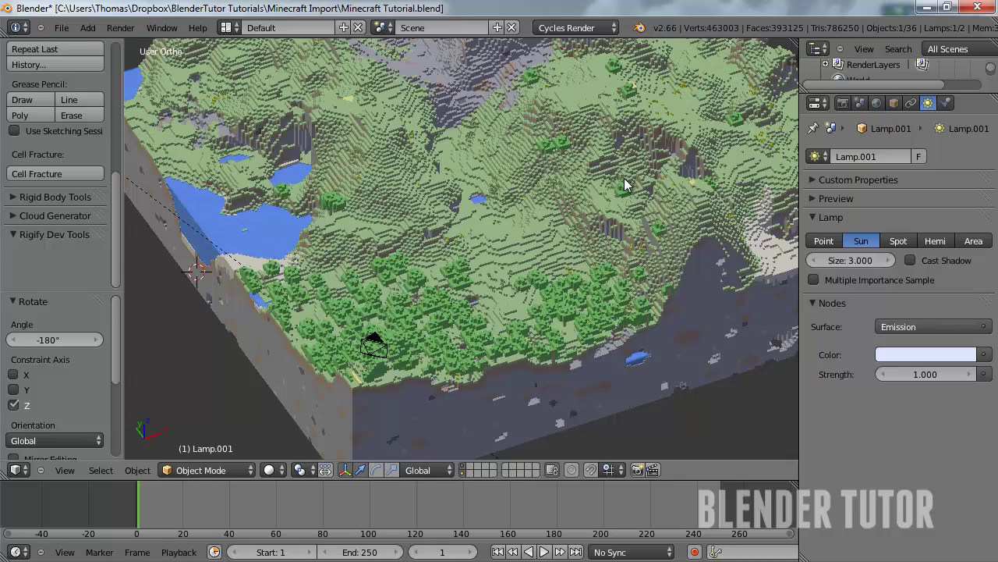
{"action": "middle_click_drag", "start_coordinate": [624, 184], "coordinate": [624, 183]}
{"action": "key", "text": "KP_0"}
{"action": "scroll", "coordinate": [624, 184], "scroll_direction": "up", "scroll_amount": 3}
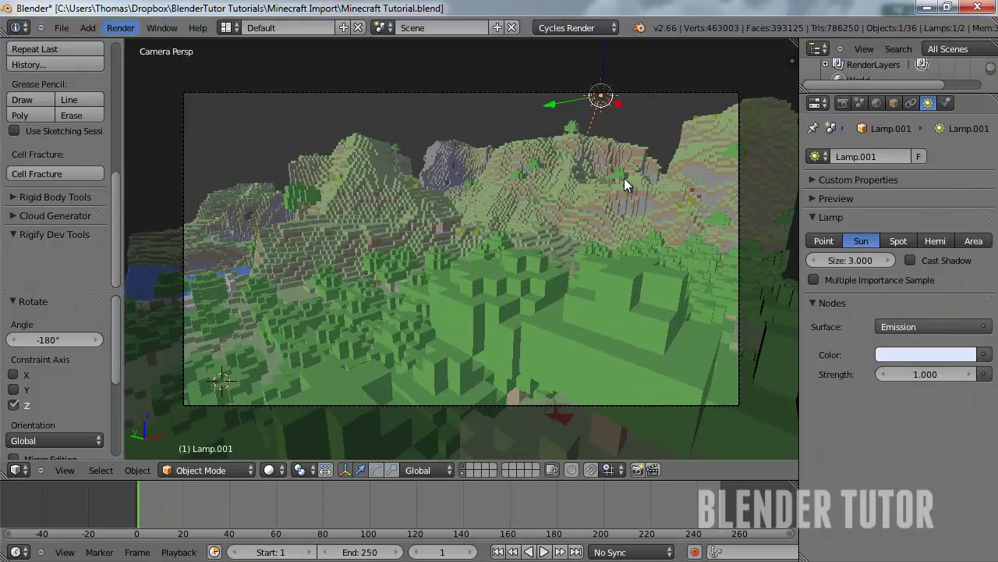
{"action": "left_click", "coordinate": [61, 27]}
{"action": "left_click", "coordinate": [77, 125]}
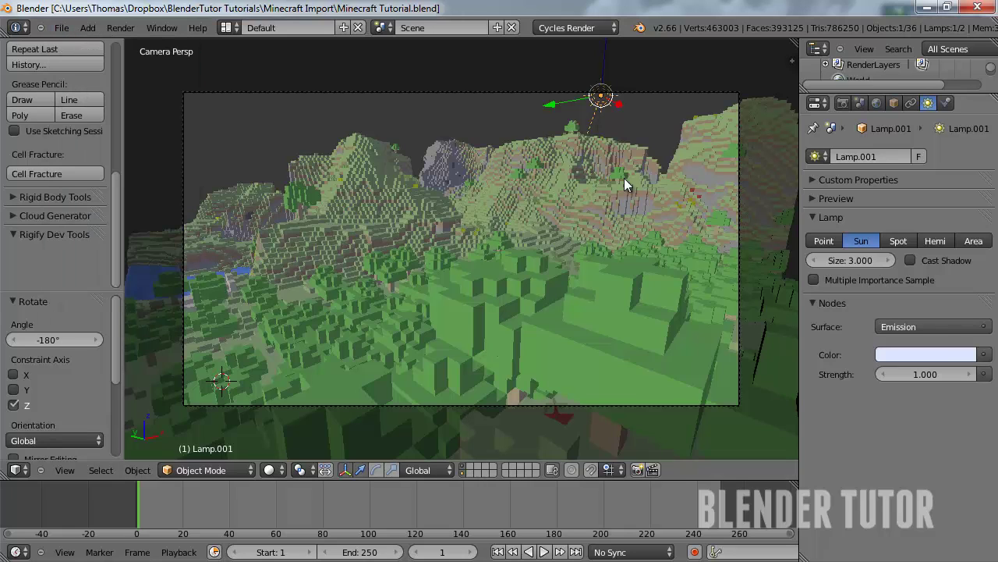
Show the render settings, preview the camera view in Rendered shading and return the viewport to Solid shading.
{"action": "left_click", "coordinate": [842, 103]}
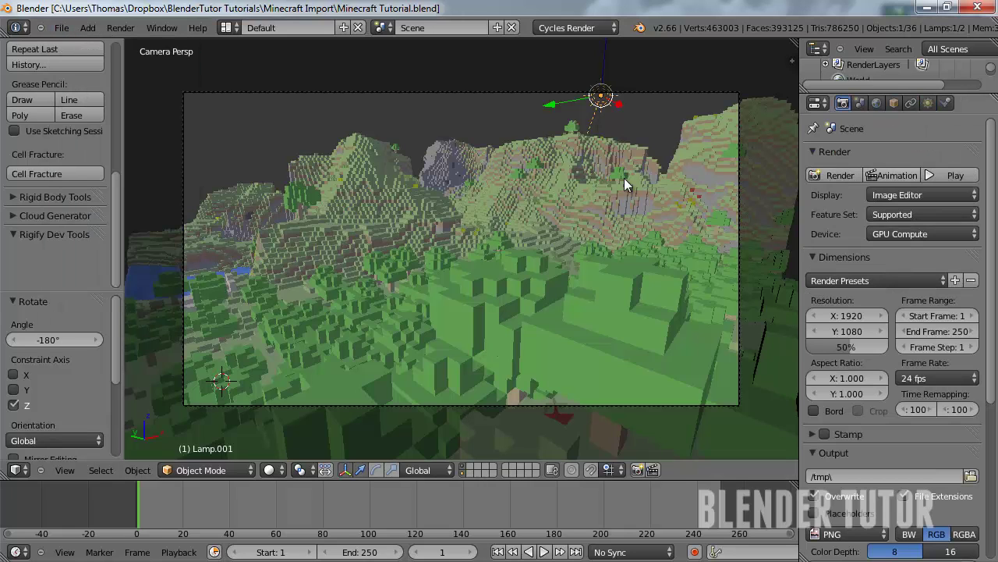
{"action": "left_click", "coordinate": [270, 469]}
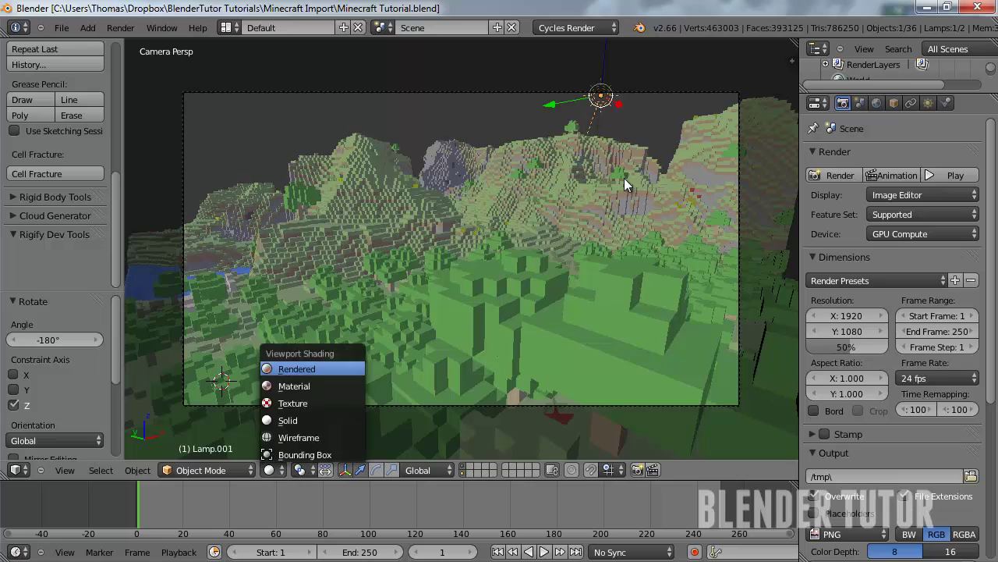
{"action": "left_click", "coordinate": [312, 428]}
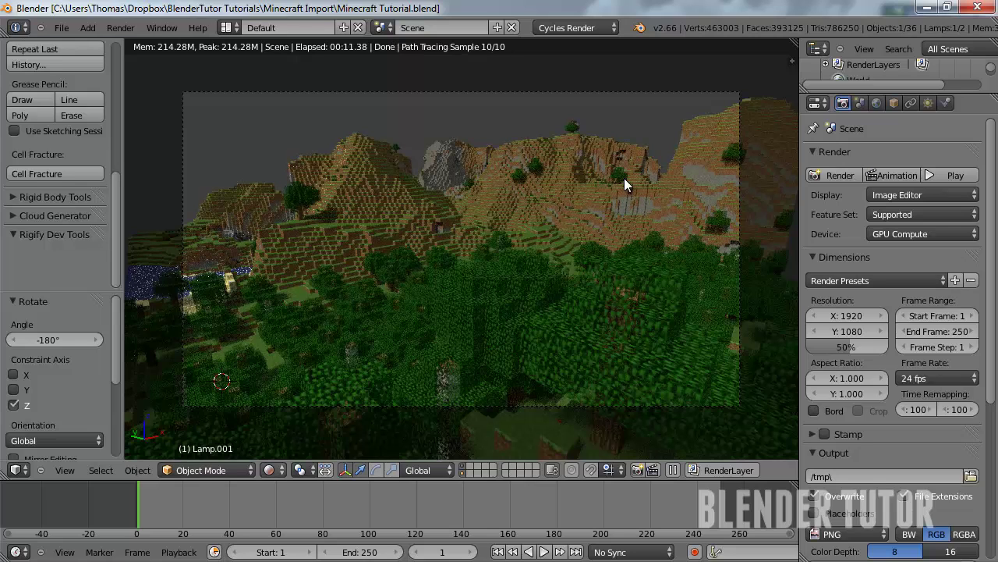
{"action": "left_click", "coordinate": [273, 470]}
{"action": "left_click", "coordinate": [290, 420]}
Set the light path bounces to a maximum of 4 and a minimum of 0, and enable No Caustics.
{"action": "scroll", "coordinate": [893, 328], "scroll_direction": "down", "scroll_amount": 1}
{"action": "scroll", "coordinate": [893, 328], "scroll_direction": "down", "scroll_amount": 7}
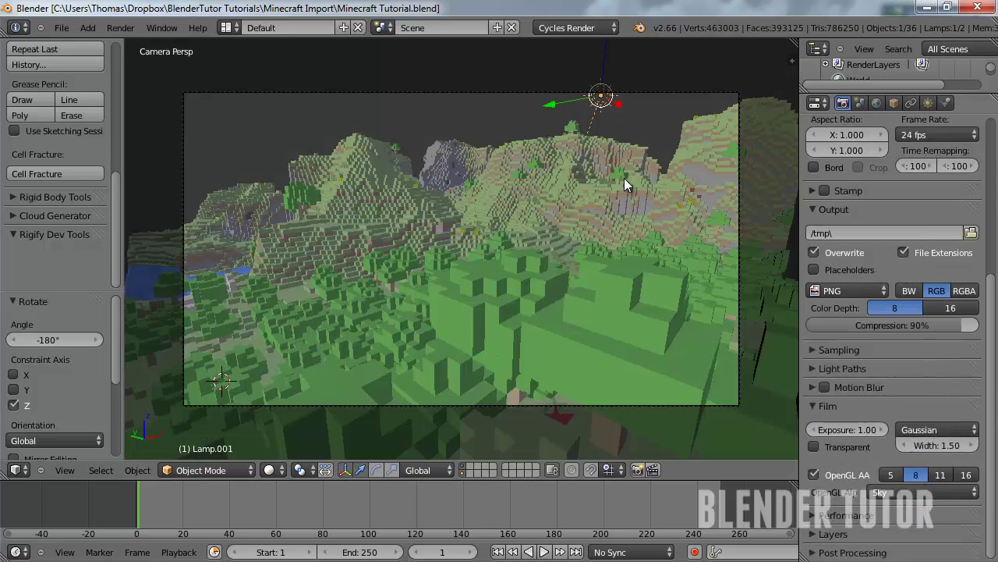
{"action": "left_click", "coordinate": [841, 368]}
{"action": "left_click", "coordinate": [937, 427]}
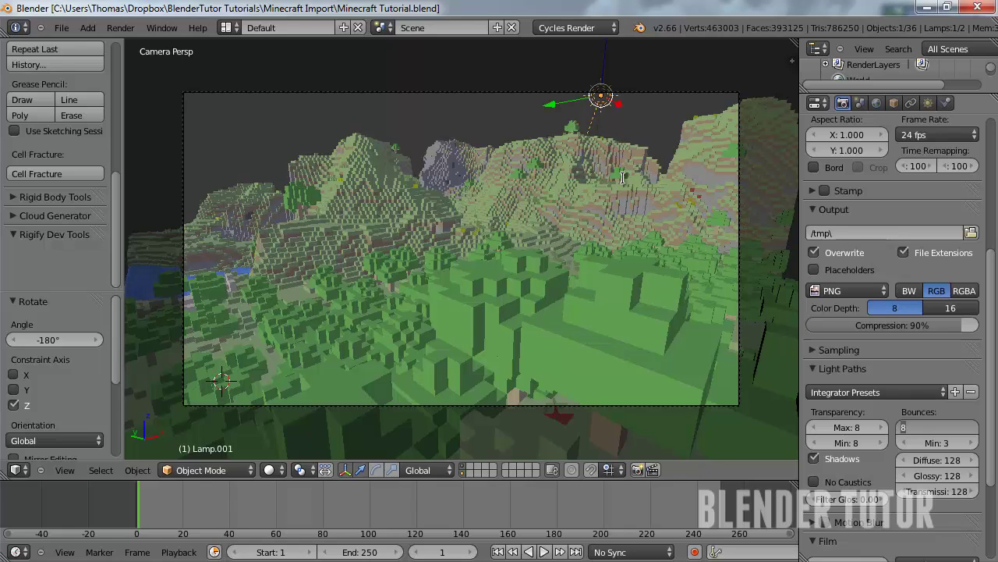
{"action": "type", "text": "4"}
{"action": "key", "text": "Return"}
{"action": "left_click", "coordinate": [937, 443]}
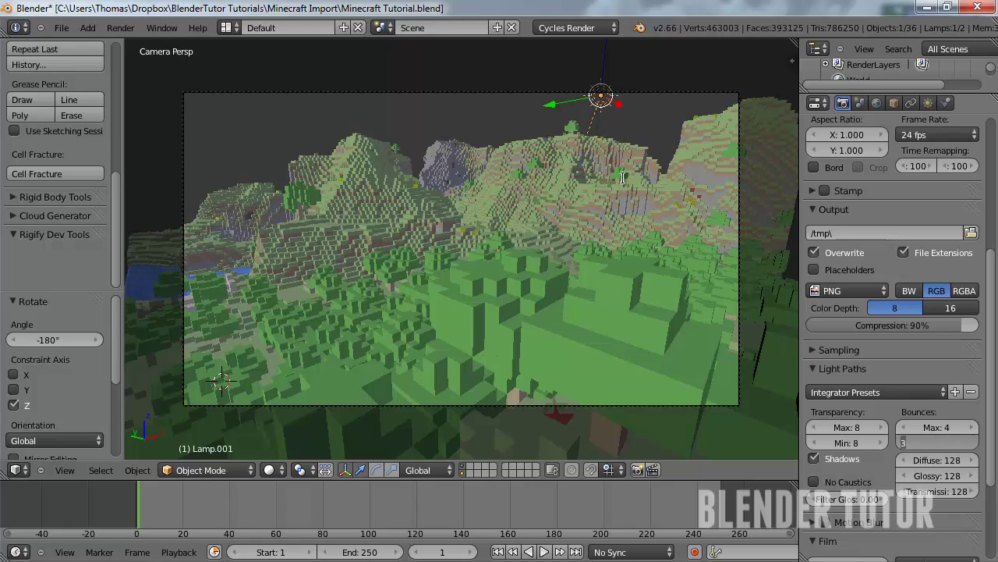
{"action": "type", "text": "0"}
{"action": "key", "text": "Return"}
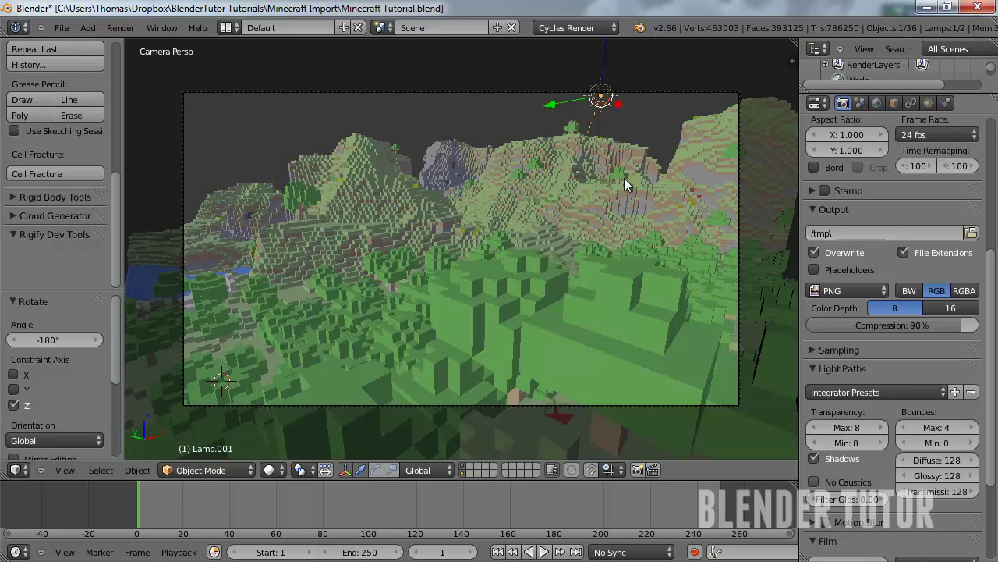
{"action": "left_click", "coordinate": [813, 482]}
{"action": "left_click", "coordinate": [843, 368]}
Set the number of render samples to 150 in the sampling settings.
{"action": "left_click", "coordinate": [839, 350]}
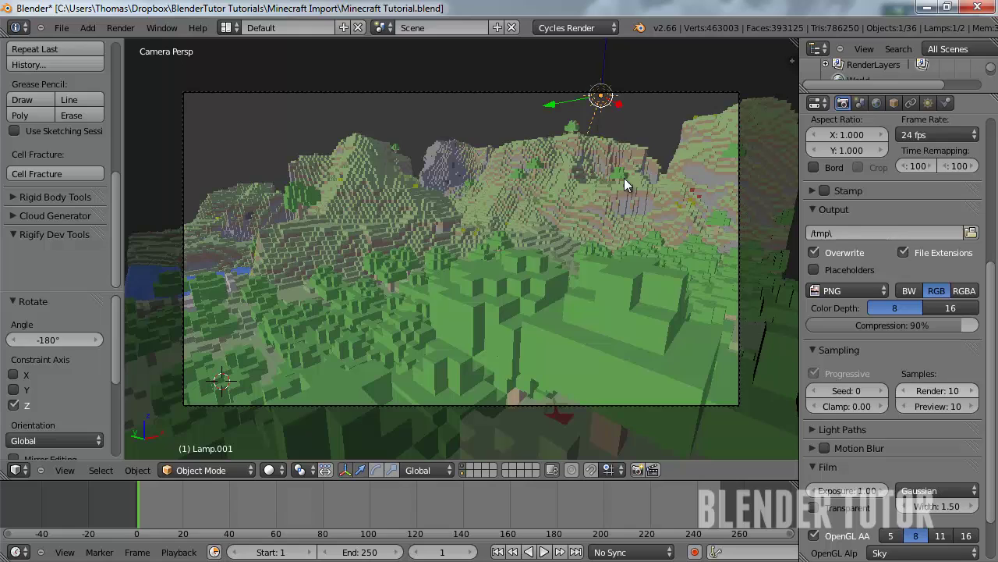
{"action": "left_click", "coordinate": [937, 390]}
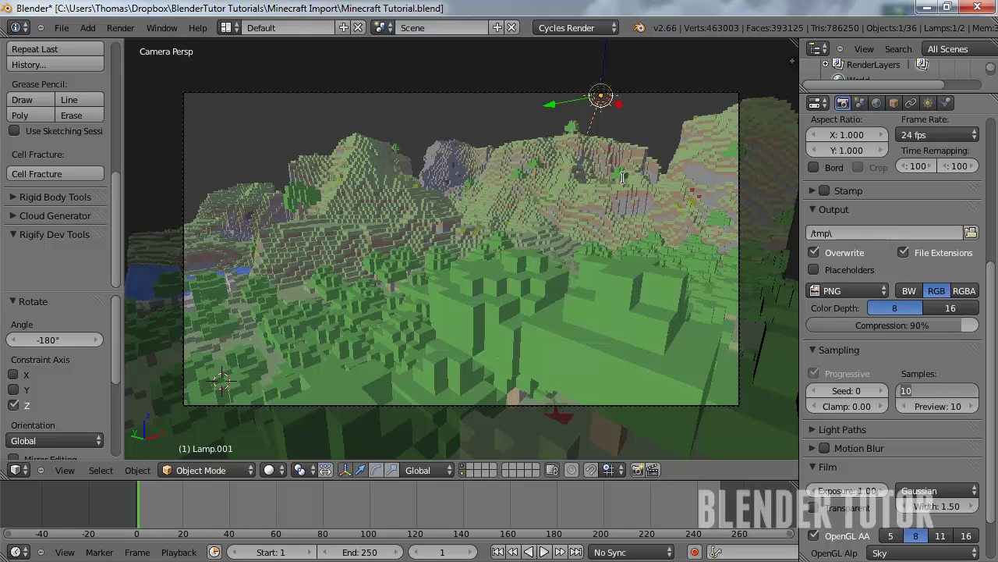
{"action": "type", "text": "150"}
{"action": "key", "text": "Return"}
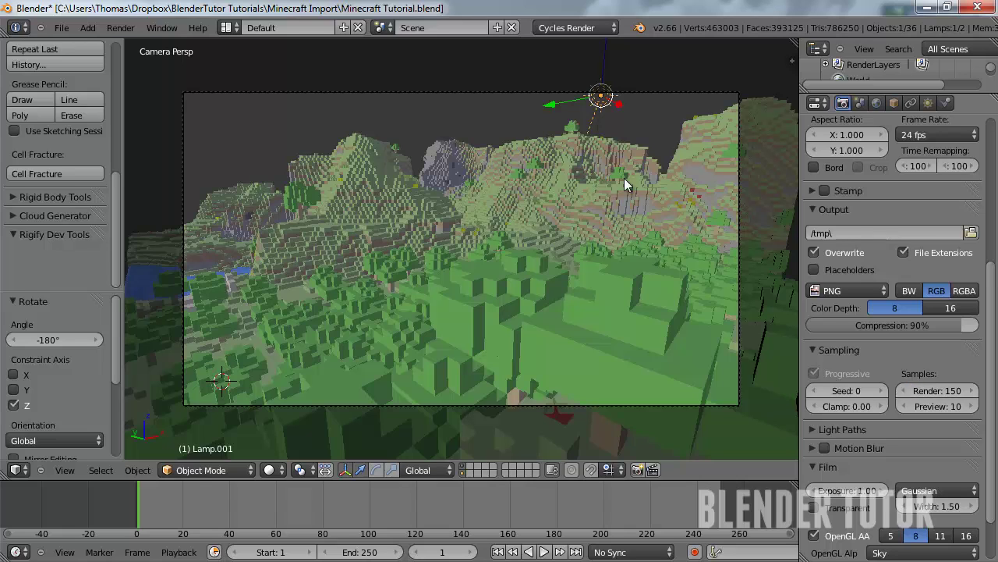
{"action": "left_click", "coordinate": [840, 350]}
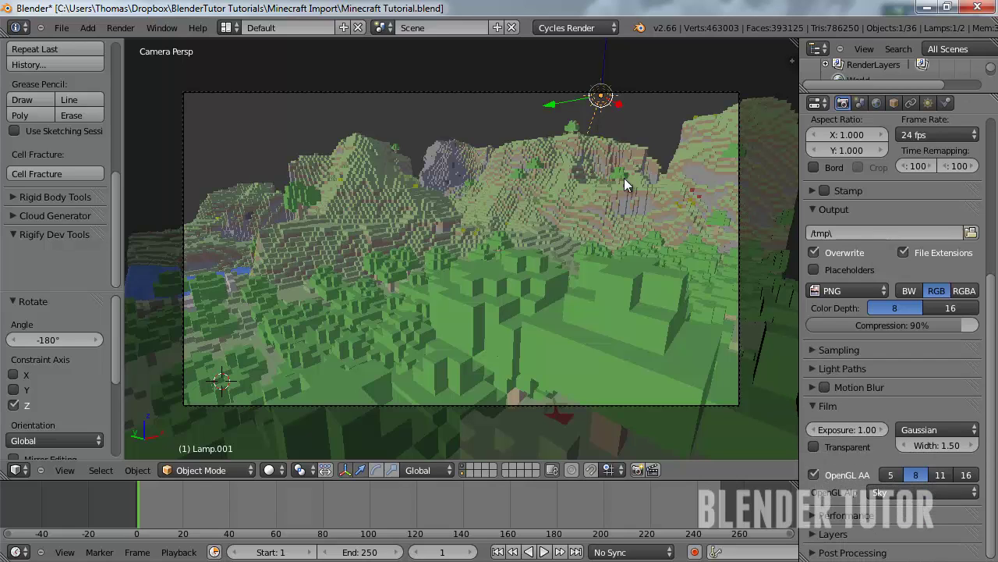
Set the render tile size to 256 in X and 256 in Y in the performance settings.
{"action": "left_click", "coordinate": [846, 515]}
{"action": "scroll", "coordinate": [847, 515], "scroll_direction": "down", "scroll_amount": 5}
{"action": "left_click", "coordinate": [847, 464]}
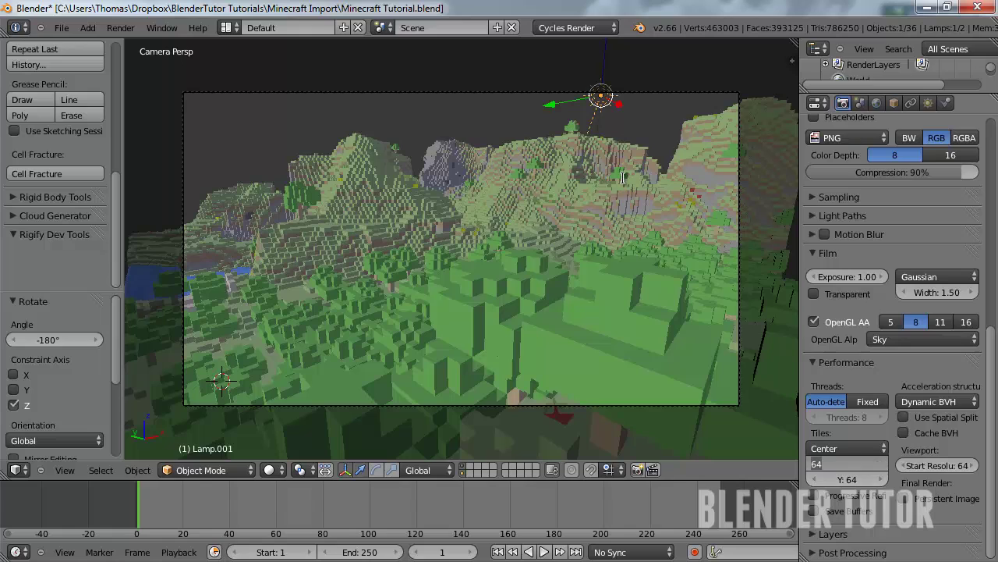
{"action": "type", "text": "256"}
{"action": "key", "text": "Return"}
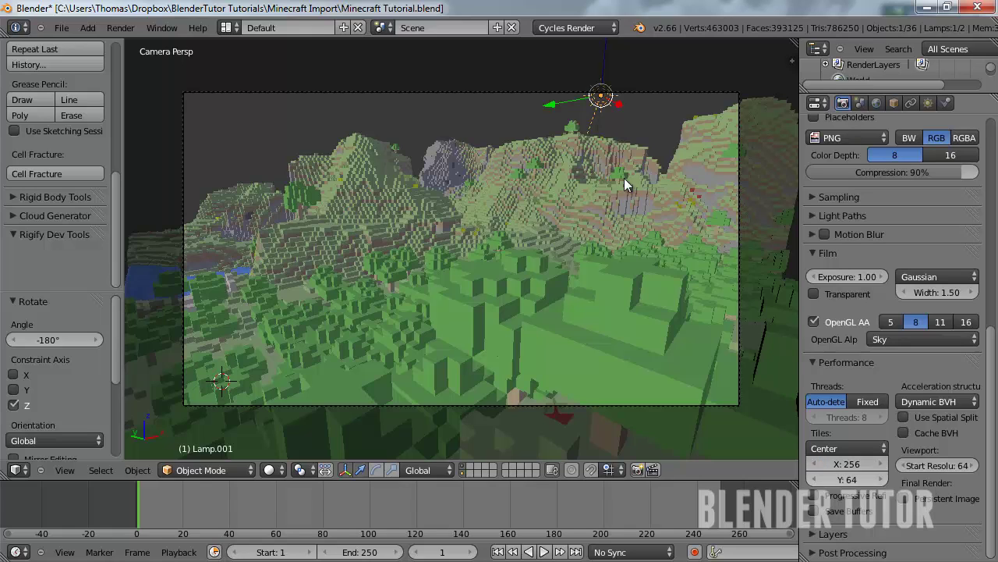
{"action": "left_click", "coordinate": [847, 480]}
{"action": "type", "text": "256"}
{"action": "key", "text": "Return"}
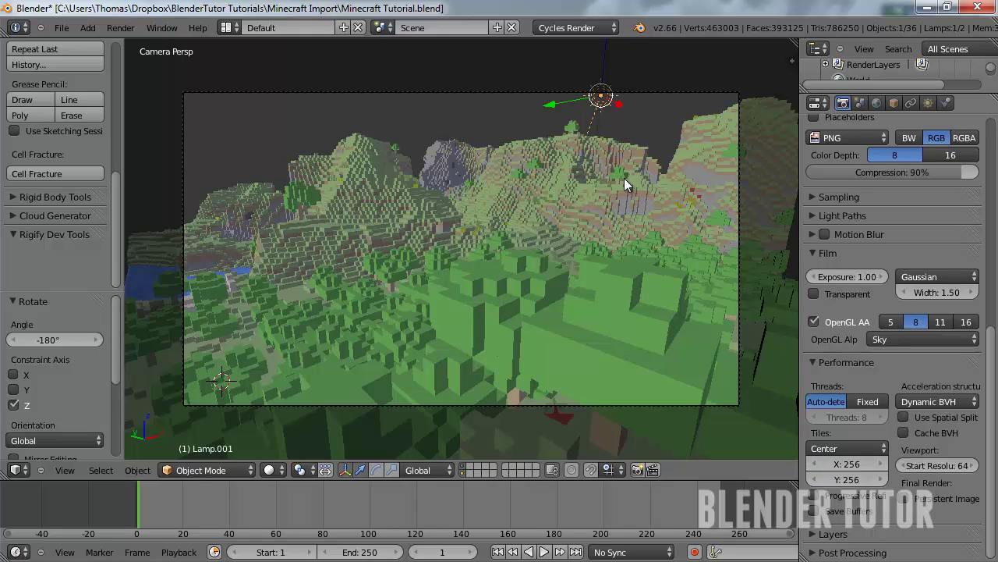
Collapse the performance settings and render the current frame from the camera.
{"action": "left_click", "coordinate": [847, 362]}
{"action": "scroll", "coordinate": [846, 362], "scroll_direction": "up", "scroll_amount": 10}
{"action": "scroll", "coordinate": [893, 312], "scroll_direction": "up", "scroll_amount": 3}
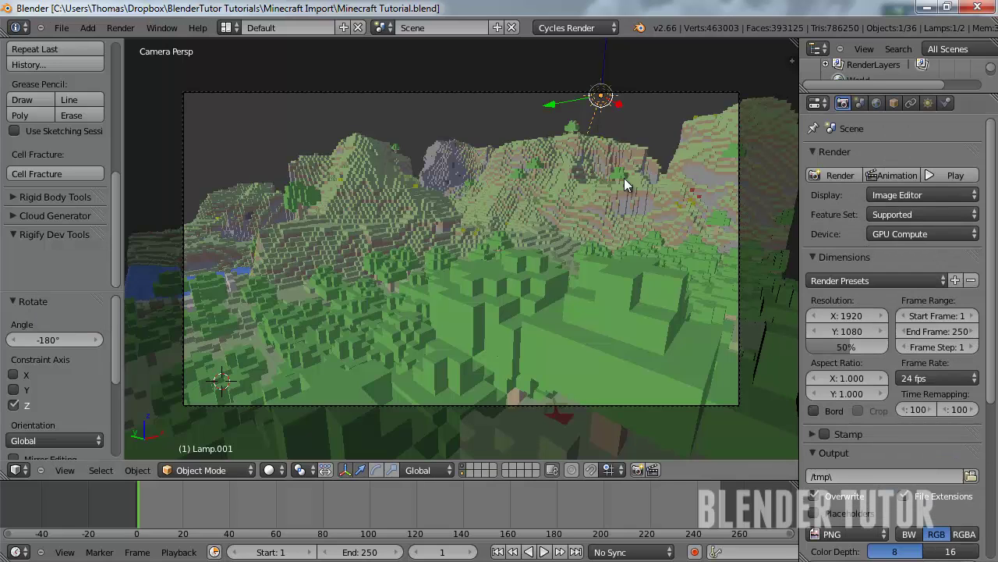
{"action": "left_click", "coordinate": [834, 175]}
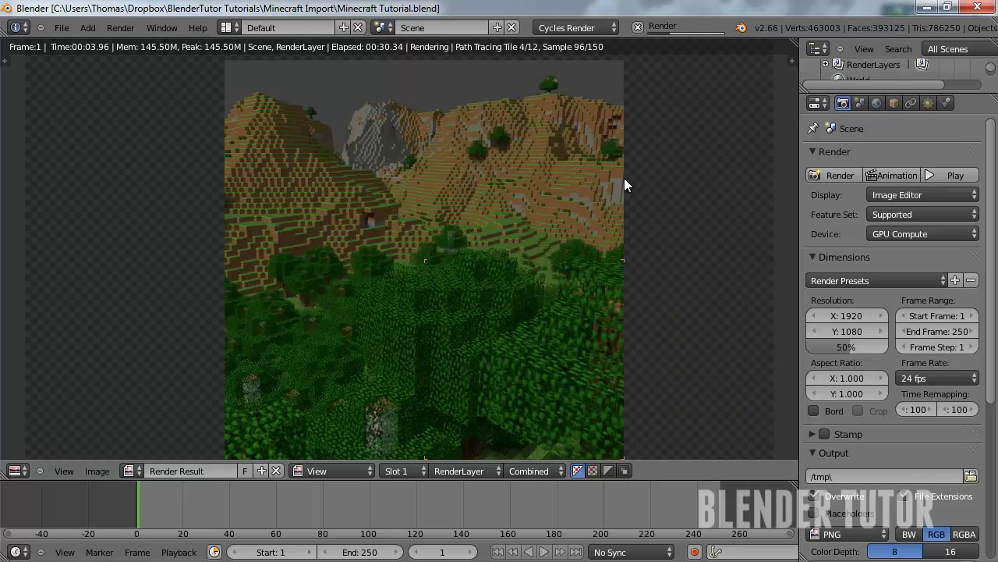
{"action": "scroll", "coordinate": [894, 335], "scroll_direction": "down", "scroll_amount": 1}
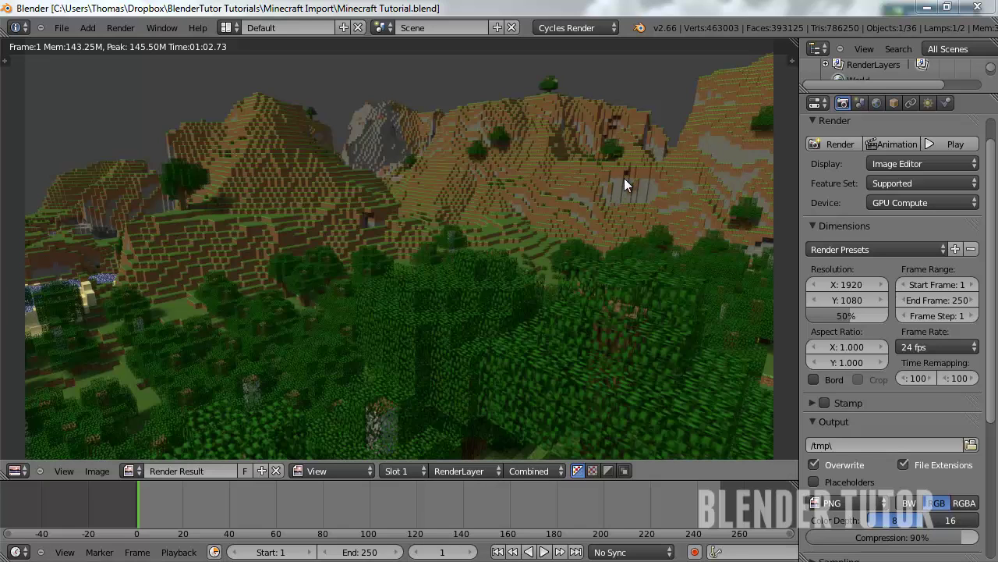
Inspect the rendered landscape and its background sky, and view the world surface settings.
{"action": "middle_click_drag", "start_coordinate": [624, 179], "coordinate": [661, 255]}
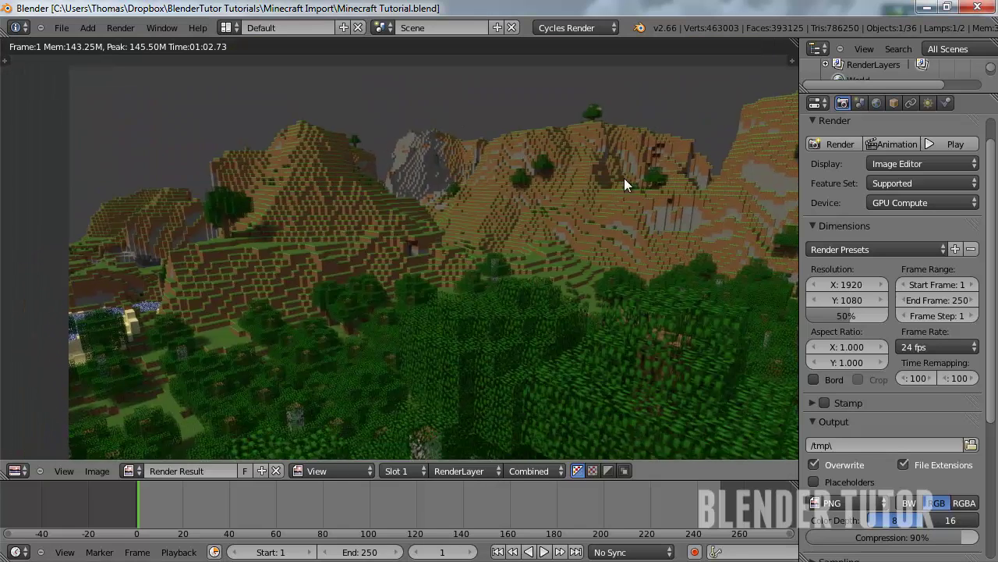
{"action": "middle_click_drag", "start_coordinate": [635, 180], "coordinate": [624, 179]}
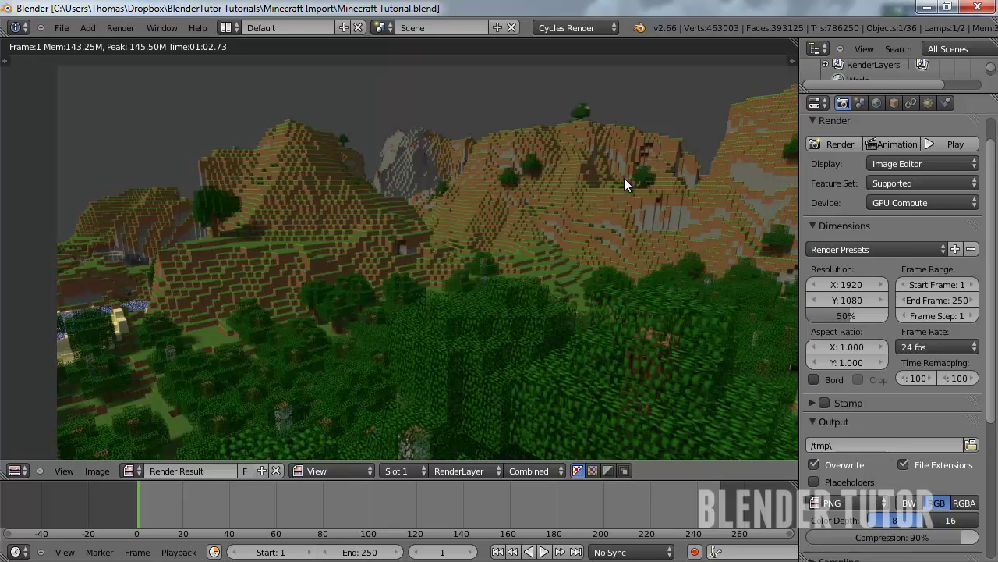
{"action": "left_click", "coordinate": [877, 103]}
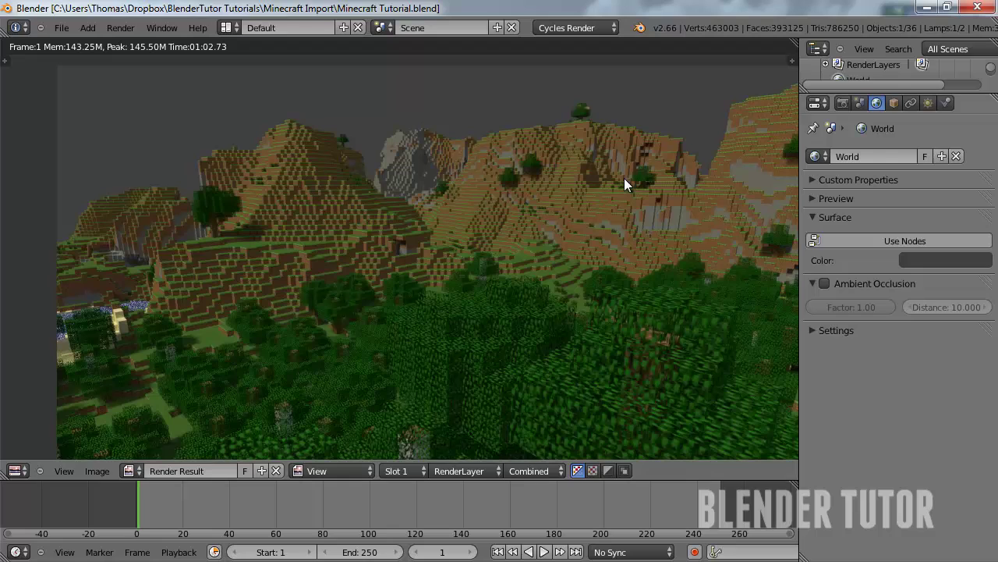
{"action": "middle_click_drag", "start_coordinate": [624, 185], "coordinate": [595, 177]}
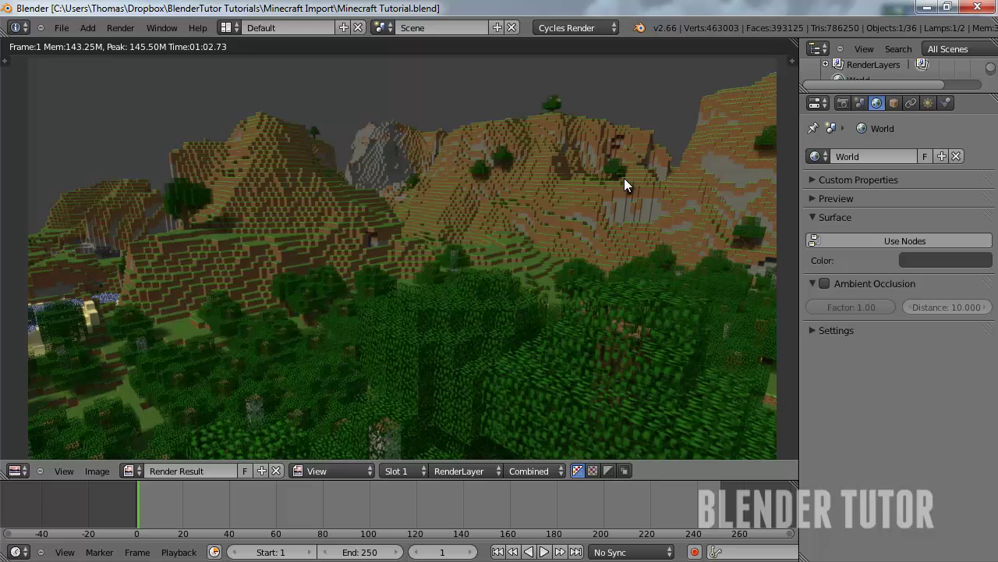
{"action": "middle_click_drag", "start_coordinate": [624, 185], "coordinate": [625, 184]}
Set the PNG output's color mode to RGBA in the render settings and collapse the output settings.
{"action": "left_click", "coordinate": [843, 103]}
{"action": "scroll", "coordinate": [893, 335], "scroll_direction": "down", "scroll_amount": 3}
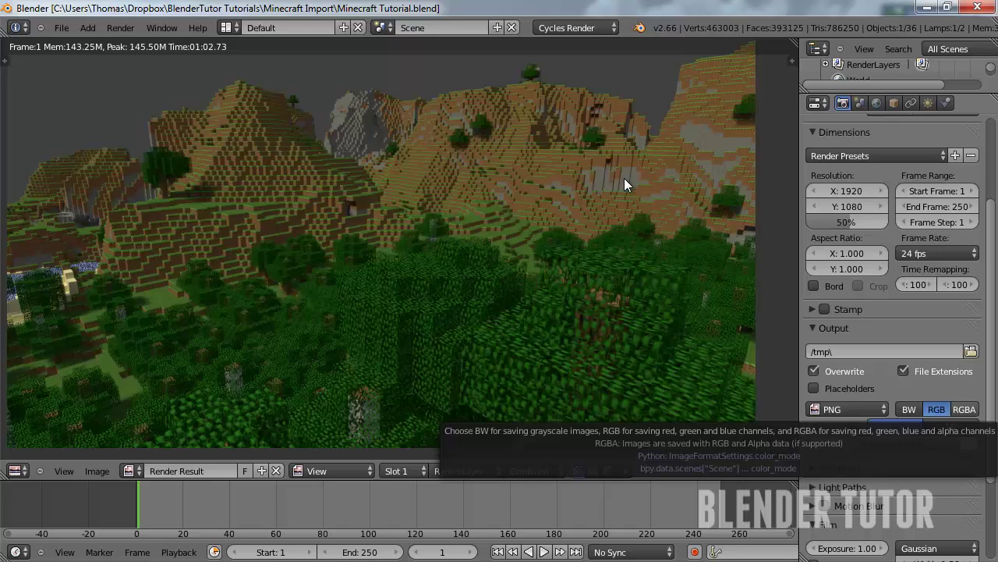
{"action": "left_click", "coordinate": [964, 409]}
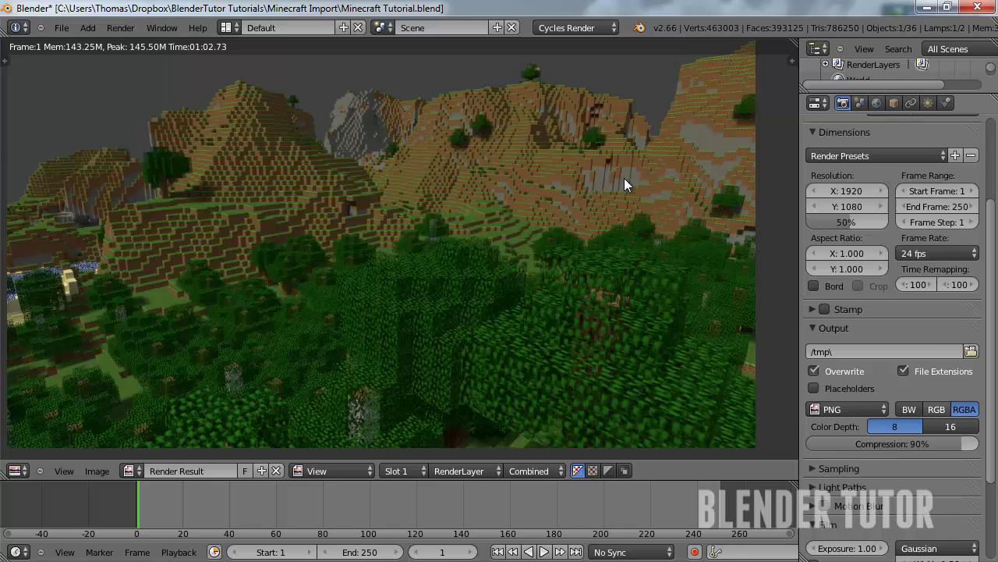
{"action": "left_click", "coordinate": [833, 328]}
Set the film's OpenGL alpha mode to Transparent and enable the Transparent film background.
{"action": "left_click", "coordinate": [839, 347]}
{"action": "left_click", "coordinate": [838, 347]}
{"action": "left_click", "coordinate": [842, 366]}
{"action": "left_click", "coordinate": [842, 365]}
{"action": "left_click", "coordinate": [842, 366]}
{"action": "left_click", "coordinate": [842, 366]}
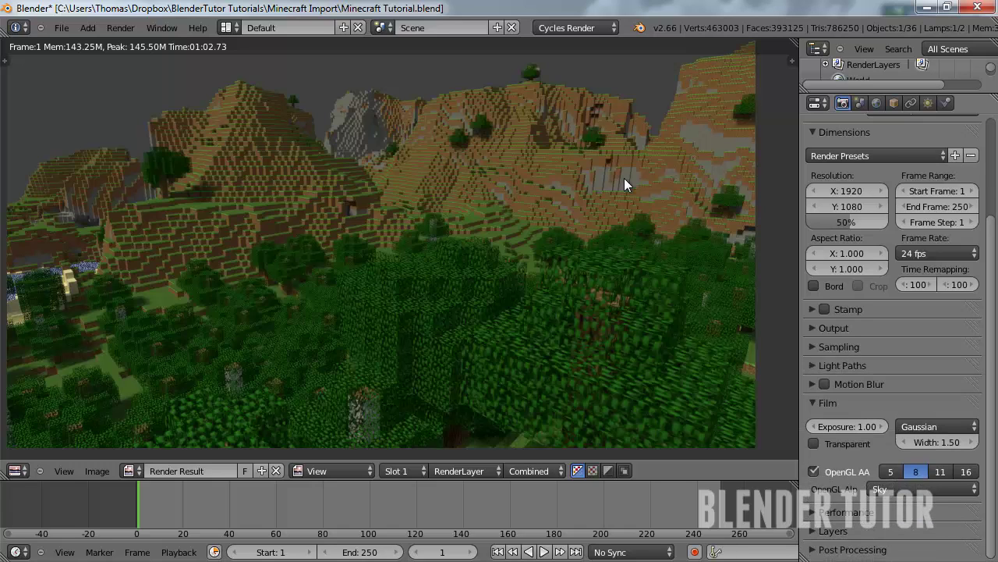
{"action": "left_click", "coordinate": [920, 488]}
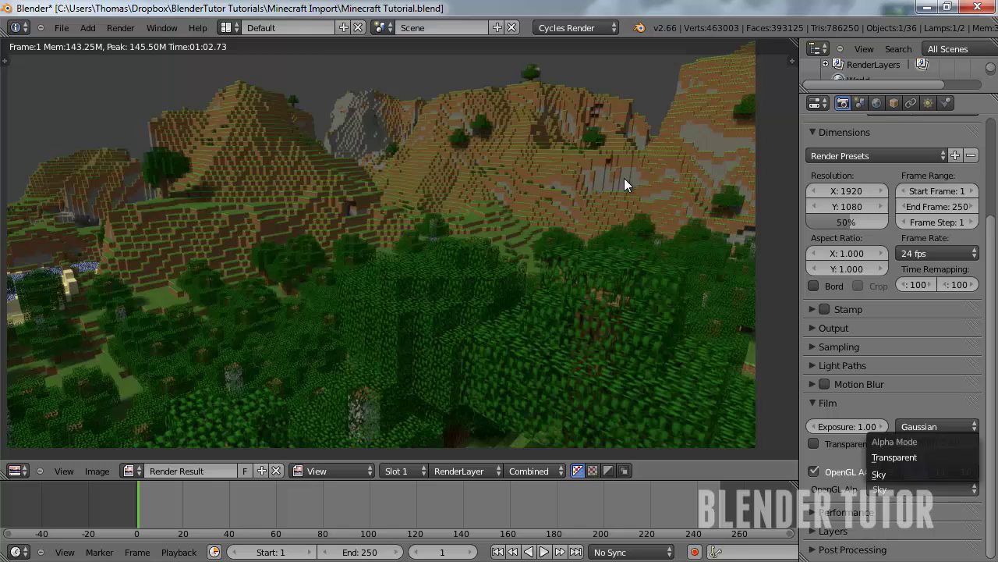
{"action": "left_click", "coordinate": [919, 456]}
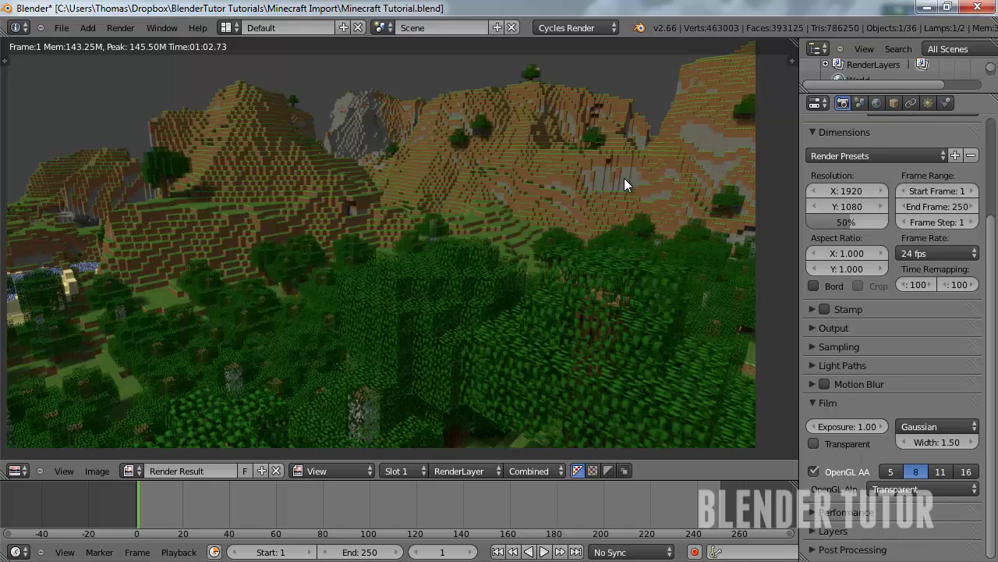
{"action": "left_click", "coordinate": [921, 489]}
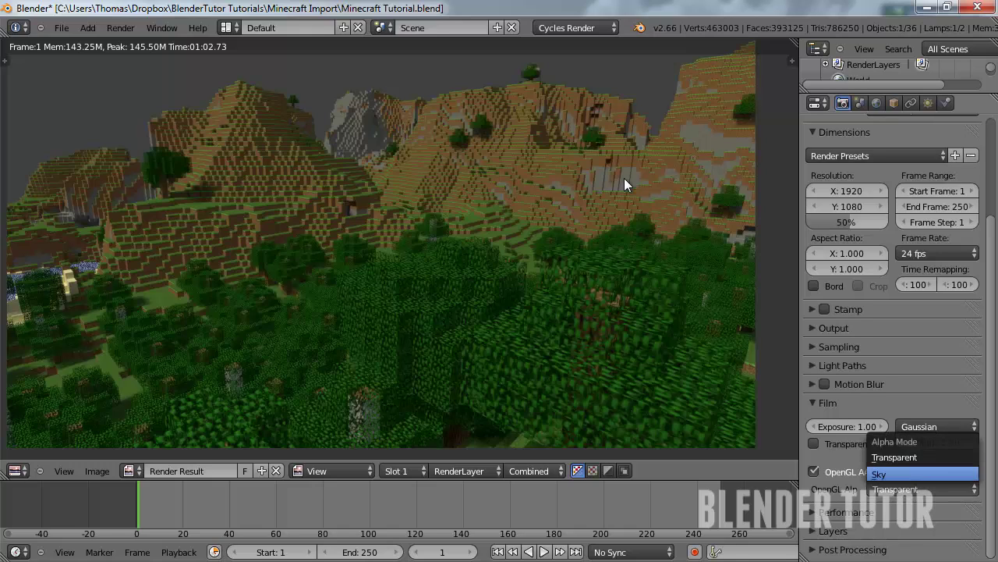
{"action": "left_click", "coordinate": [918, 473]}
{"action": "left_click", "coordinate": [920, 488]}
{"action": "left_click", "coordinate": [919, 456]}
{"action": "left_click", "coordinate": [814, 443]}
{"action": "left_click", "coordinate": [828, 402]}
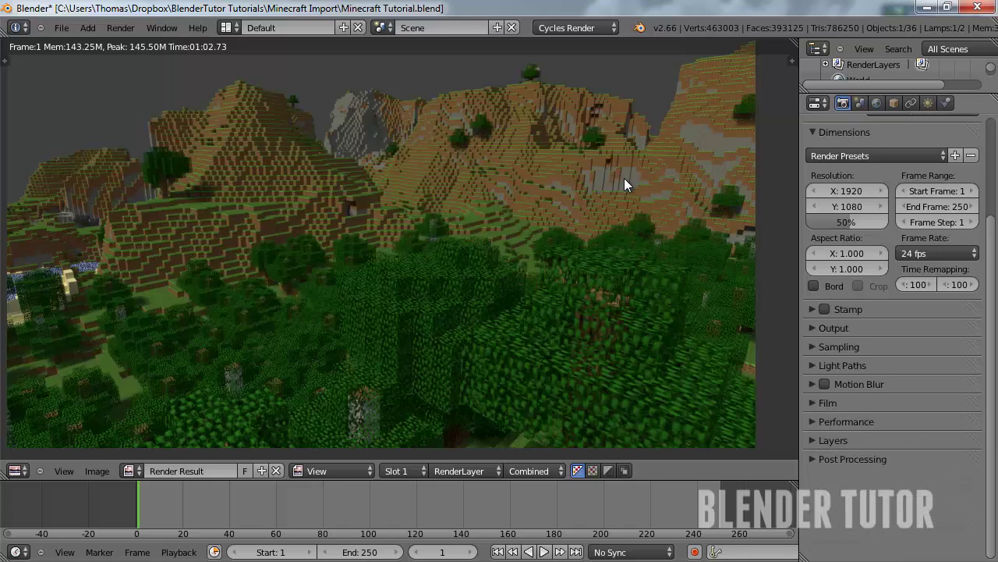
Unlink the render result from the image editor and switch that area back to the 3D View.
{"action": "scroll", "coordinate": [858, 351], "scroll_direction": "up", "scroll_amount": 3}
{"action": "mouse_move", "coordinate": [624, 185]}
{"action": "middle_mouse_down"}
{"action": "mouse_move", "coordinate": [631, 216]}
{"action": "mouse_move", "coordinate": [625, 208]}
{"action": "middle_mouse_up"}
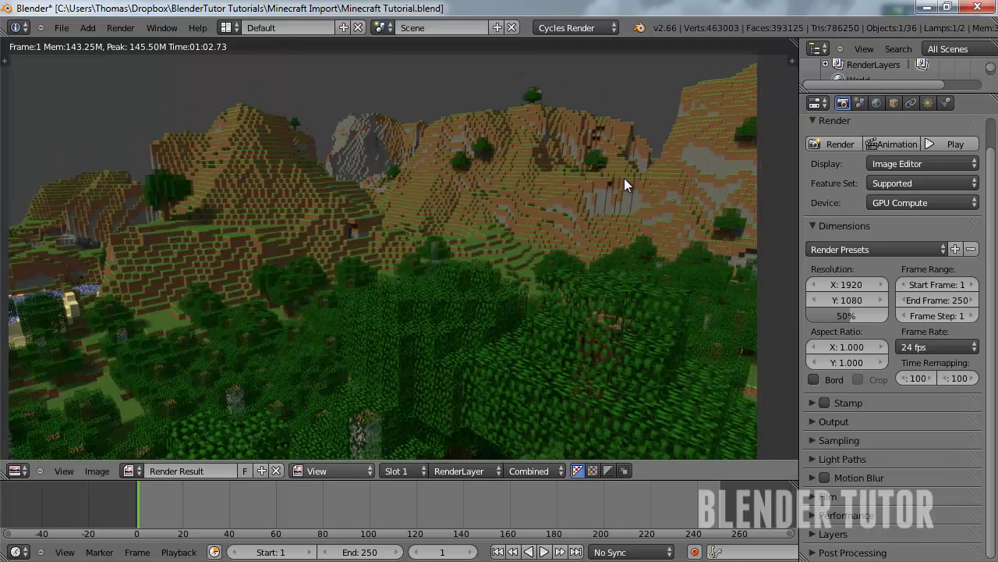
{"action": "left_click", "coordinate": [276, 471]}
{"action": "left_click", "coordinate": [18, 471]}
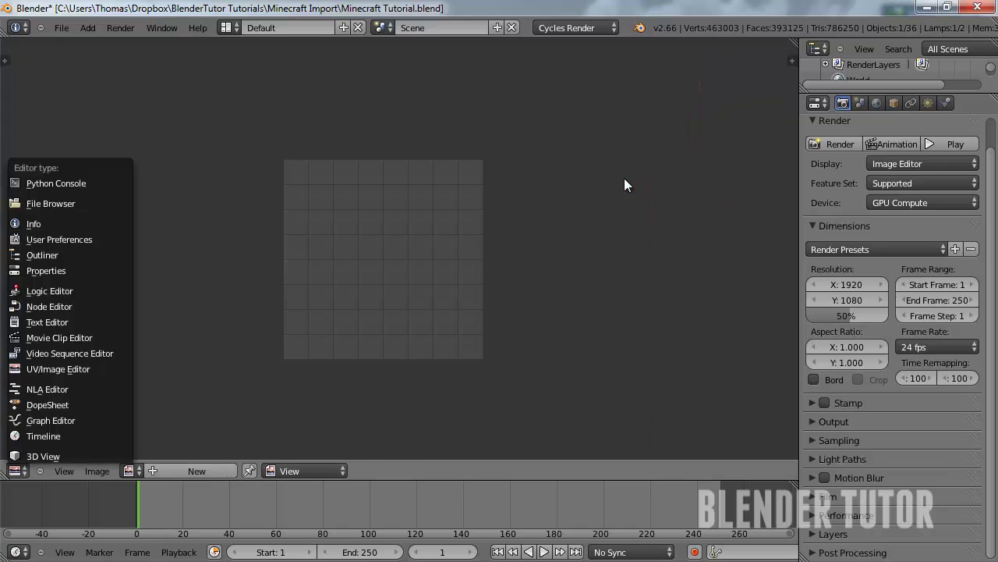
{"action": "left_click", "coordinate": [43, 455]}
Define a render border around the distant peaks and sky in the camera view and preview it in Rendered shading.
{"action": "key", "text": "ctrl+b"}
{"action": "left_click_drag", "start_coordinate": [297, 107], "coordinate": [503, 204]}
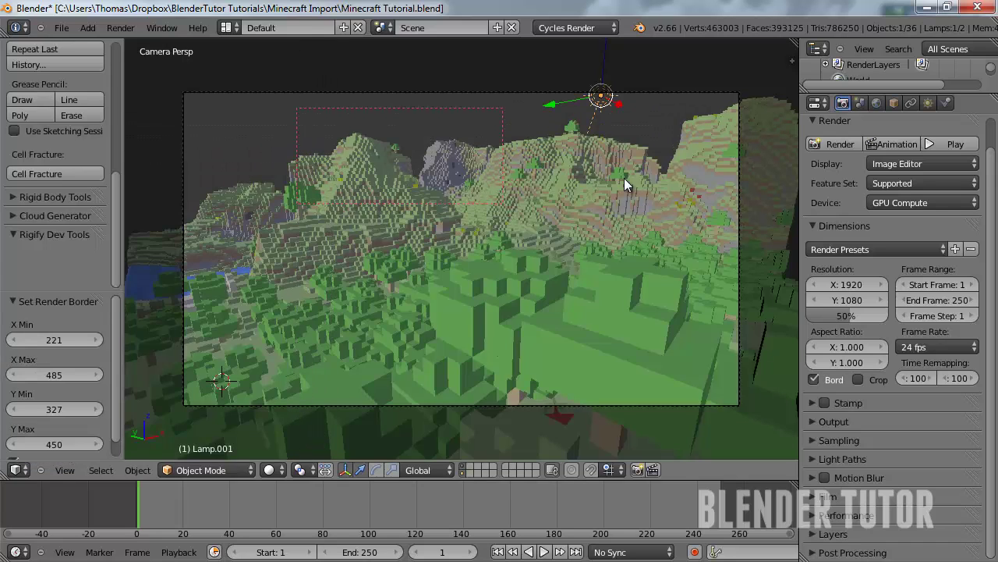
{"action": "middle_click_drag", "start_coordinate": [504, 204], "coordinate": [474, 228], "text": "shift"}
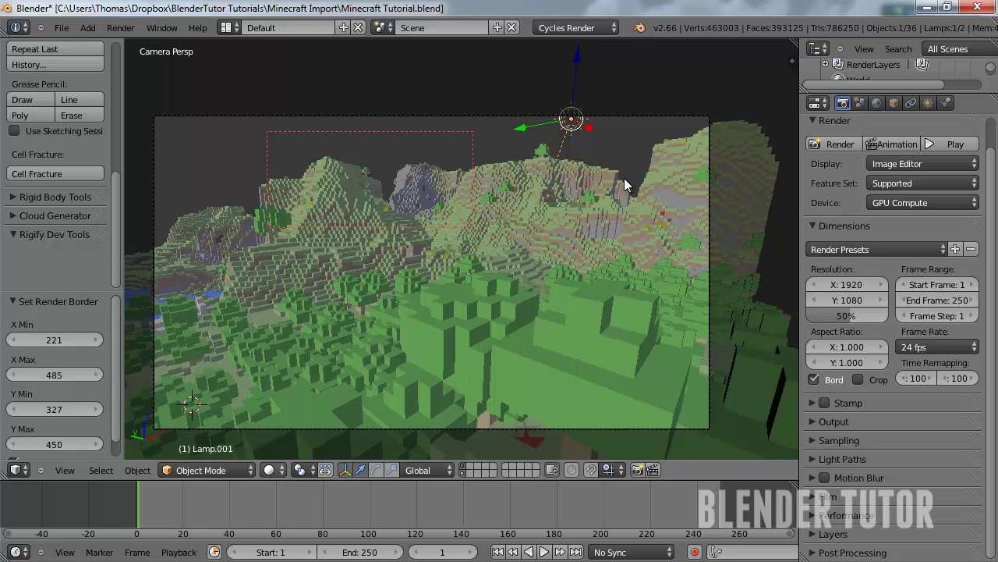
{"action": "left_click", "coordinate": [273, 470]}
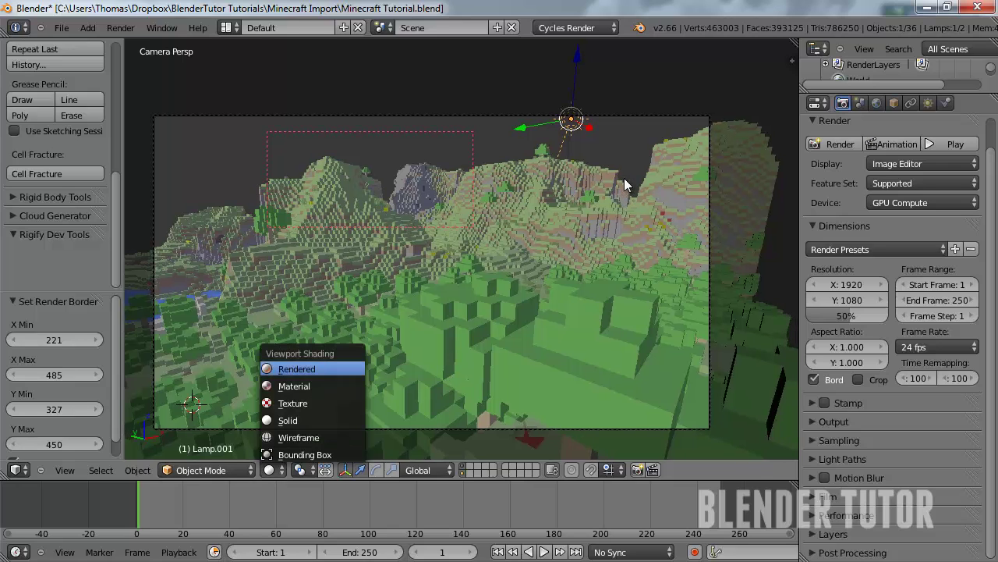
{"action": "key", "text": "Return"}
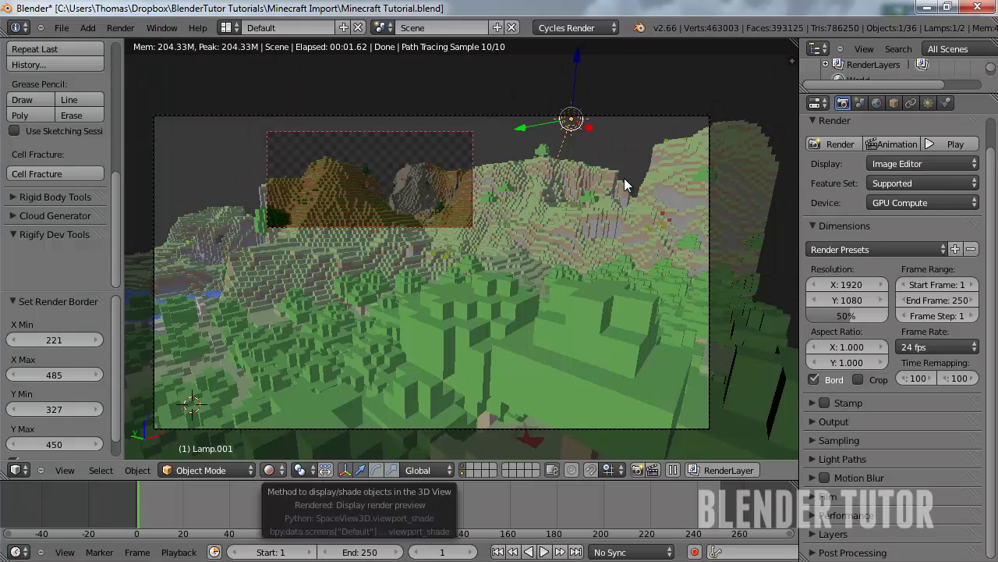
Return the viewport to Solid shading and clear the render border.
{"action": "left_click", "coordinate": [269, 469]}
{"action": "left_click", "coordinate": [288, 421]}
{"action": "scroll", "coordinate": [624, 185], "scroll_direction": "down", "scroll_amount": 2}
{"action": "scroll", "coordinate": [624, 185], "scroll_direction": "up", "scroll_amount": 2}
{"action": "scroll", "coordinate": [624, 185], "scroll_direction": "down", "scroll_amount": 1}
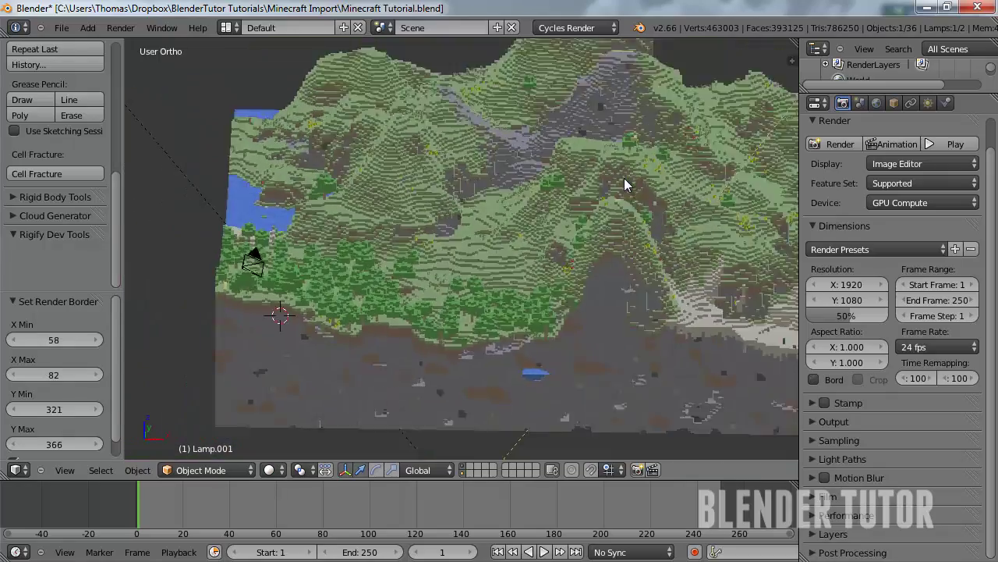
{"action": "scroll", "coordinate": [624, 184], "scroll_direction": "down", "scroll_amount": 2}
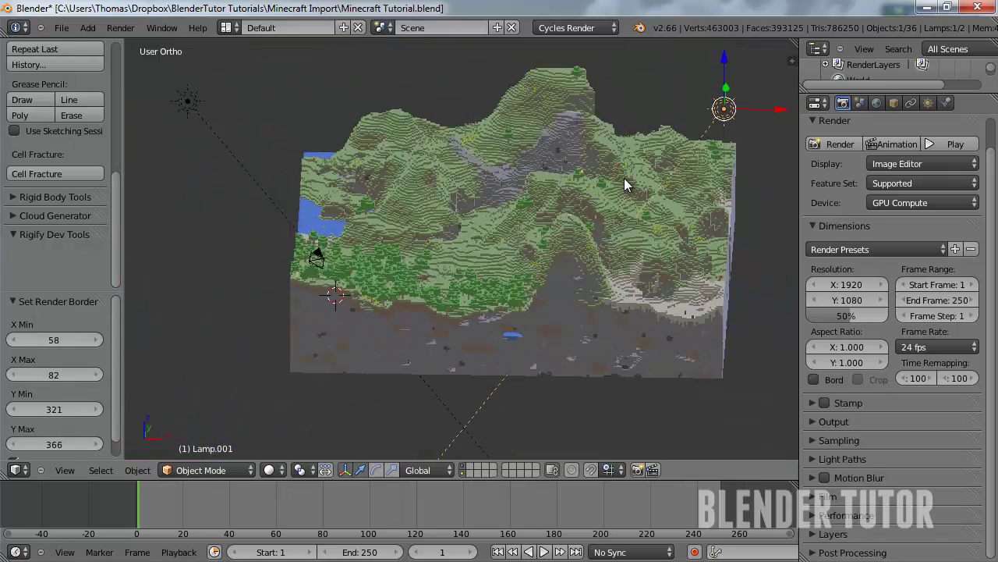
Select the lamp on the water side of the terrain and examine the whole world block from outside the camera.
{"action": "mouse_move", "coordinate": [624, 185]}
{"action": "middle_mouse_down"}
{"action": "mouse_move", "coordinate": [657, 214]}
{"action": "mouse_move", "coordinate": [667, 197]}
{"action": "middle_mouse_up"}
{"action": "right_click", "coordinate": [217, 200]}
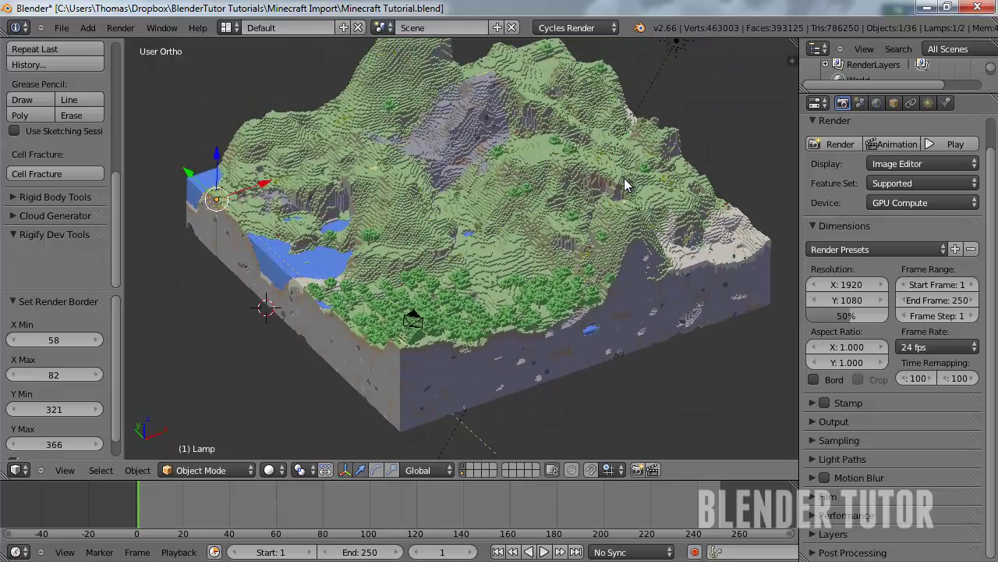
{"action": "mouse_move", "coordinate": [217, 200]}
{"action": "middle_mouse_down"}
{"action": "mouse_move", "coordinate": [188, 243]}
{"action": "mouse_move", "coordinate": [223, 182]}
{"action": "middle_mouse_up"}
{"action": "middle_click_drag", "start_coordinate": [624, 184], "coordinate": [624, 185]}
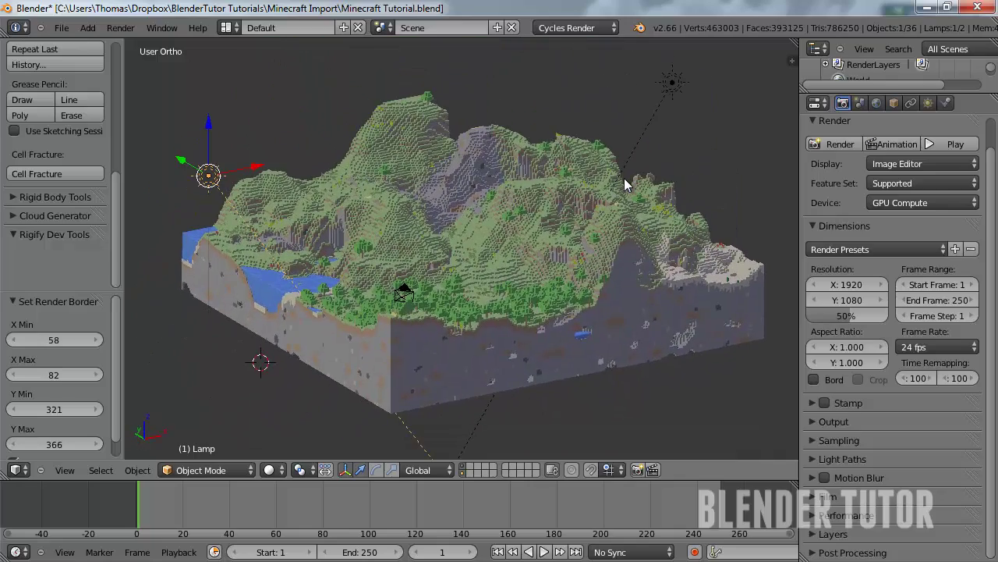
{"action": "scroll", "coordinate": [624, 185], "scroll_direction": "up", "scroll_amount": 2}
{"action": "middle_click_drag", "start_coordinate": [624, 185], "coordinate": [624, 185]}
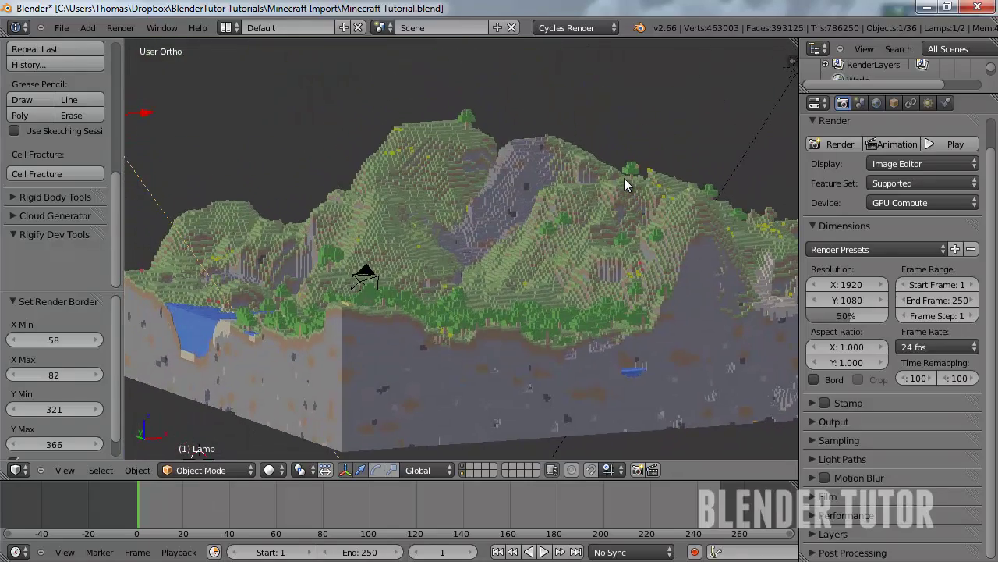